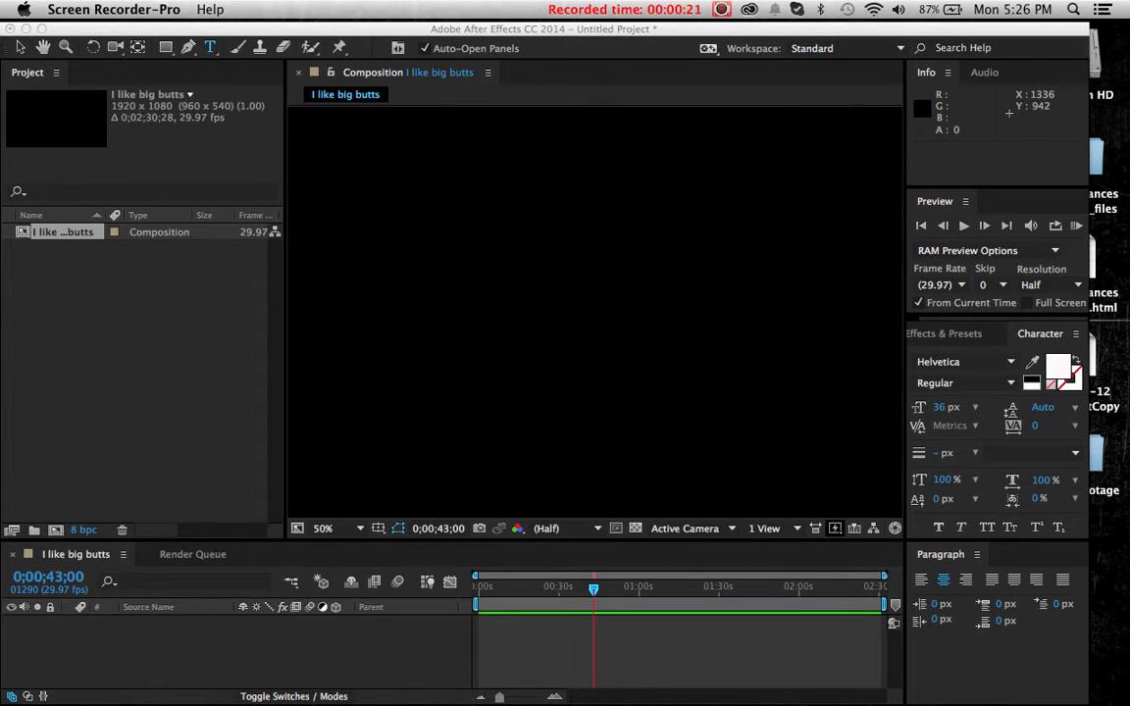
pyautogui.click(235, 652)
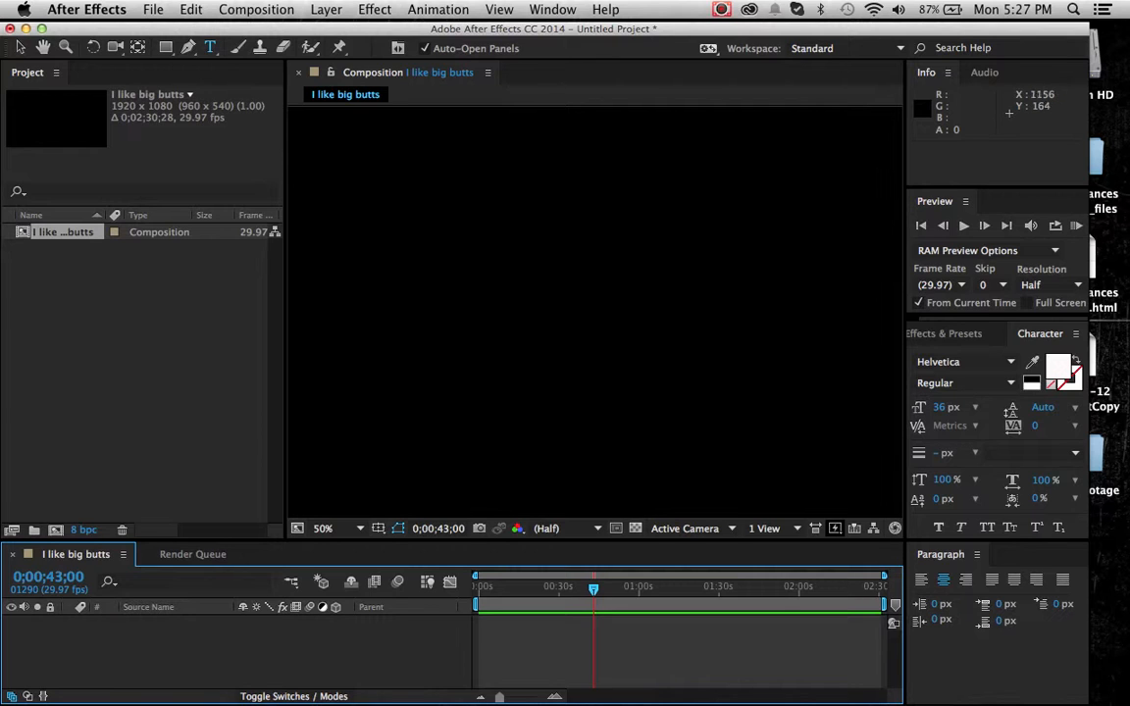
pyautogui.click(175, 432)
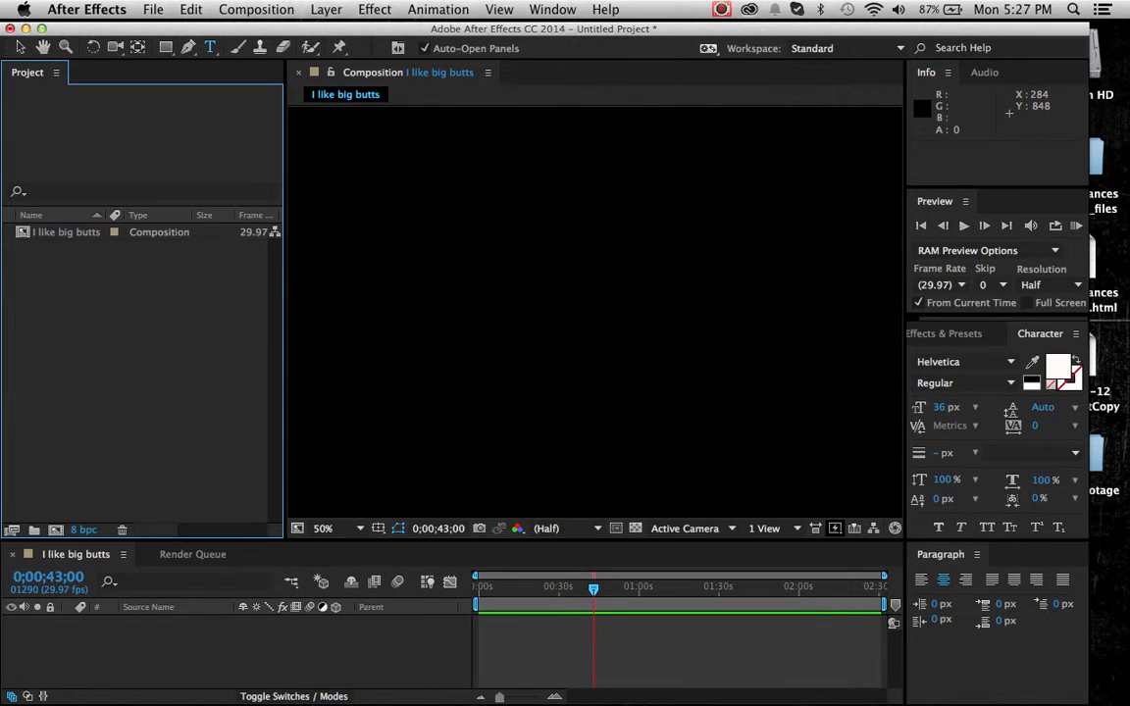
pyautogui.click(66, 232)
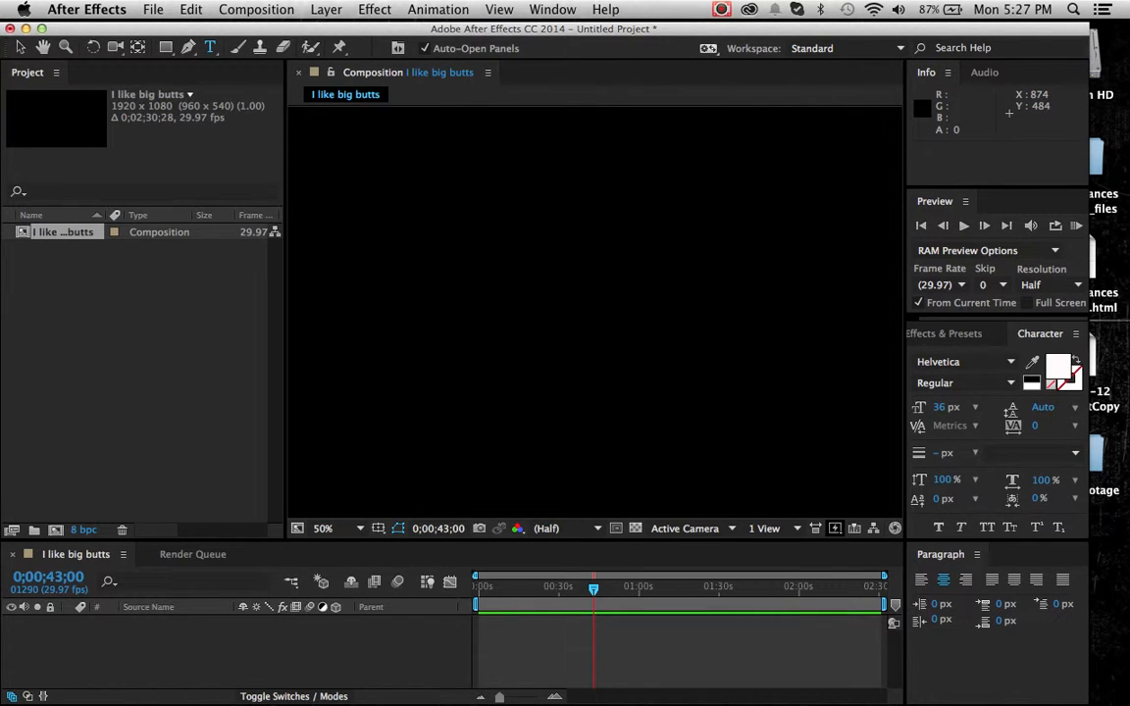
# - Add a text layer reading "THE GHOST IS NEAR" near the middle of the composition
pyautogui.click(556, 283)
pyautogui.write('T')
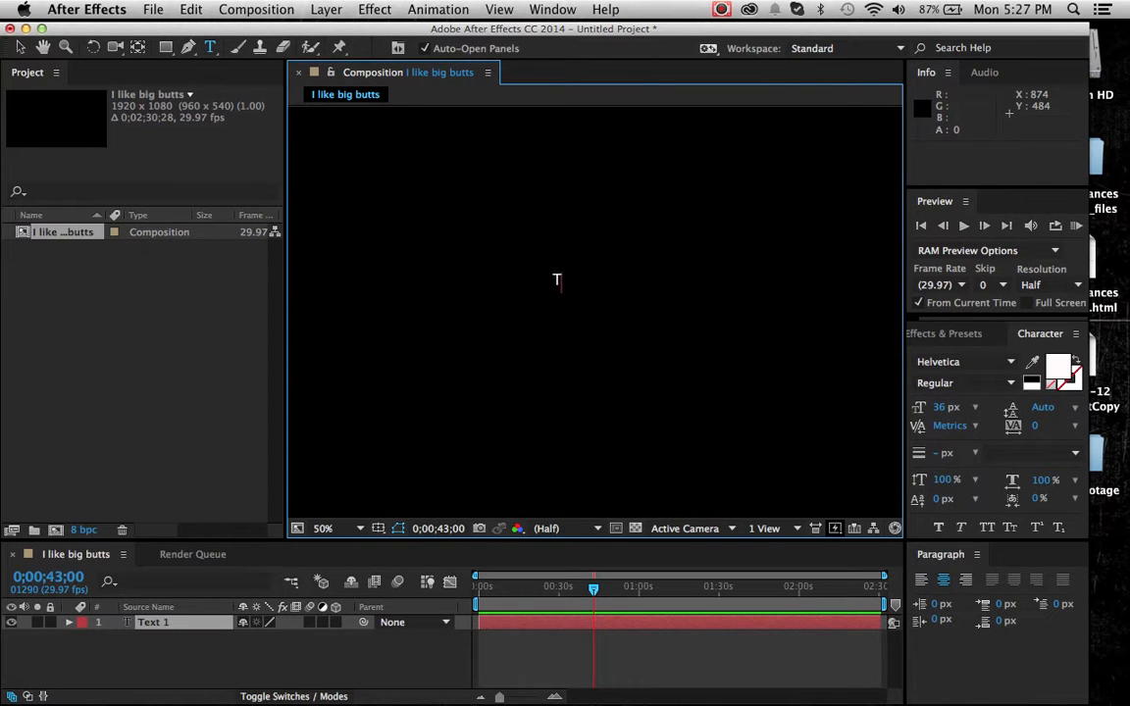
pyautogui.write('HE GHOST INS')
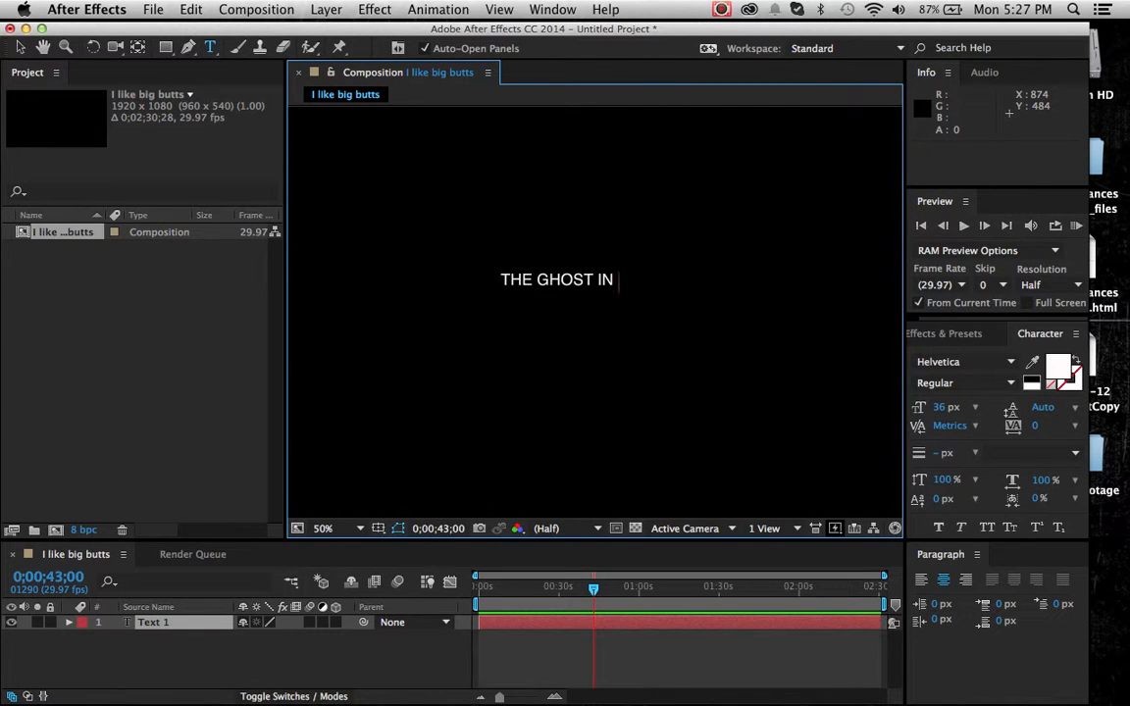
pyautogui.press('BackSpace')
pyautogui.press('BackSpace')
pyautogui.write('S ')
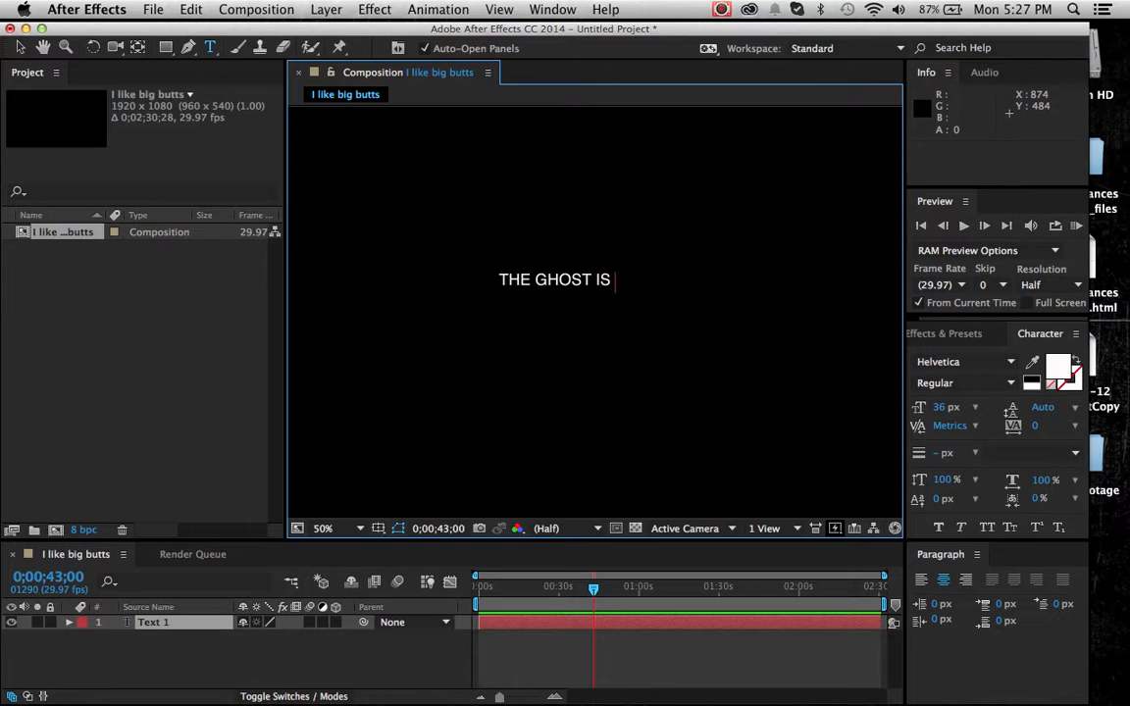
pyautogui.write('NEAR')
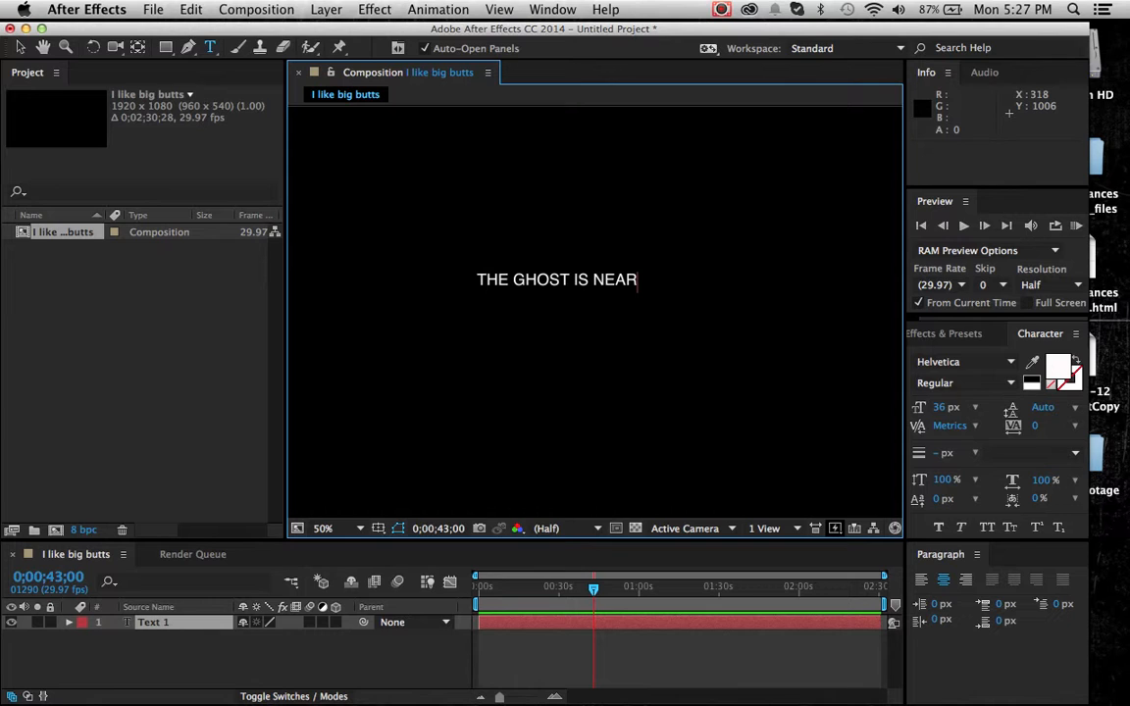
# - Return to the start of the timeline and set the text layer's Anchor Point to 0.0, -4.0
pyautogui.moveTo(593, 588); pyautogui.dragTo(453, 585)
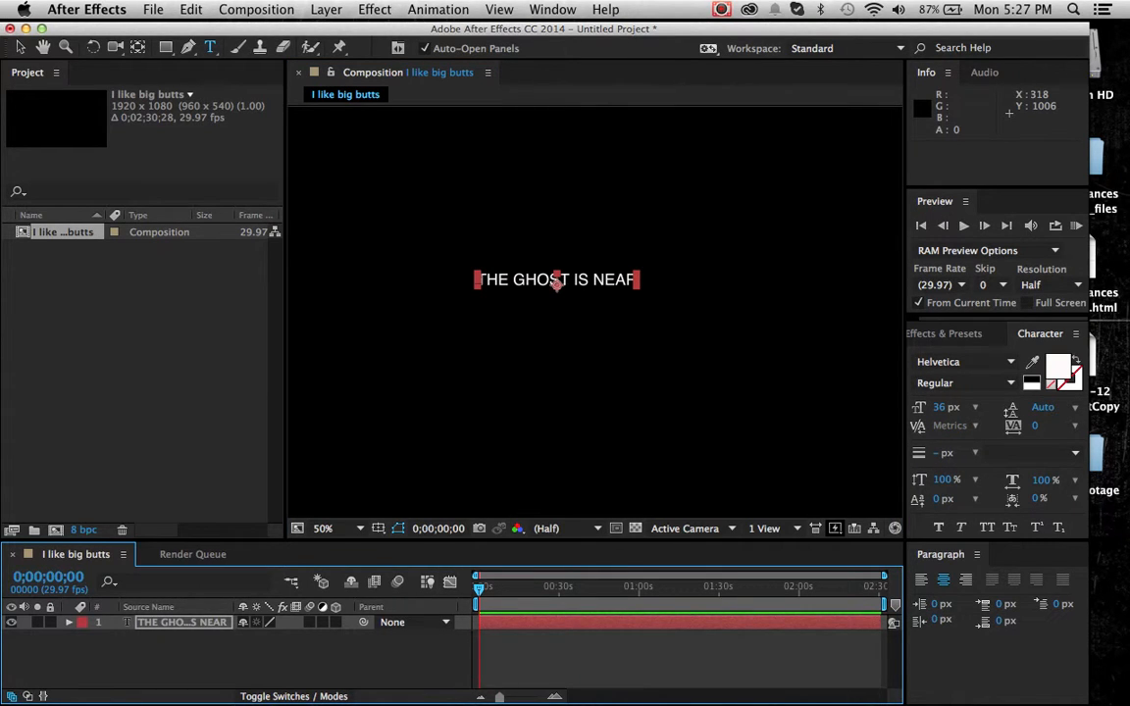
pyautogui.click(68, 623)
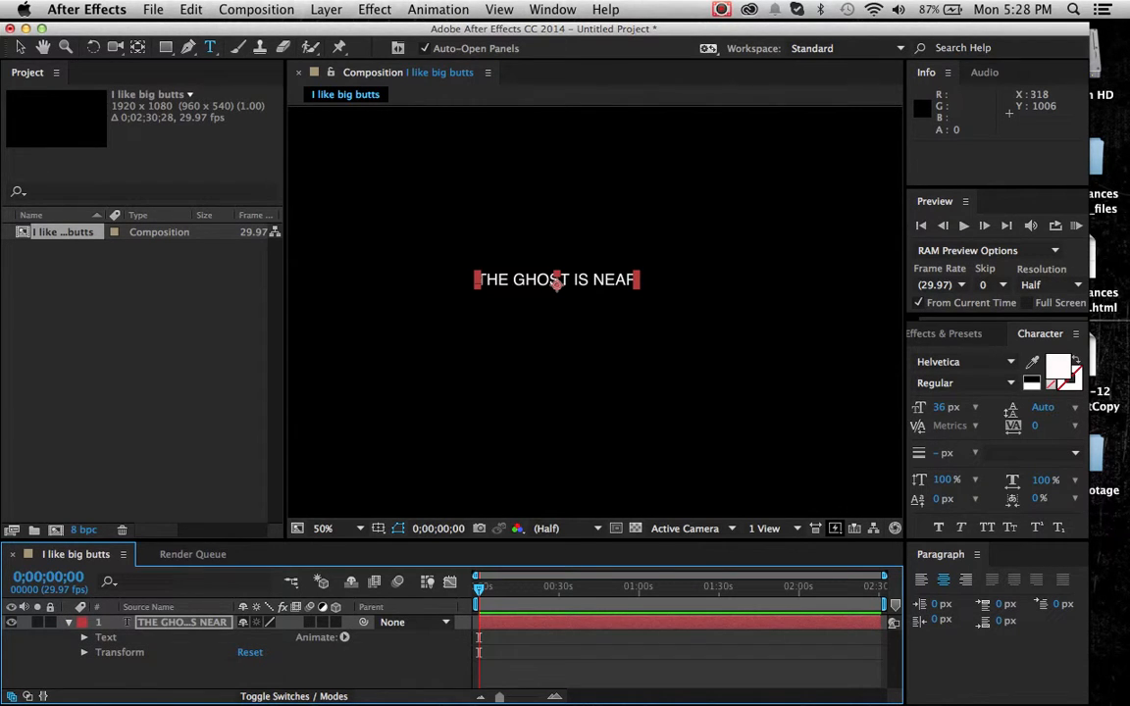
pyautogui.click(84, 652)
pyautogui.scroll(-1, 235, 653)
pyautogui.scroll(2, 236, 652)
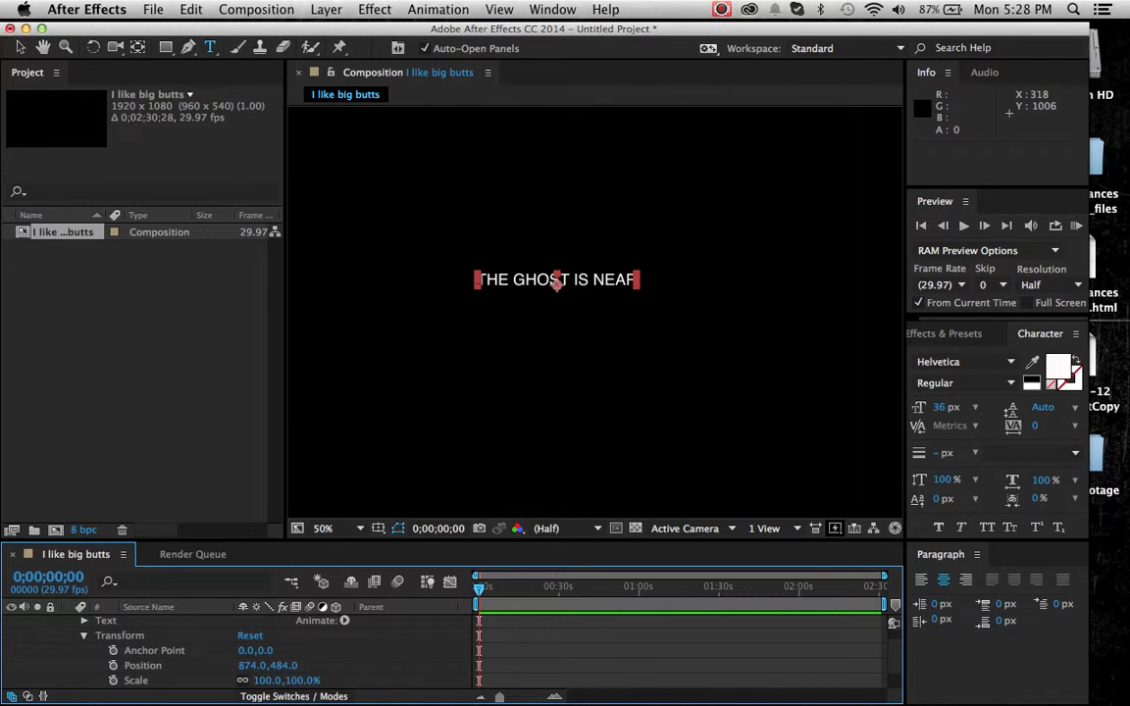
pyautogui.scroll(-1, 236, 652)
pyautogui.scroll(-1, 236, 653)
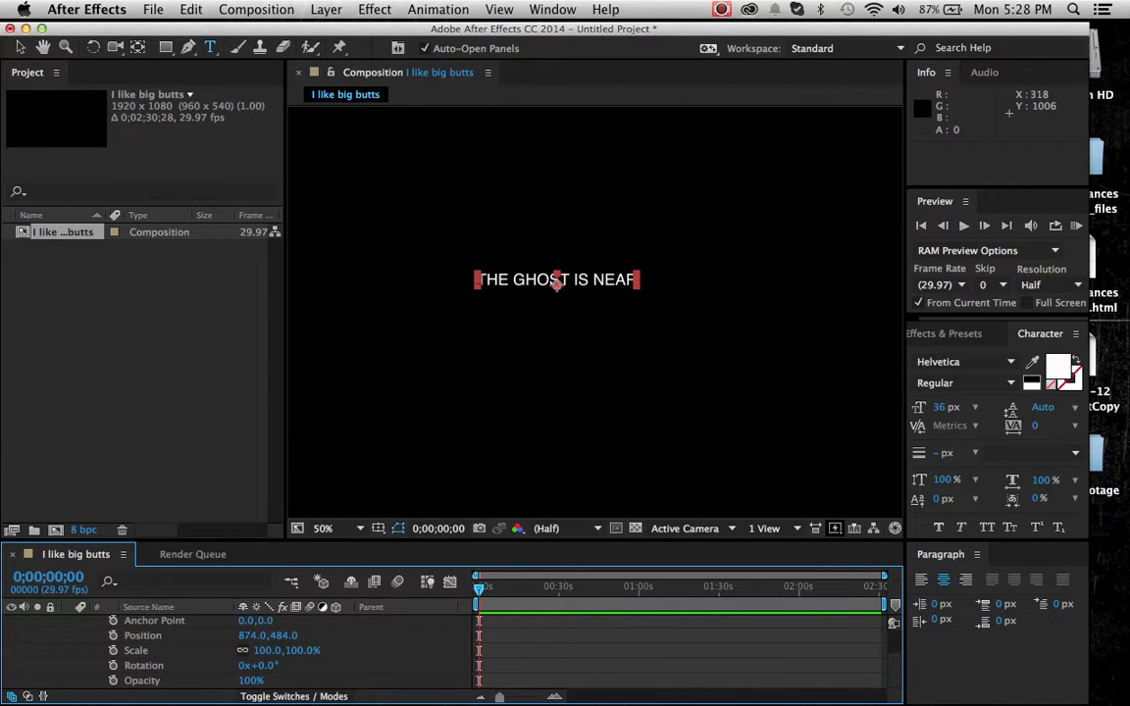
pyautogui.scroll(1, 235, 652)
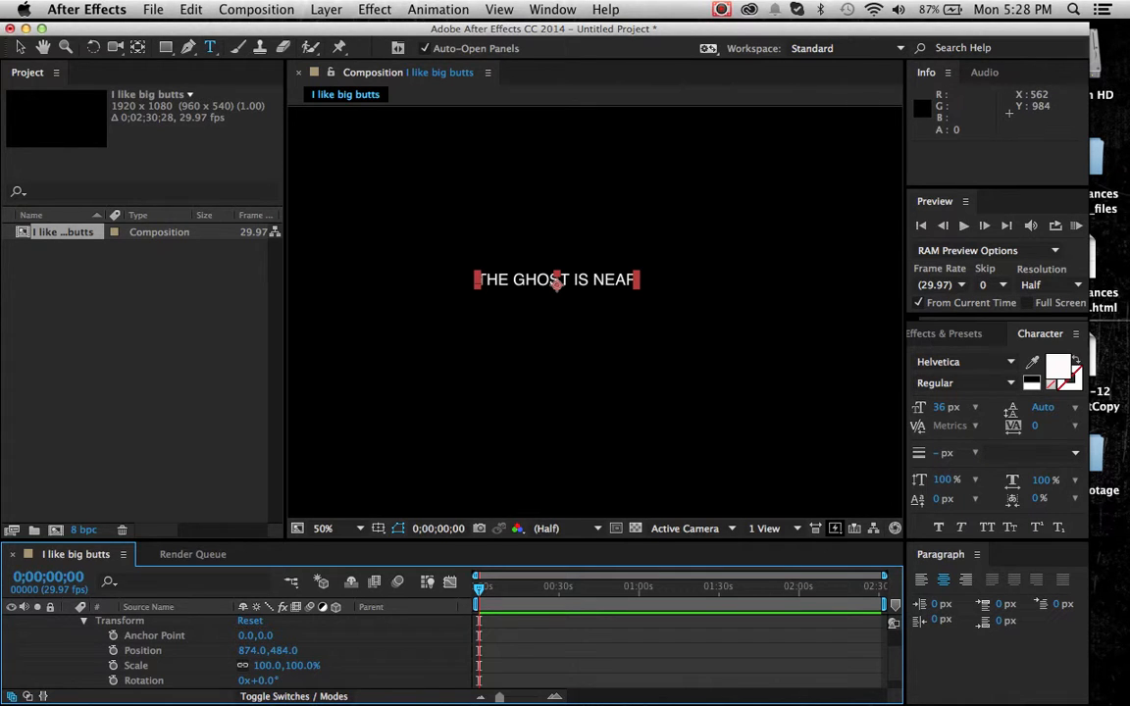
pyautogui.moveTo(266, 635)
pyautogui.mouseDown()
pyautogui.moveTo(373, 636)
pyautogui.moveTo(155, 635)
pyautogui.moveTo(417, 636)
pyautogui.moveTo(245, 635)
pyautogui.mouseUp()
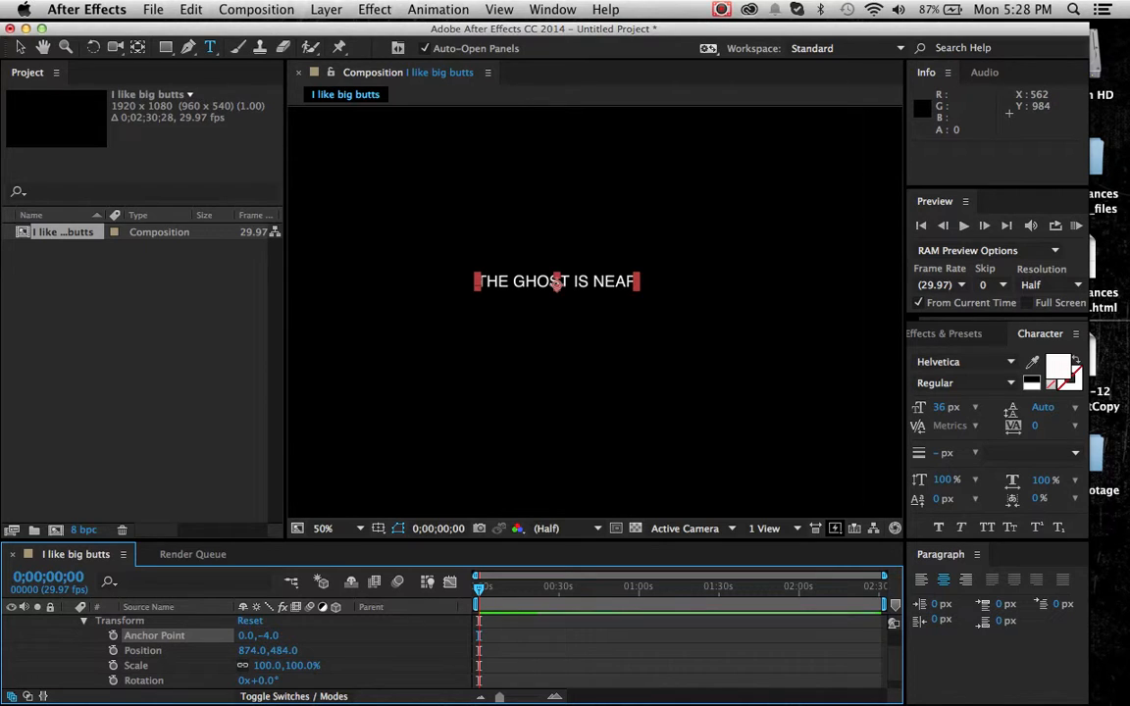
# - Scale the text layer uniformly to 116% at the start of the timeline
pyautogui.click(143, 650)
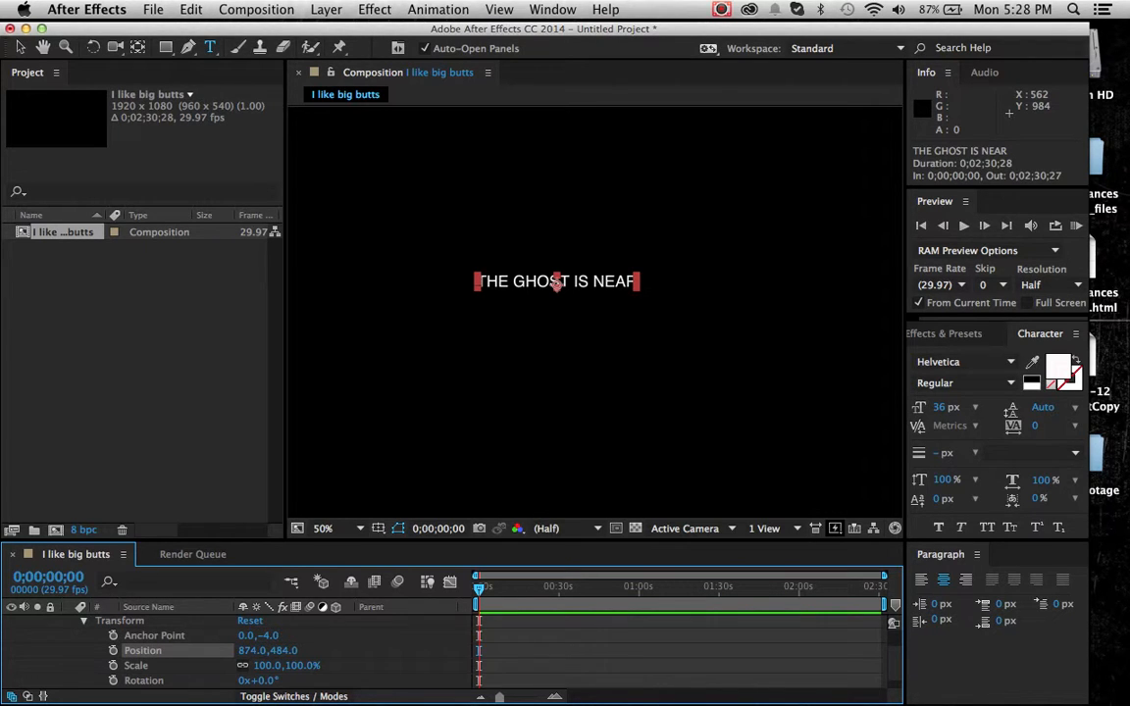
pyautogui.press('v')
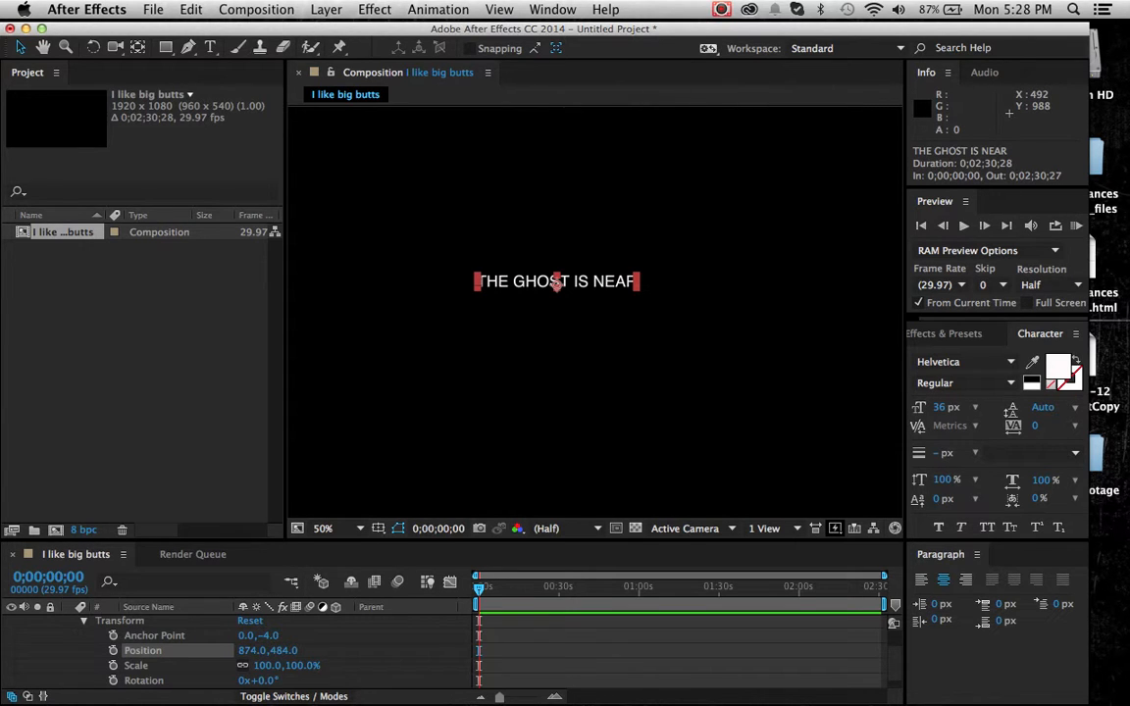
pyautogui.click(136, 666)
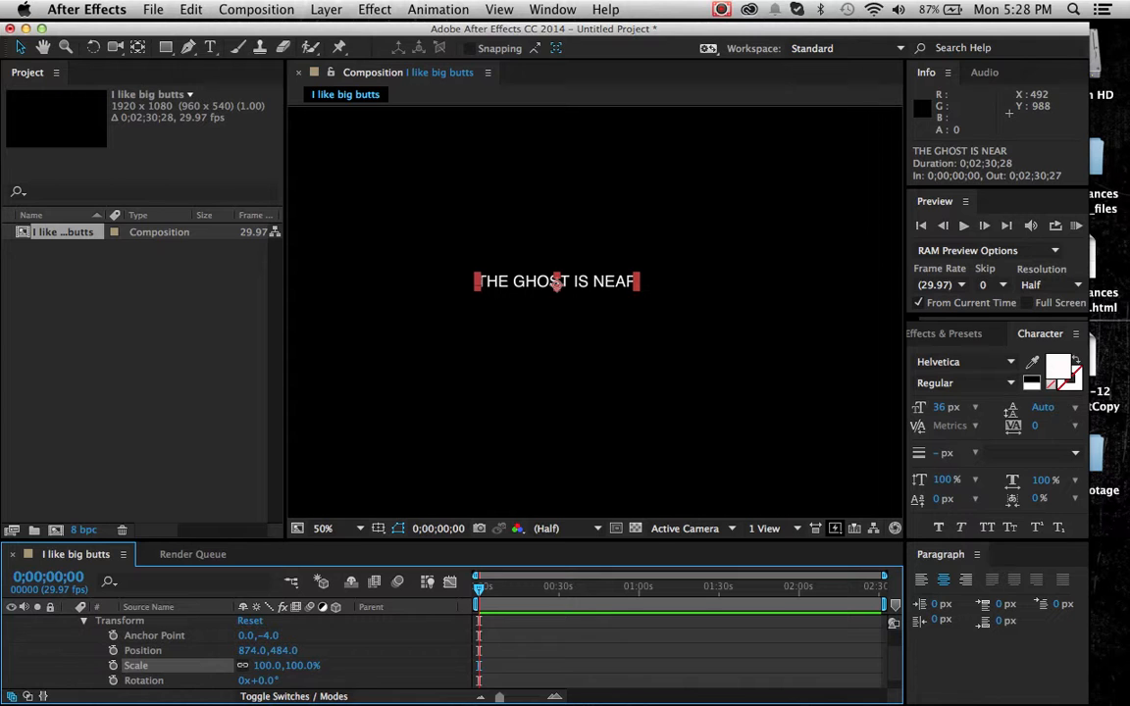
pyautogui.moveTo(272, 666)
pyautogui.mouseDown()
pyautogui.moveTo(637, 666)
pyautogui.moveTo(5, 666)
pyautogui.moveTo(352, 666)
pyautogui.moveTo(50, 666)
pyautogui.moveTo(281, 666)
pyautogui.mouseUp()
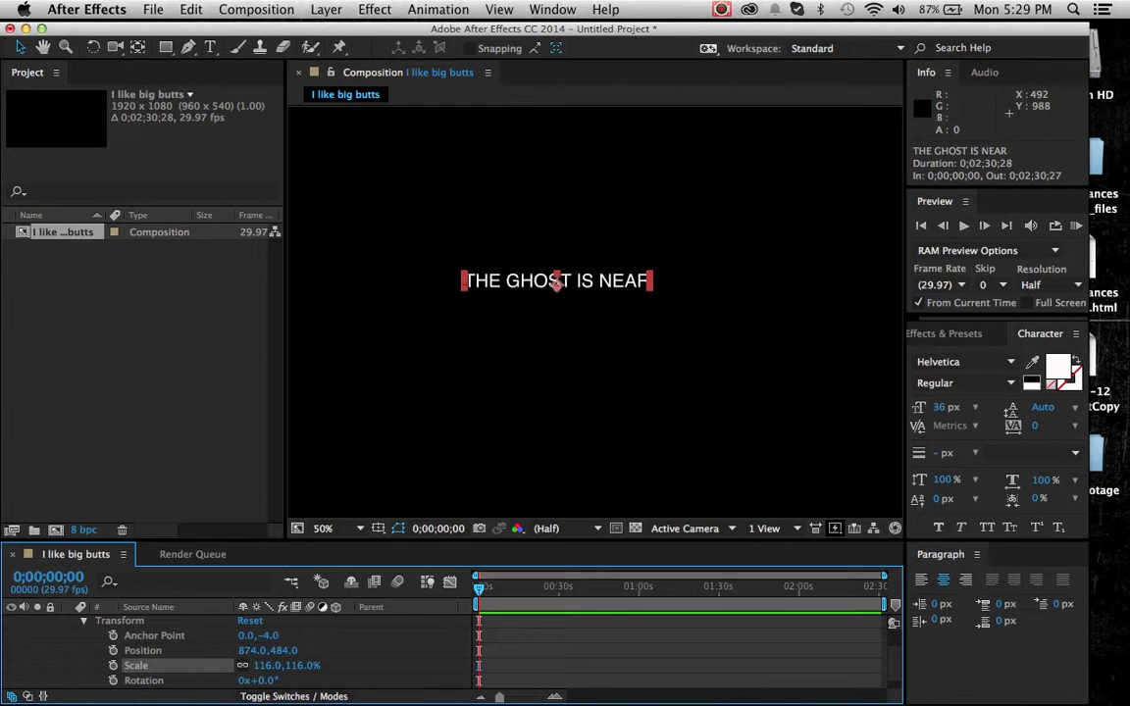
pyautogui.moveTo(269, 681); pyautogui.dragTo(124, 681)
pyautogui.scroll(-1, 124, 680)
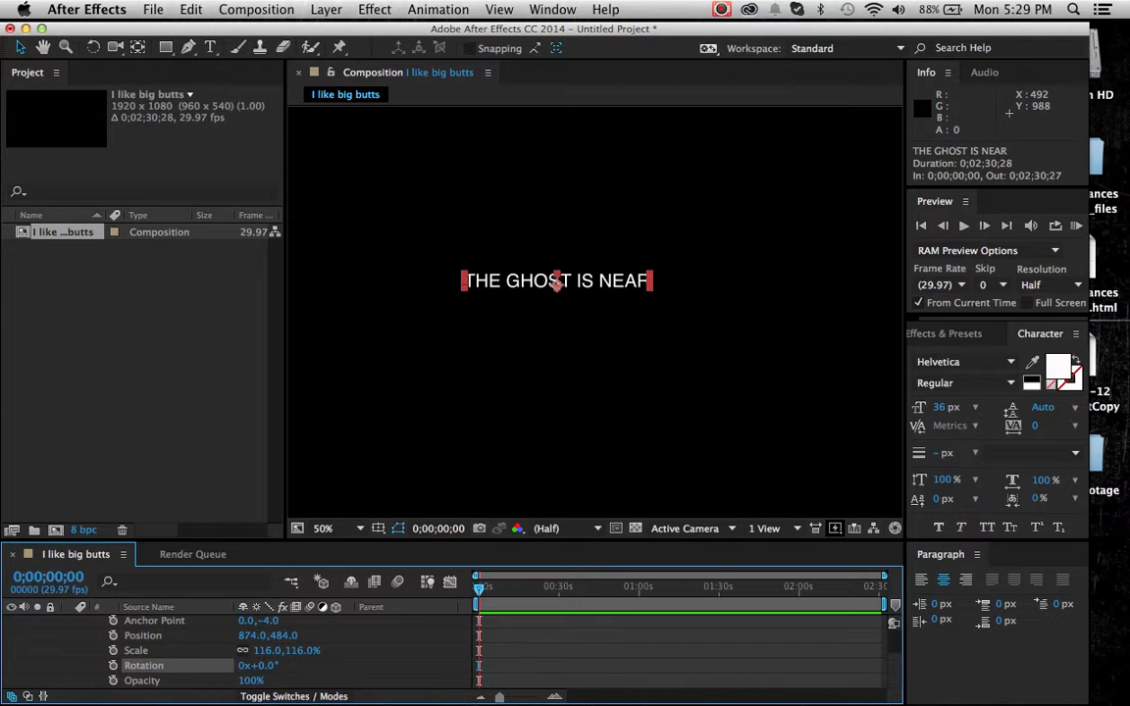
pyautogui.moveTo(252, 680)
pyautogui.mouseDown()
pyautogui.moveTo(153, 680)
pyautogui.moveTo(251, 680)
pyautogui.mouseUp()
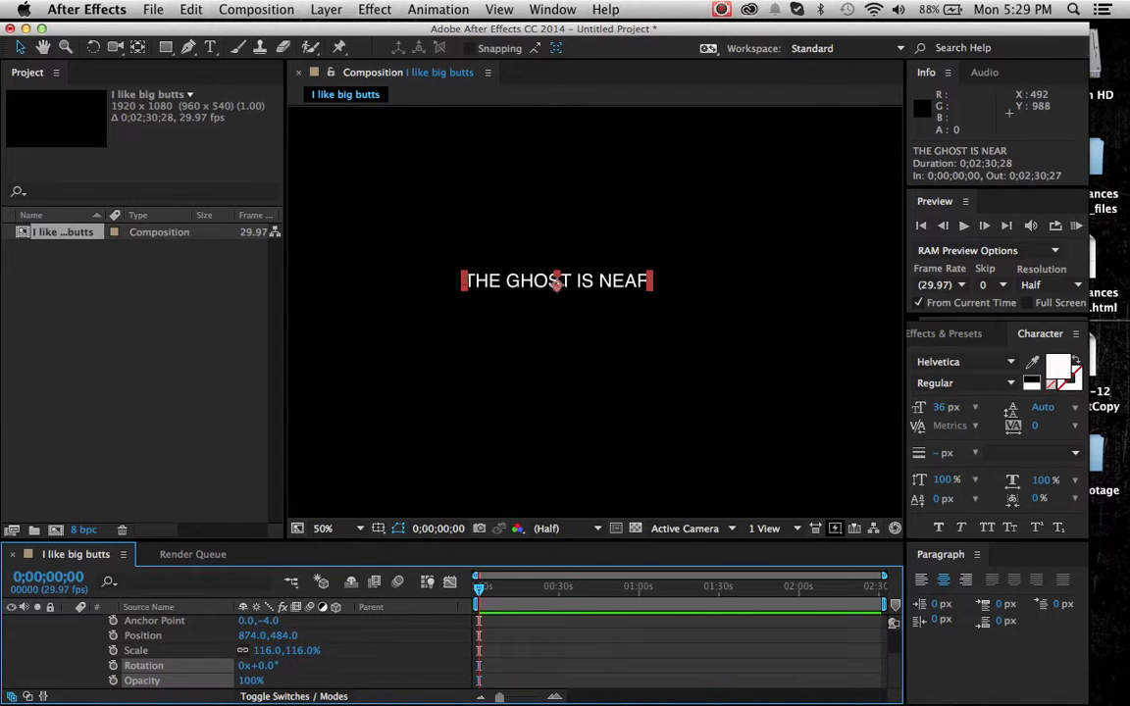
pyautogui.click(142, 681)
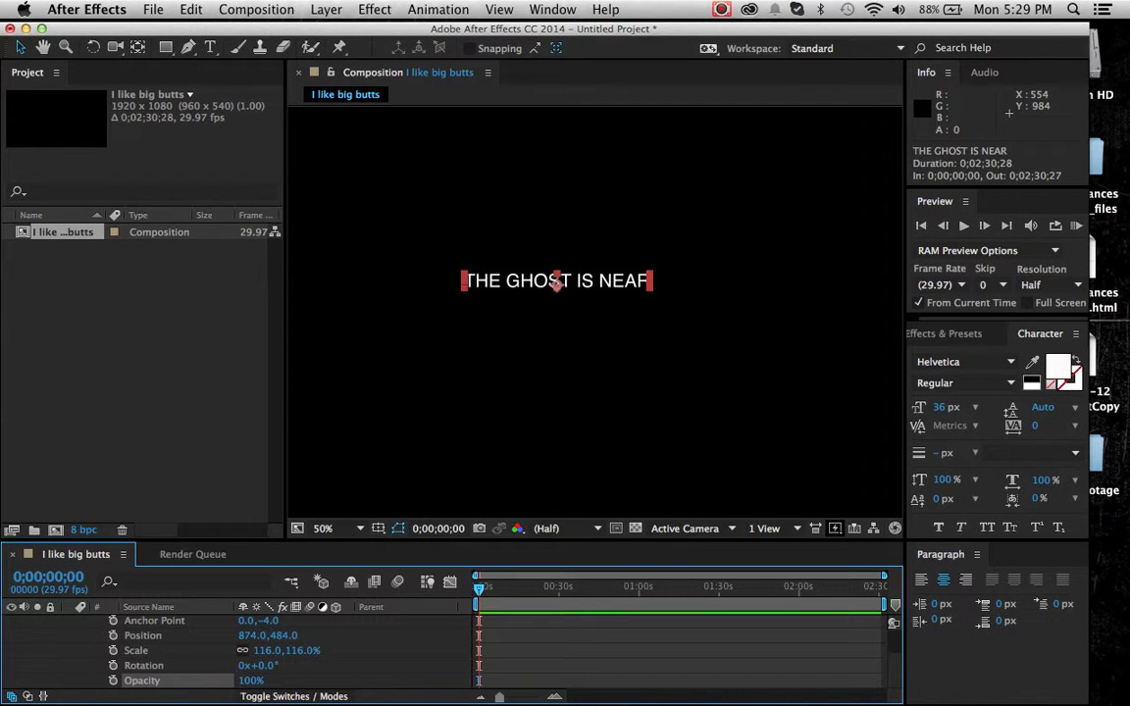
# - Add a Position keyframe to the text layer at 0;00;00;00
pyautogui.click(144, 635)
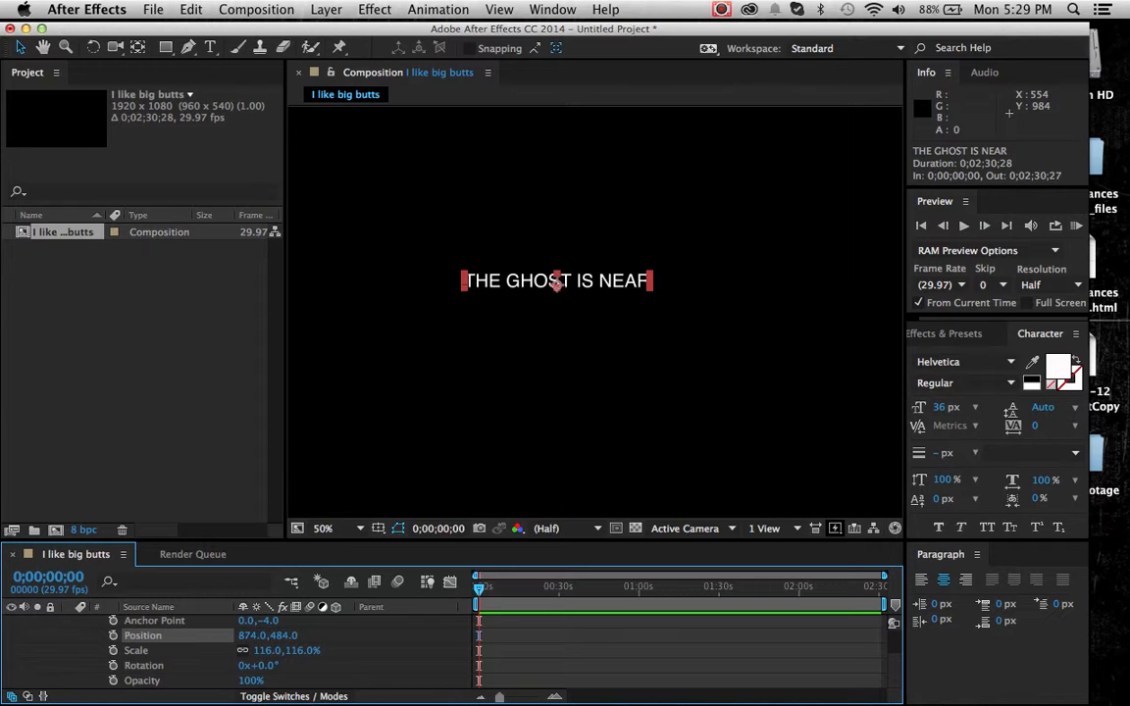
pyautogui.rightClick(169, 636)
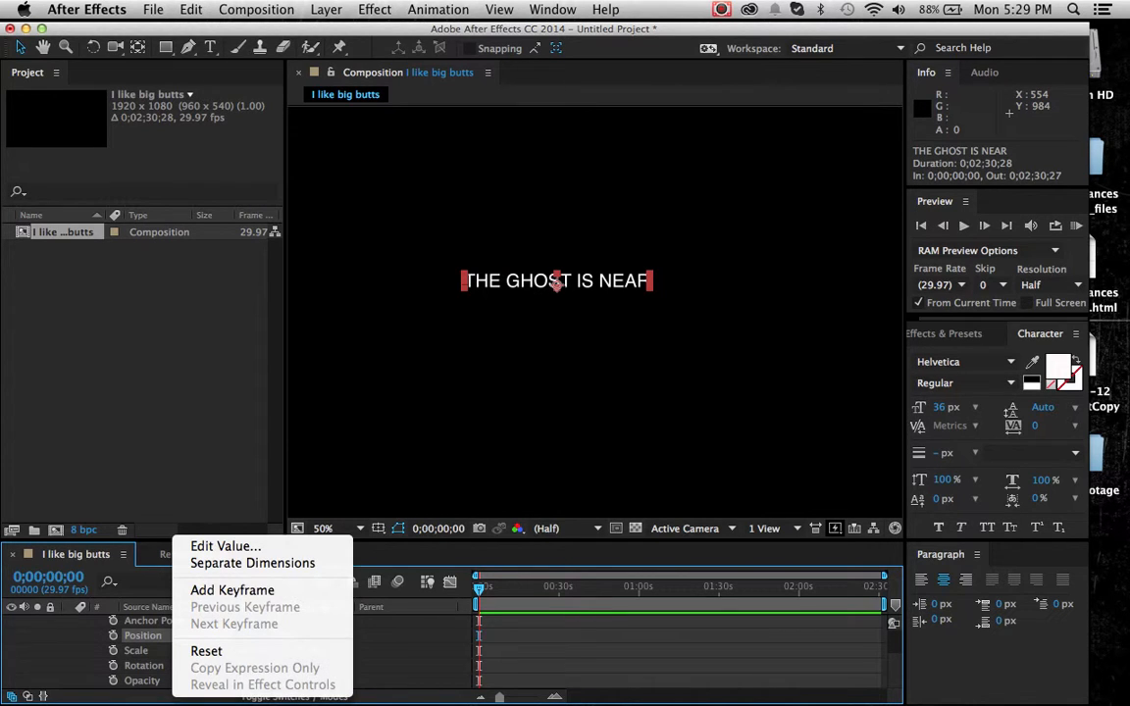
pyautogui.click(232, 589)
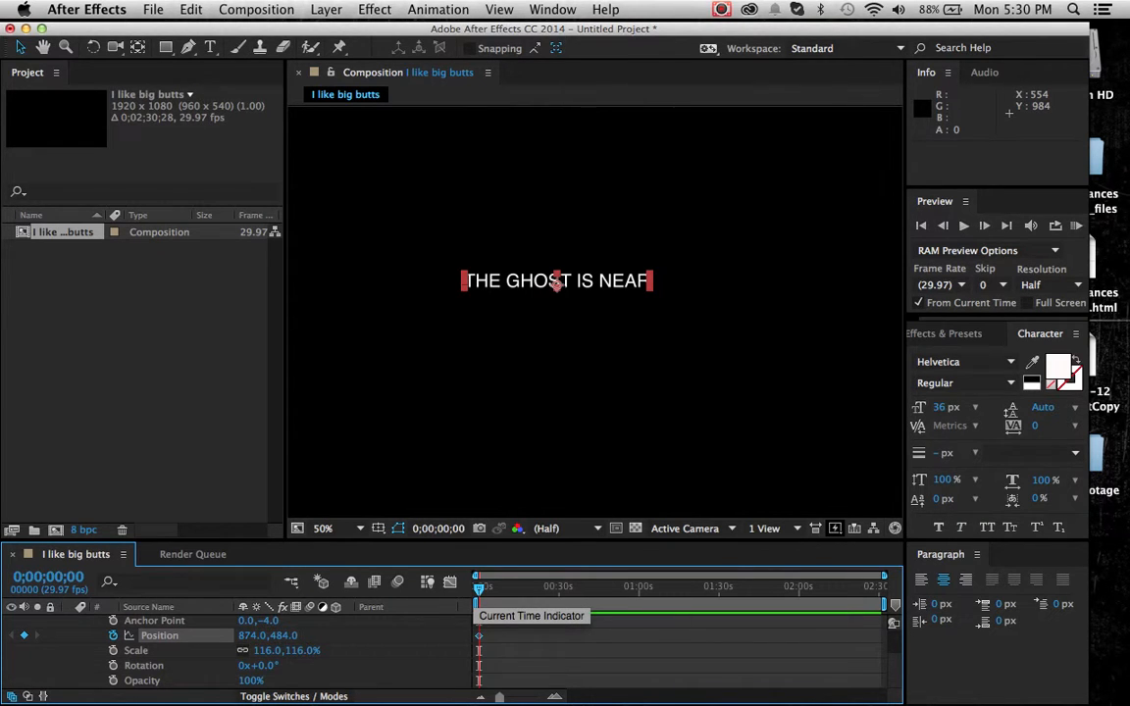
# - Go to 0;00;10;27 and stretch the text non-uniformly in the composition to about 595% wide and 1696% high
pyautogui.moveTo(479, 589); pyautogui.dragTo(508, 589)
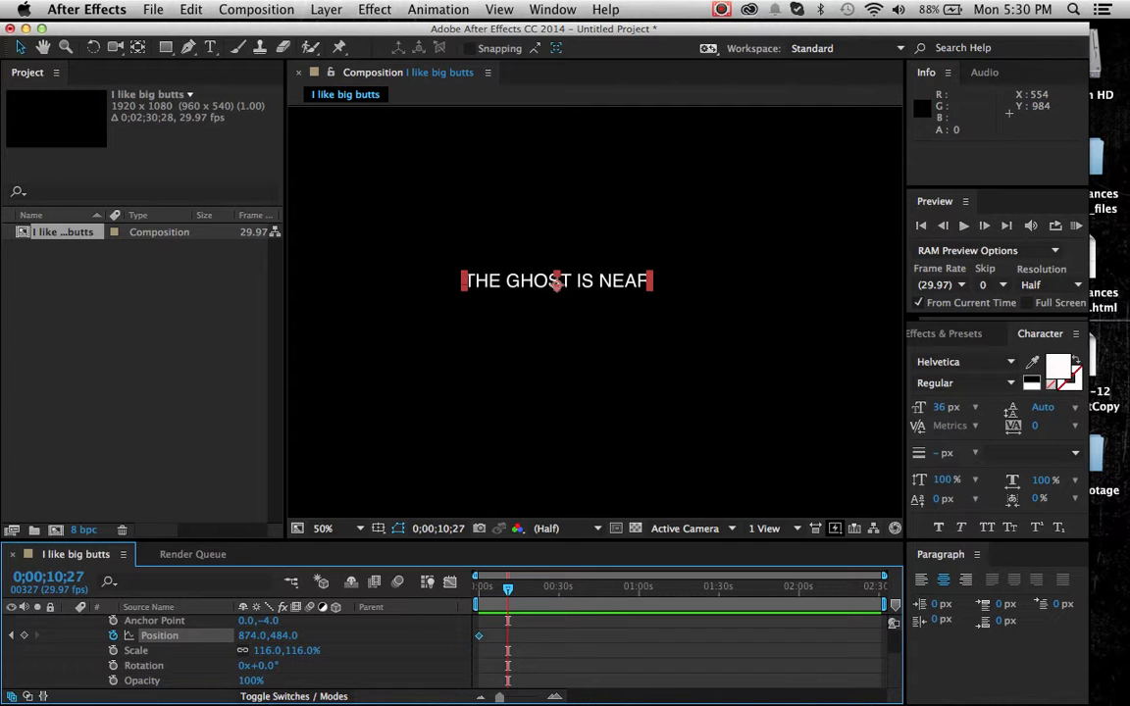
pyautogui.click(136, 650)
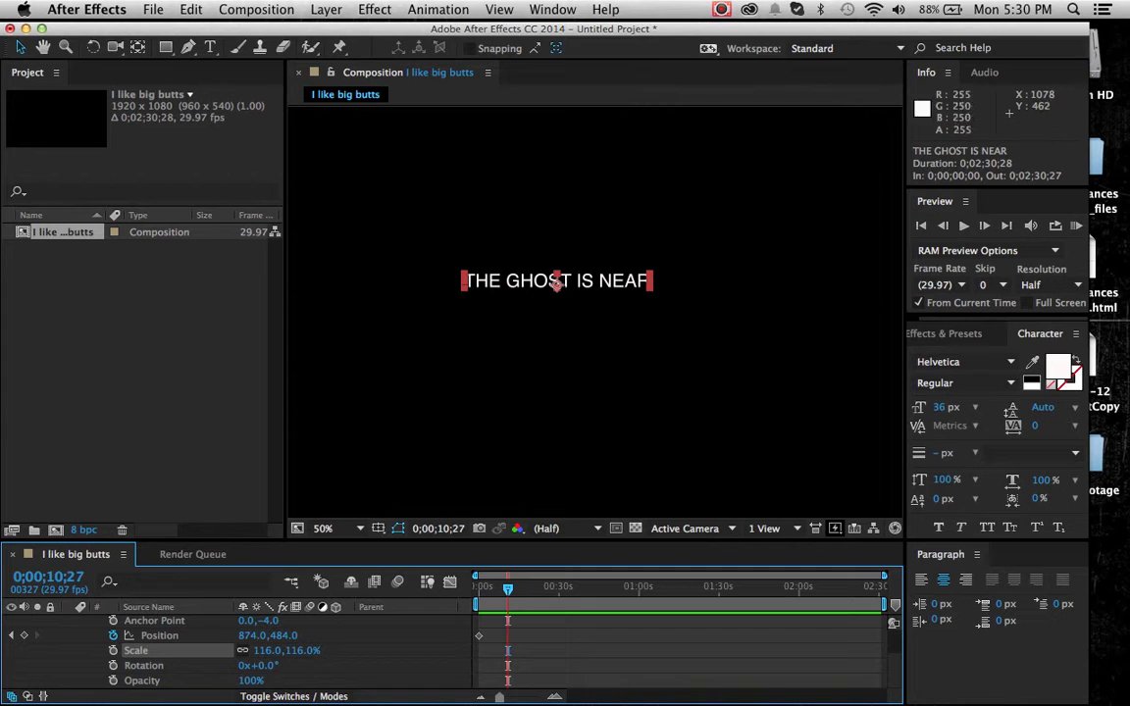
pyautogui.moveTo(656, 281); pyautogui.dragTo(1082, 99)
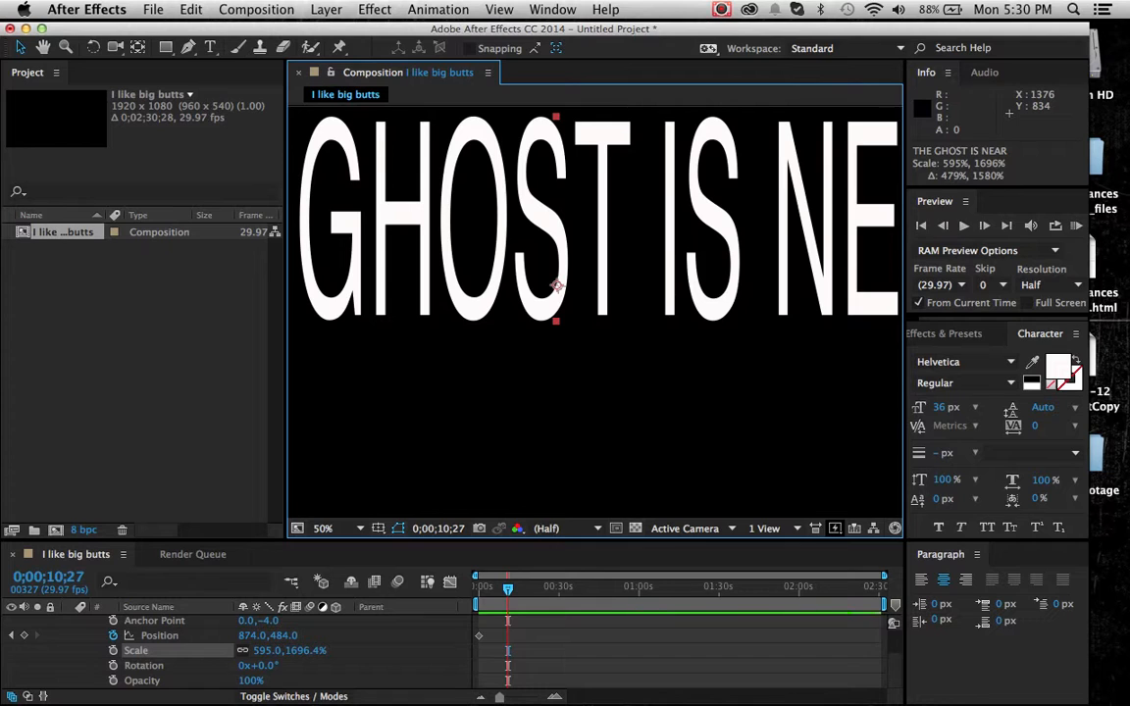
# - Add a Scale keyframe to the text layer at 0;00;15;06
pyautogui.click(518, 589)
pyautogui.moveTo(518, 588)
pyautogui.mouseDown()
pyautogui.moveTo(494, 589)
pyautogui.moveTo(537, 589)
pyautogui.moveTo(519, 588)
pyautogui.mouseUp()
pyautogui.rightClick(194, 650)
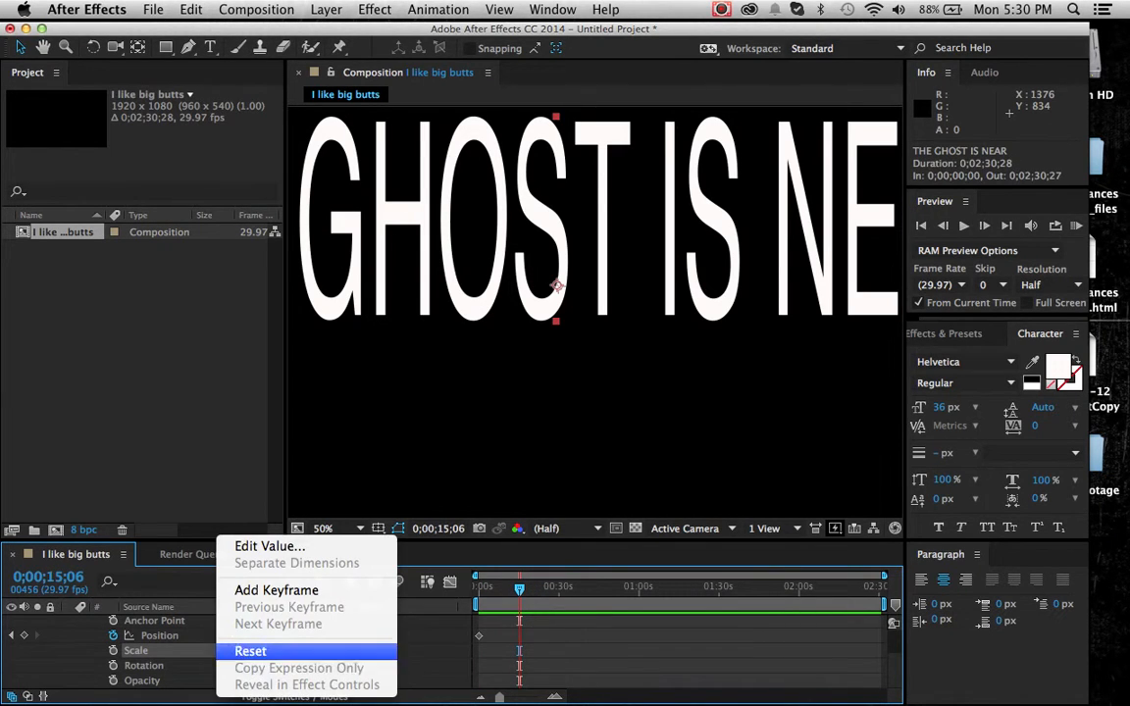
pyautogui.click(245, 532)
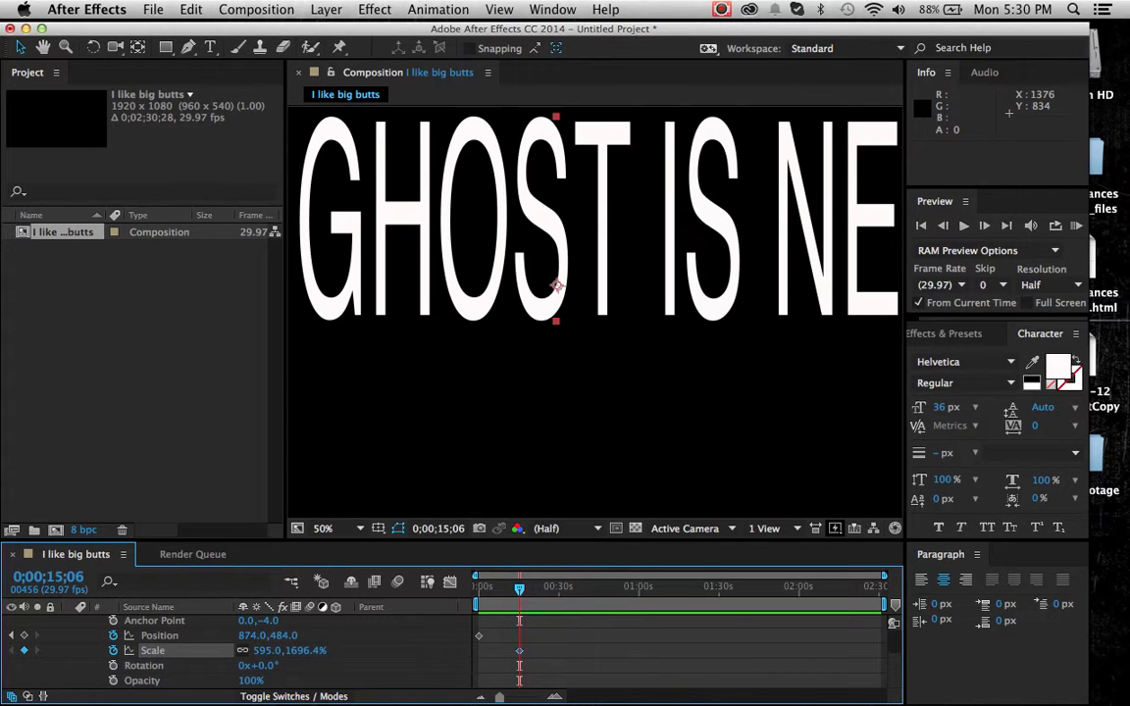
# - Go to 0;00;53;27 and shrink the text to about 25.7% wide and 105.6% high to record a second Scale keyframe
pyautogui.moveTo(519, 588); pyautogui.dragTo(622, 588)
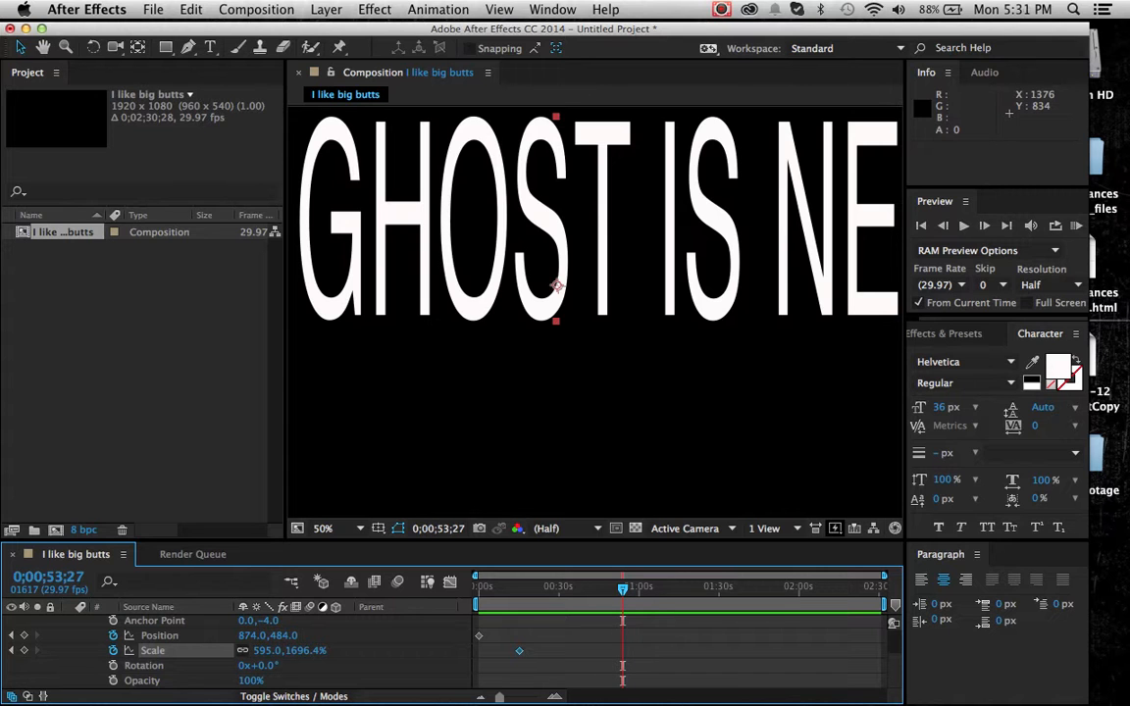
pyautogui.moveTo(266, 651); pyautogui.dragTo(18, 651)
pyautogui.moveTo(340, 302); pyautogui.dragTo(534, 291)
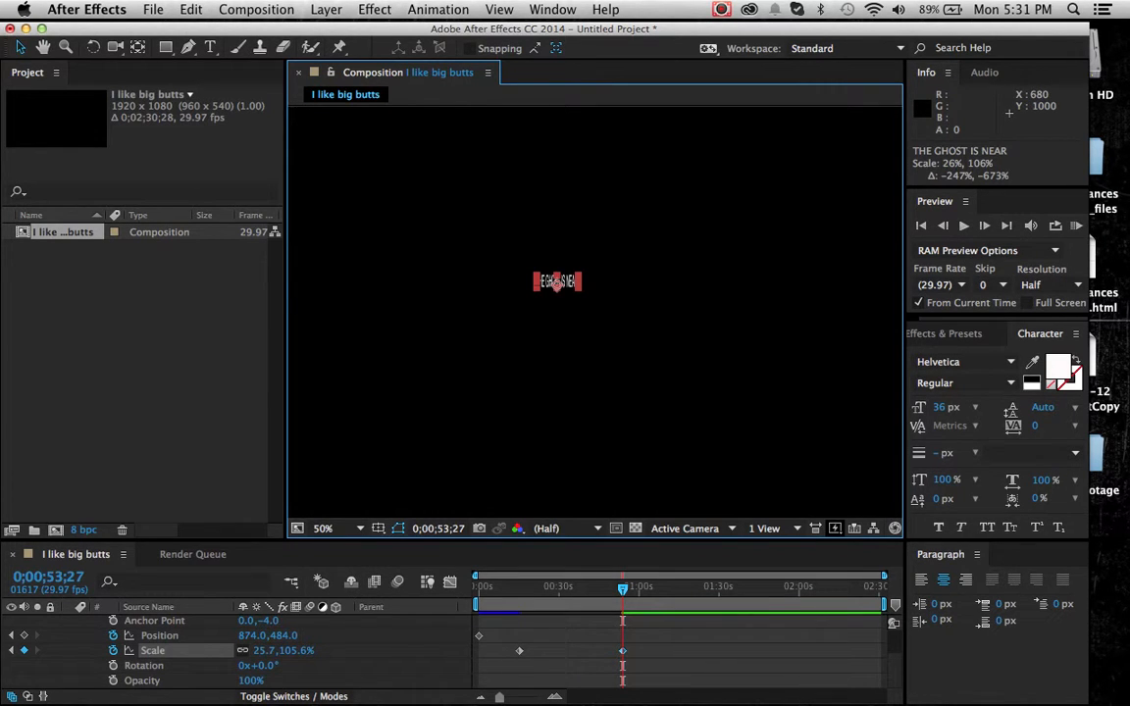
pyautogui.scroll(1, 416, 512)
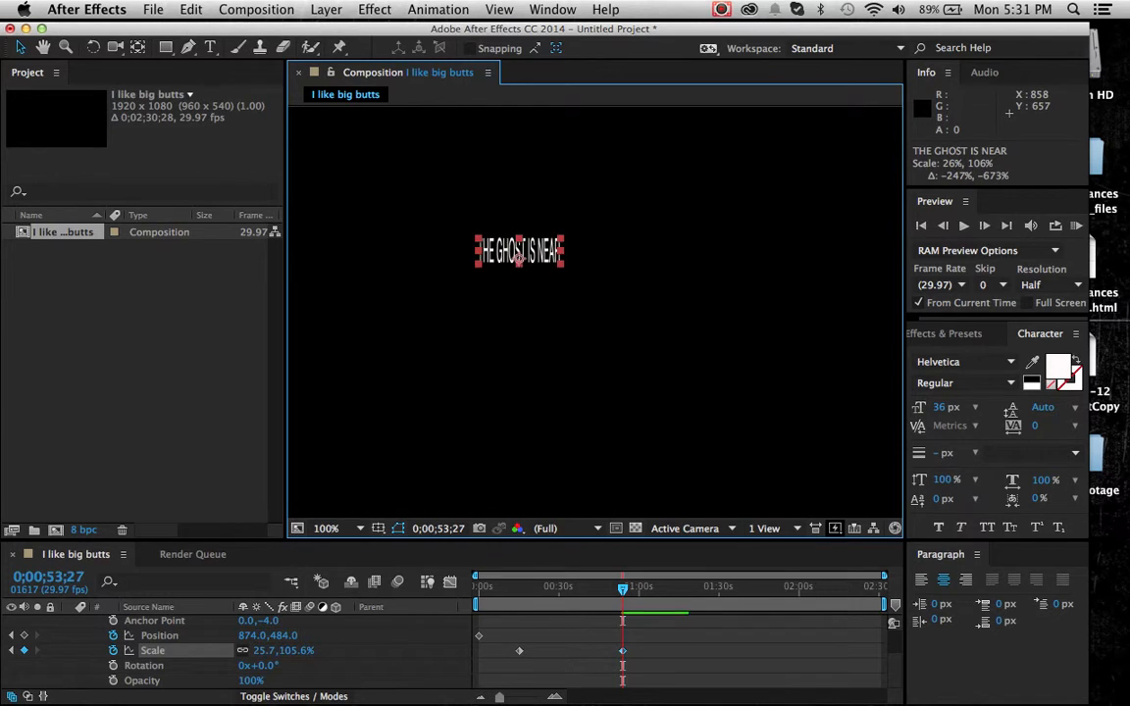
pyautogui.scroll(-1, 505, 501)
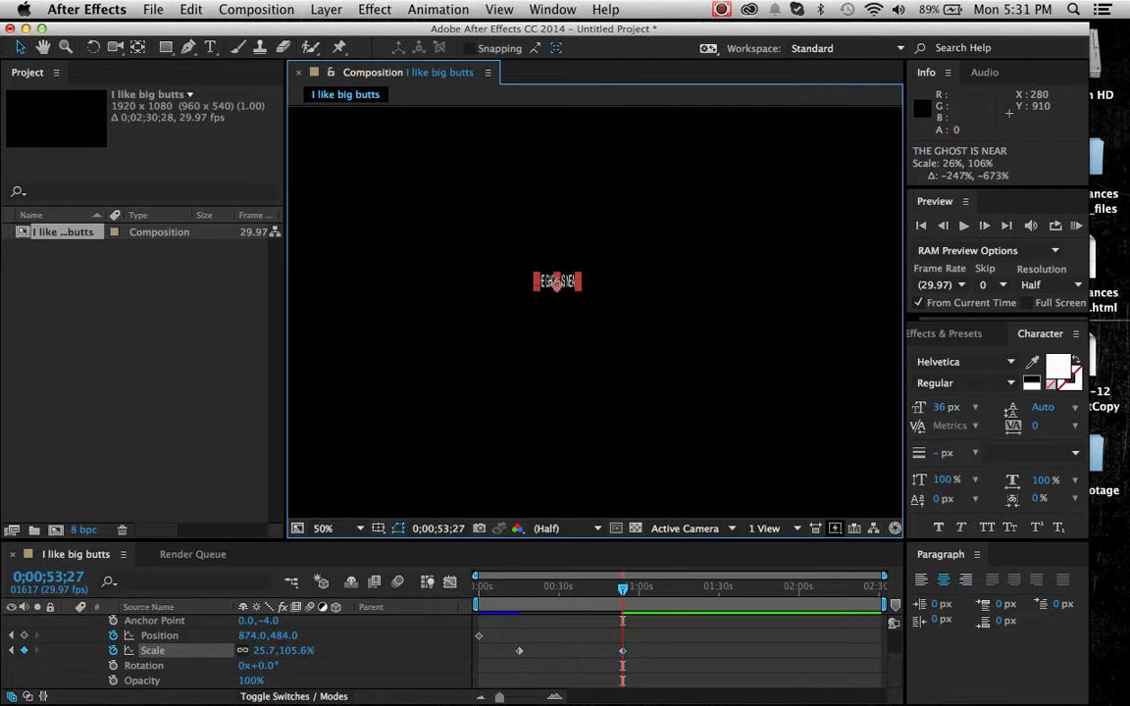
# - Delete the "THE GHOST IS NEAR" text layer from the composition
pyautogui.scroll(3, 182, 647)
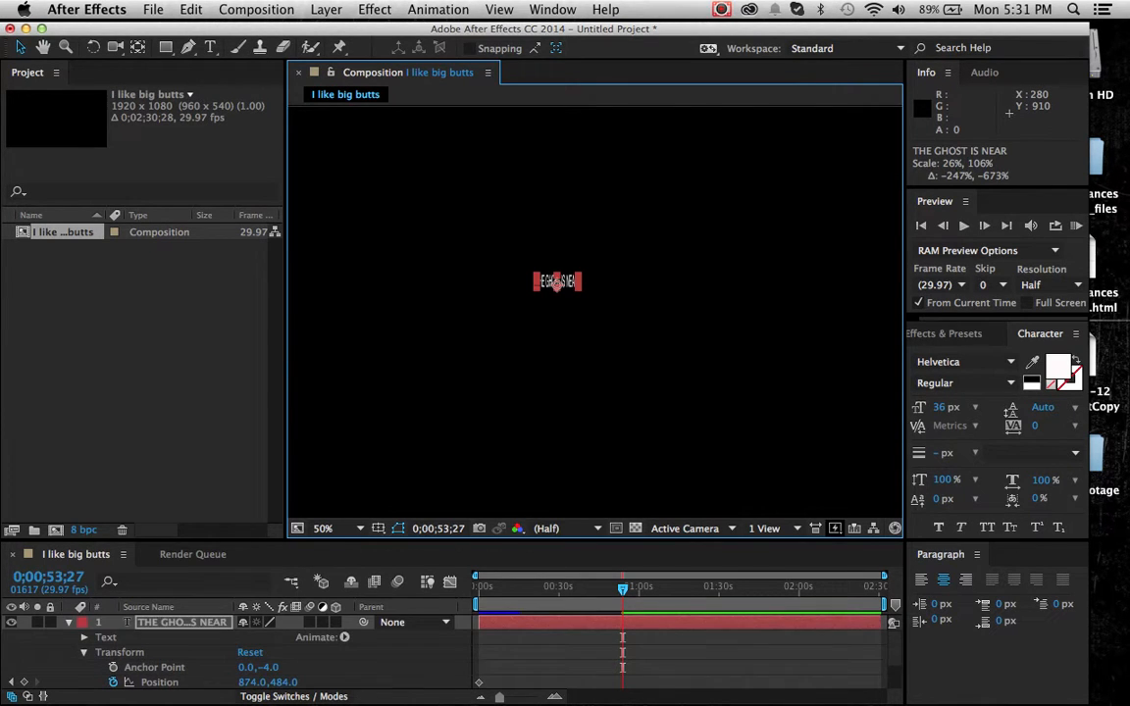
pyautogui.click(183, 622)
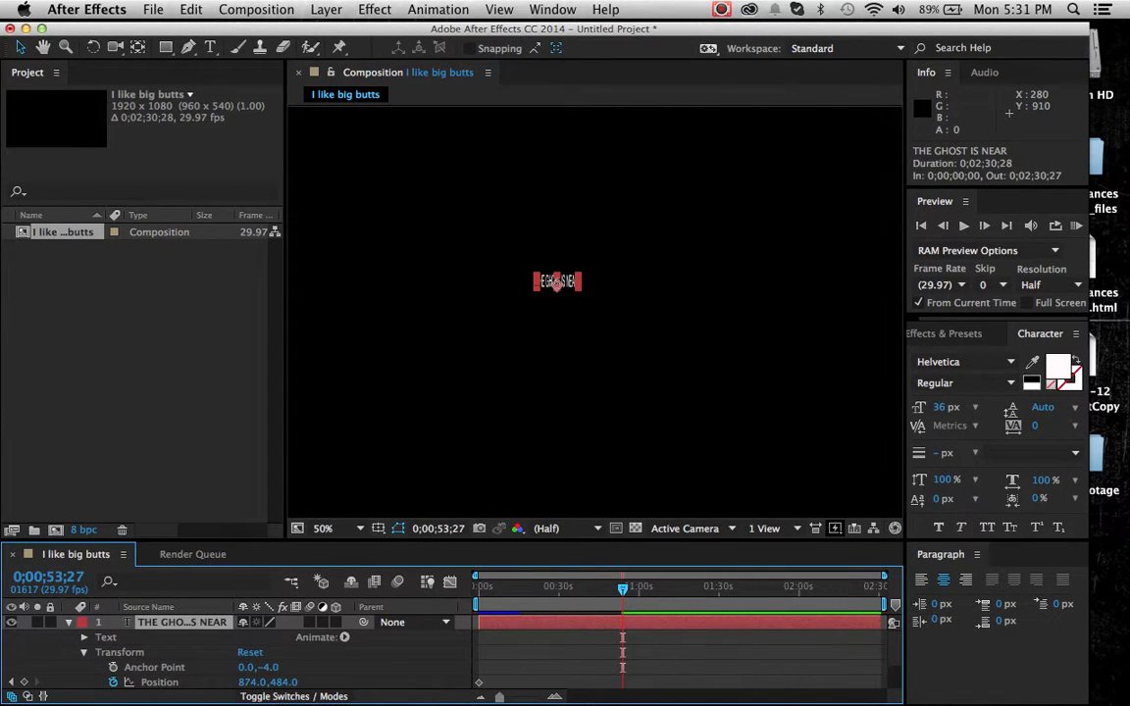
pyautogui.press('Delete')
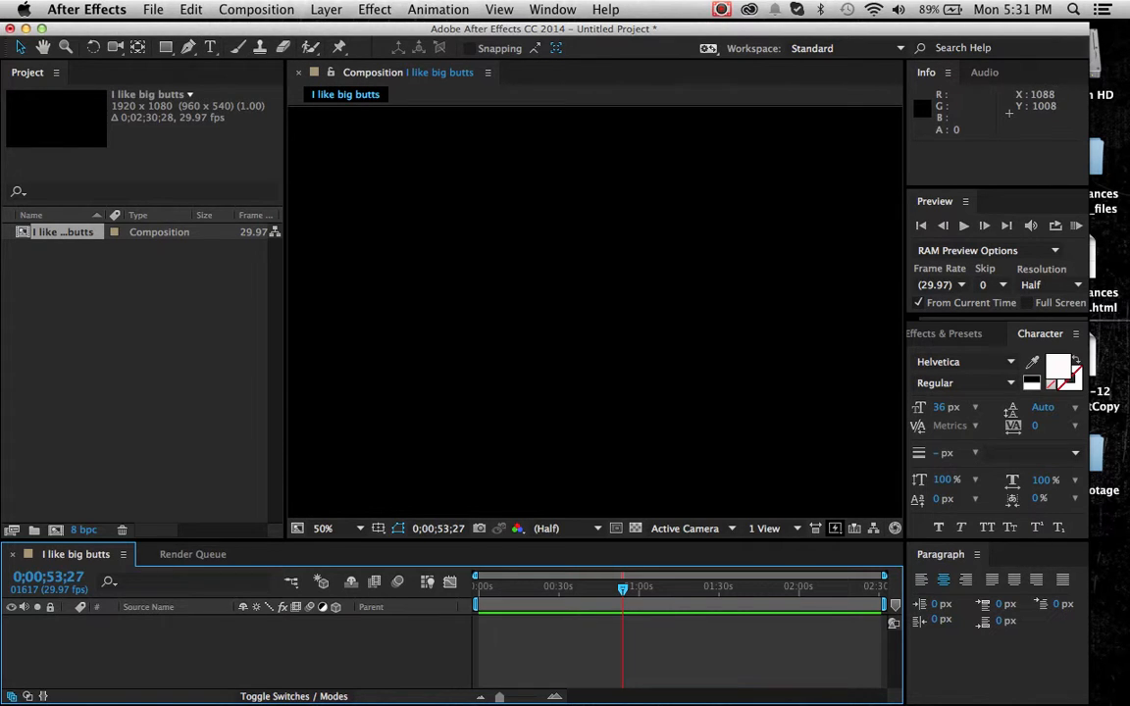
# - Add an "I LIKE" text layer near the middle of the composition at 0;00;00;00
pyautogui.press('Home')
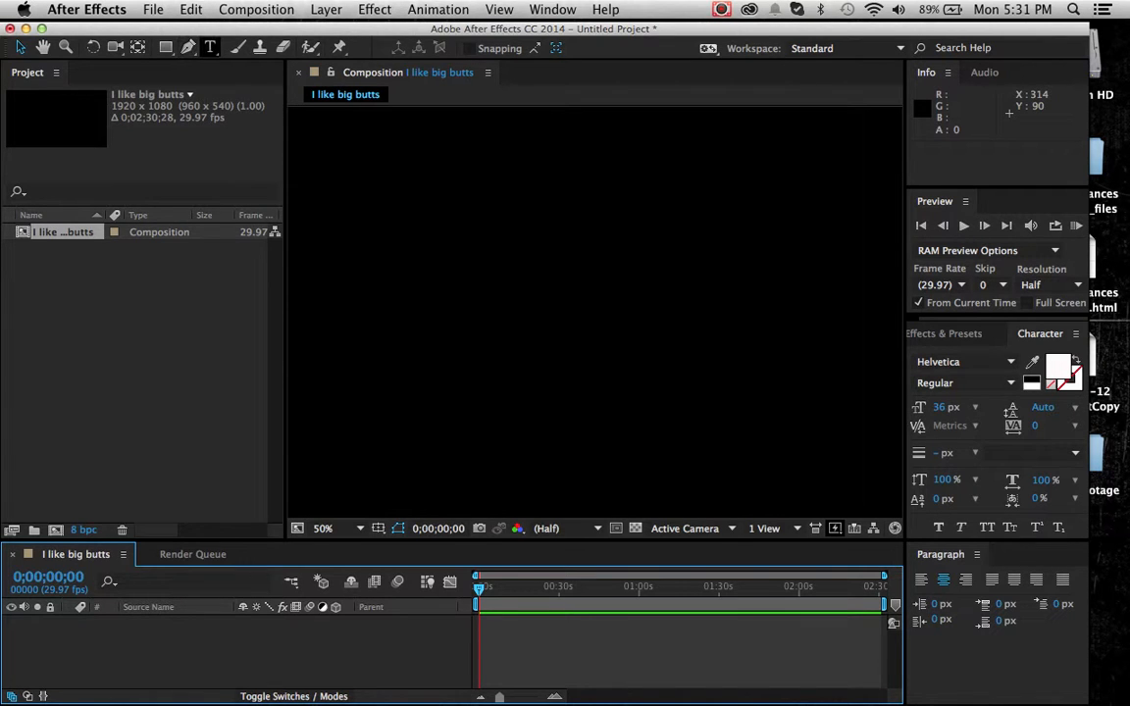
pyautogui.click(210, 47)
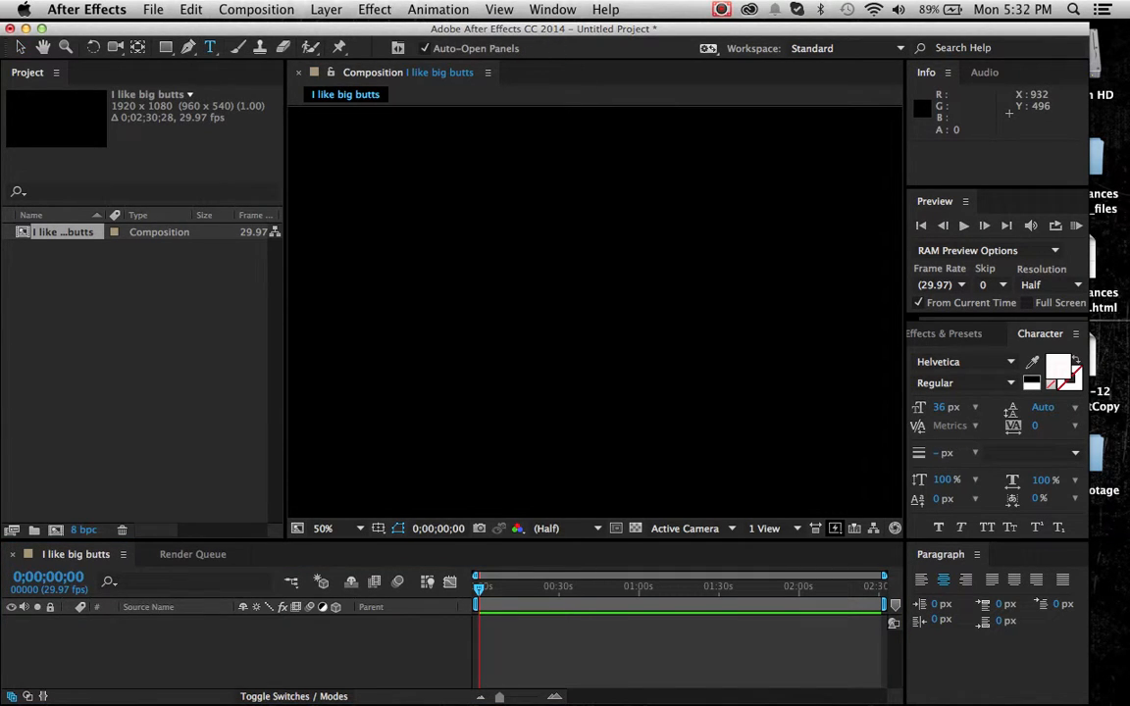
pyautogui.click(578, 288)
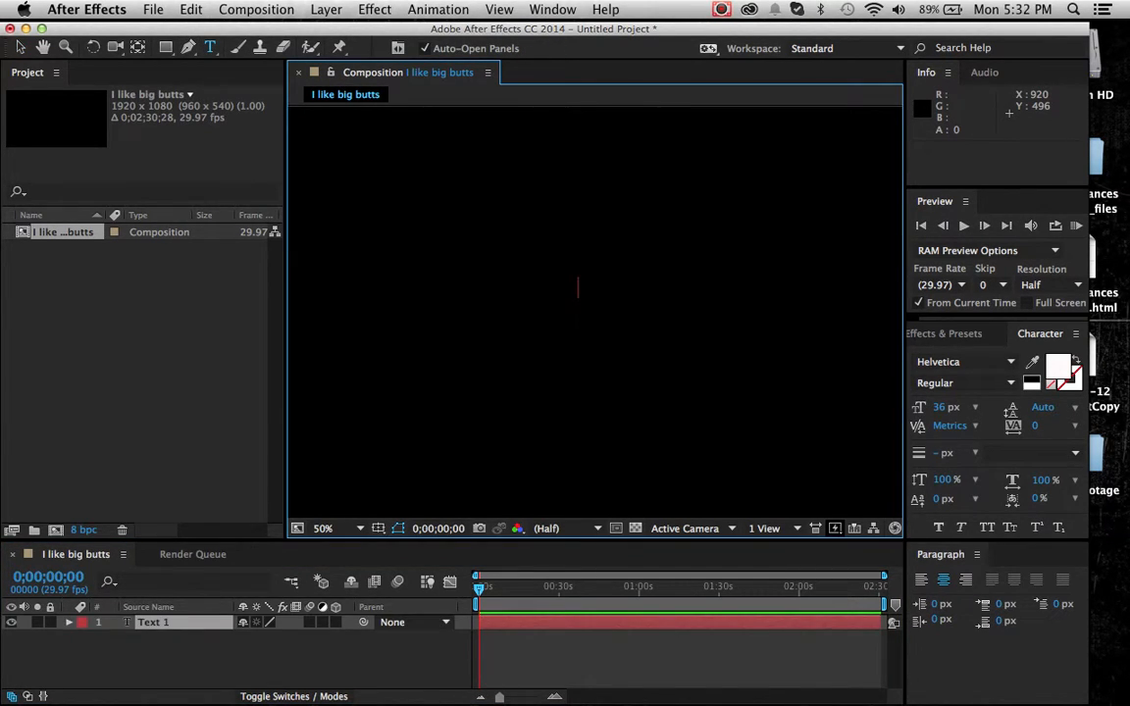
pyautogui.write('I LIKE')
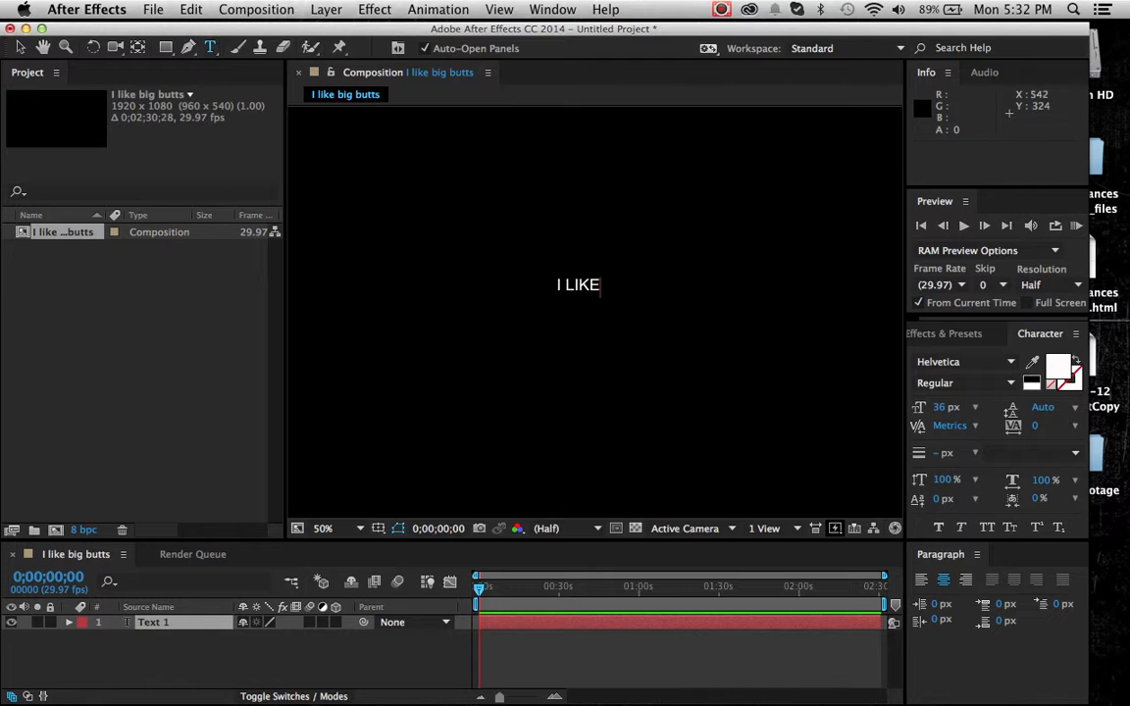
pyautogui.click(535, 348)
pyautogui.click(547, 399)
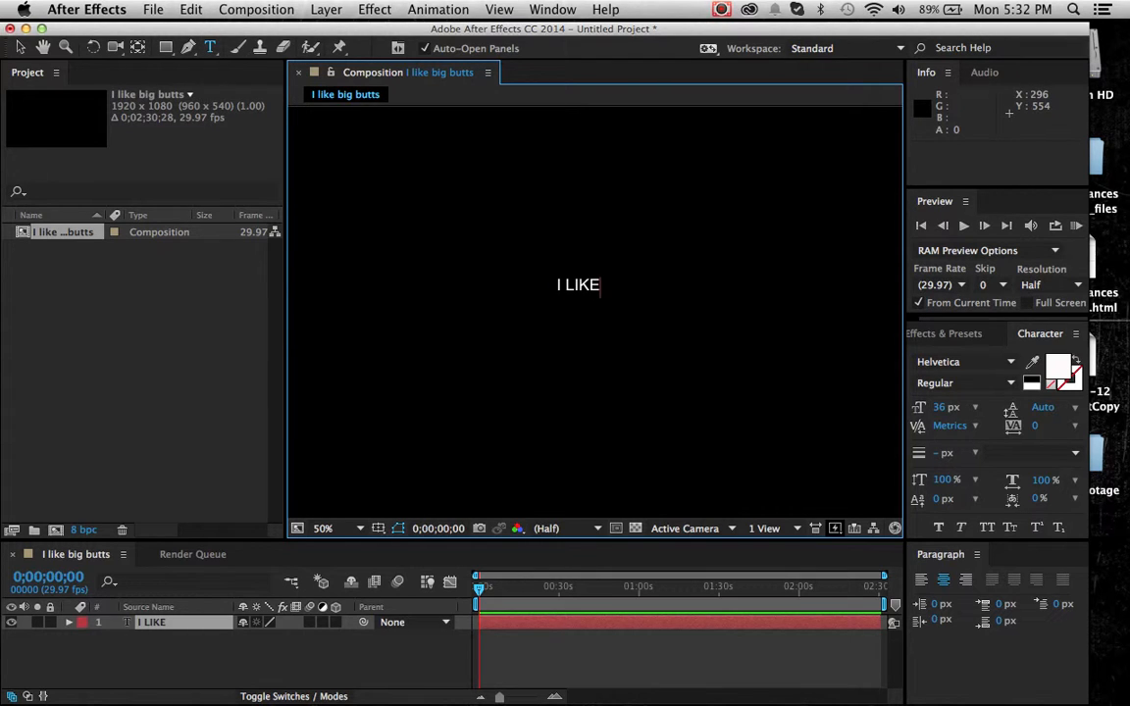
pyautogui.press('Escape')
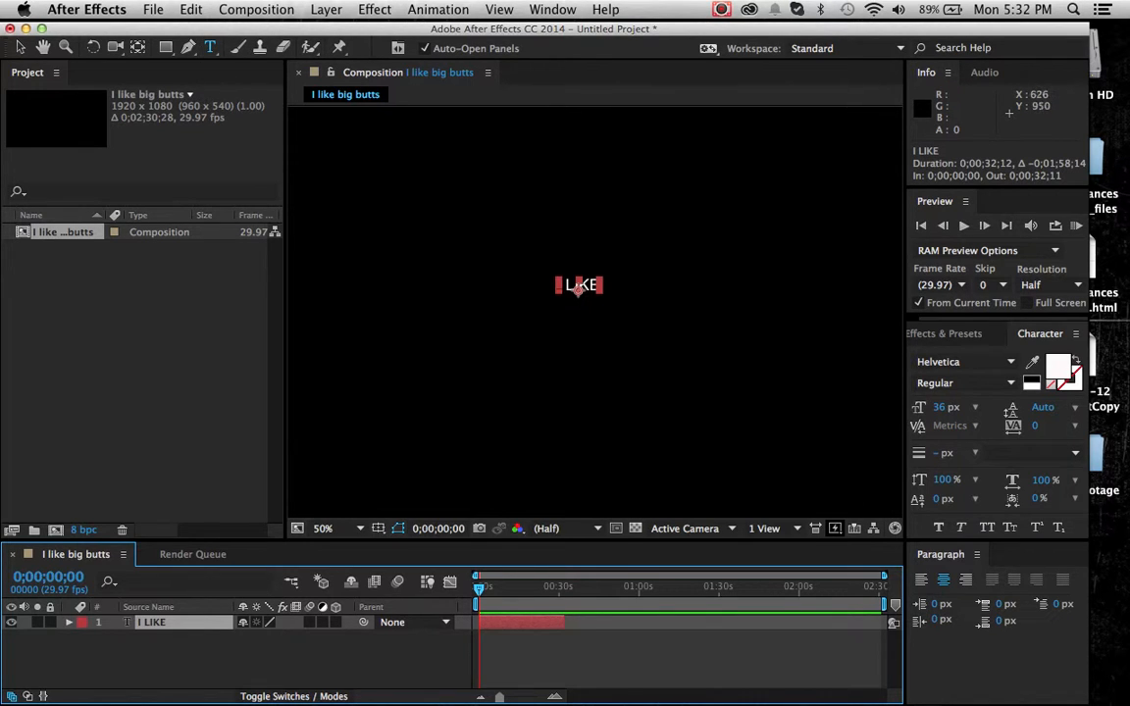
# - Start a new text layer at 0;00;36;11 and extend the "I LIKE" layer's out point beyond the composition's end
pyautogui.moveTo(479, 586); pyautogui.dragTo(574, 587)
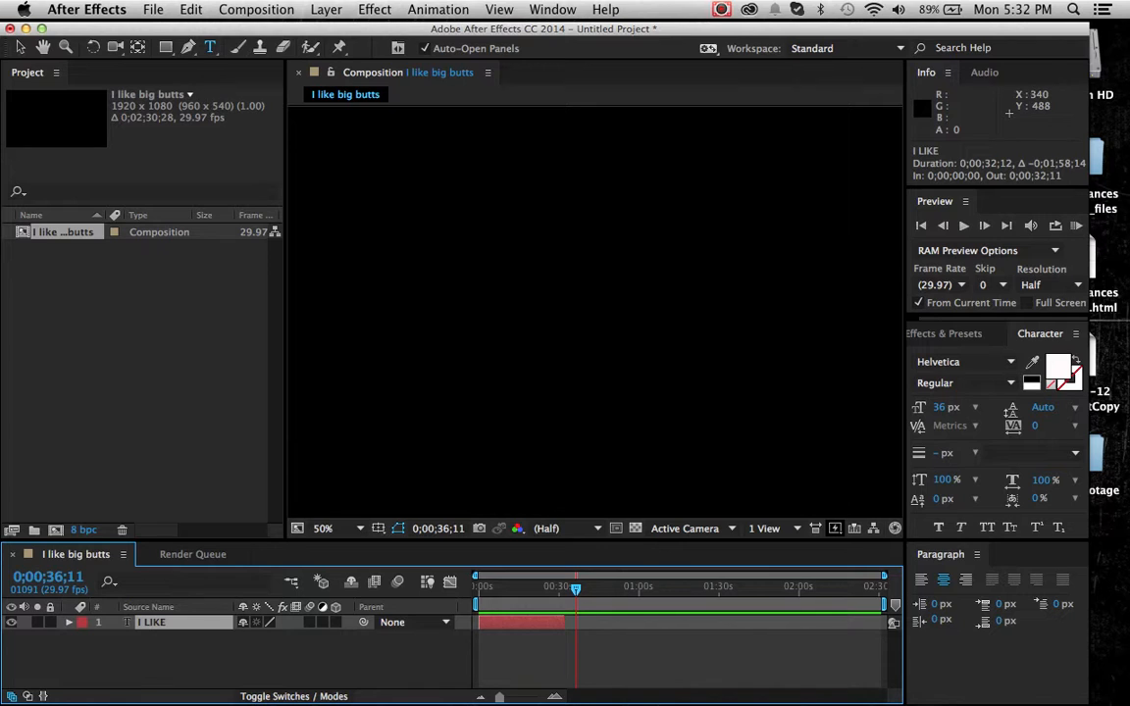
pyautogui.click(209, 47)
pyautogui.click(551, 282)
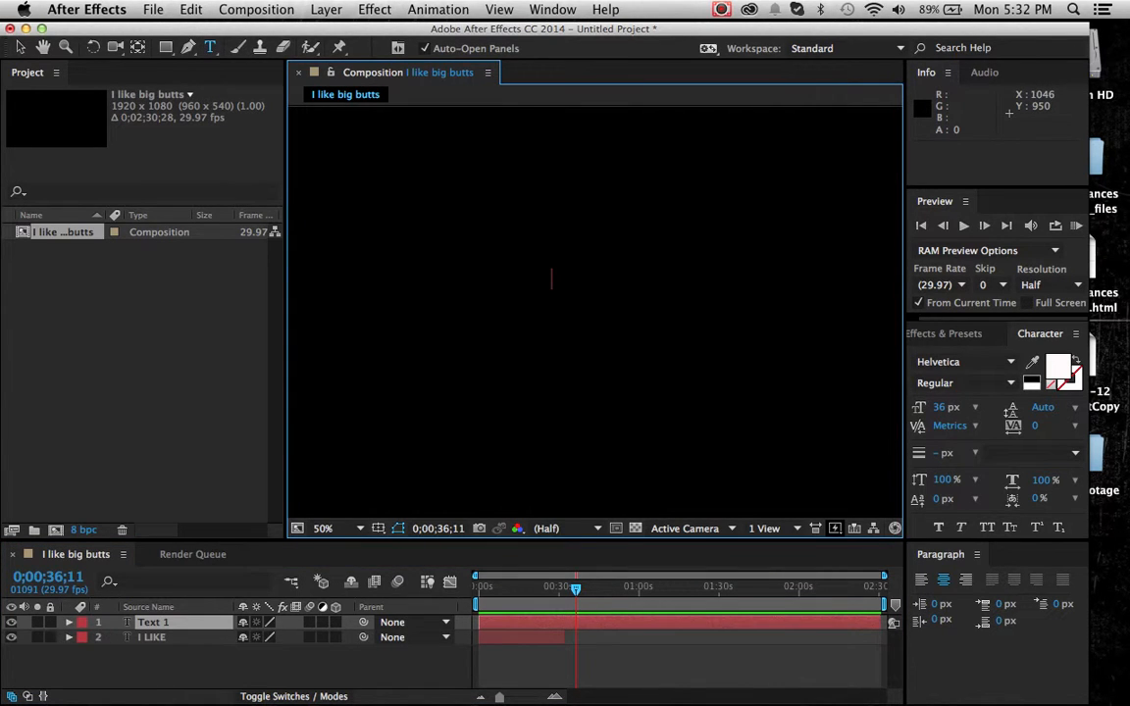
pyautogui.moveTo(564, 638); pyautogui.dragTo(1019, 637)
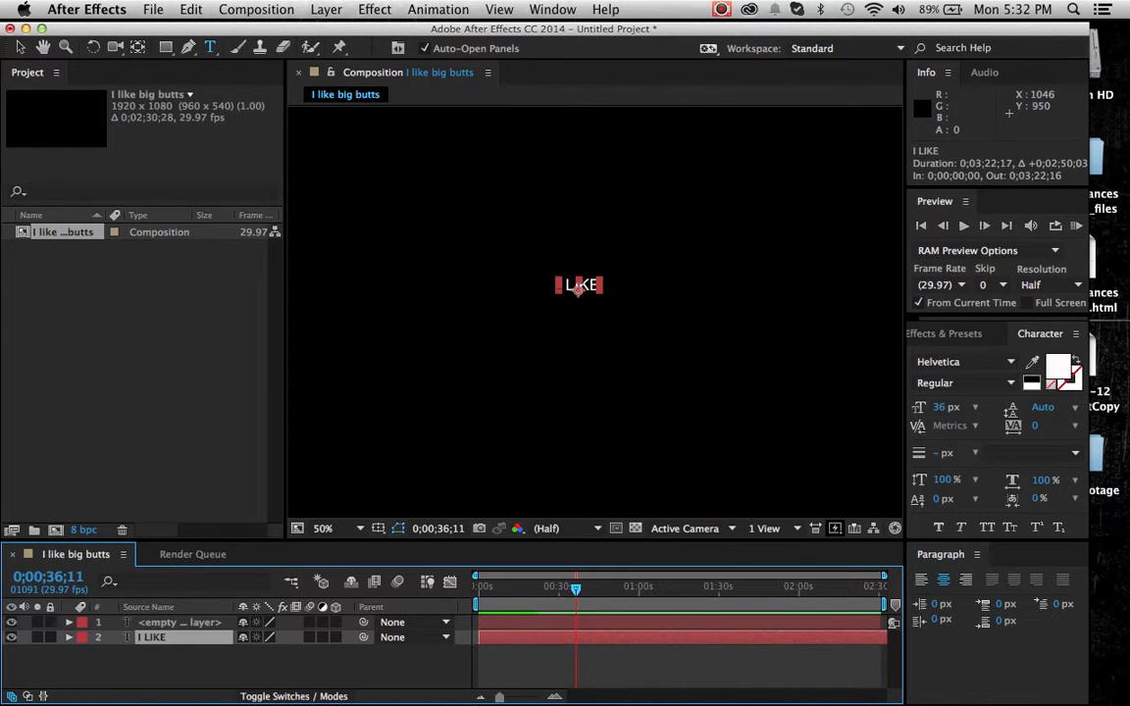
# - Add a separate "BIG" text layer just above the "I LIKE" text
pyautogui.click(628, 623)
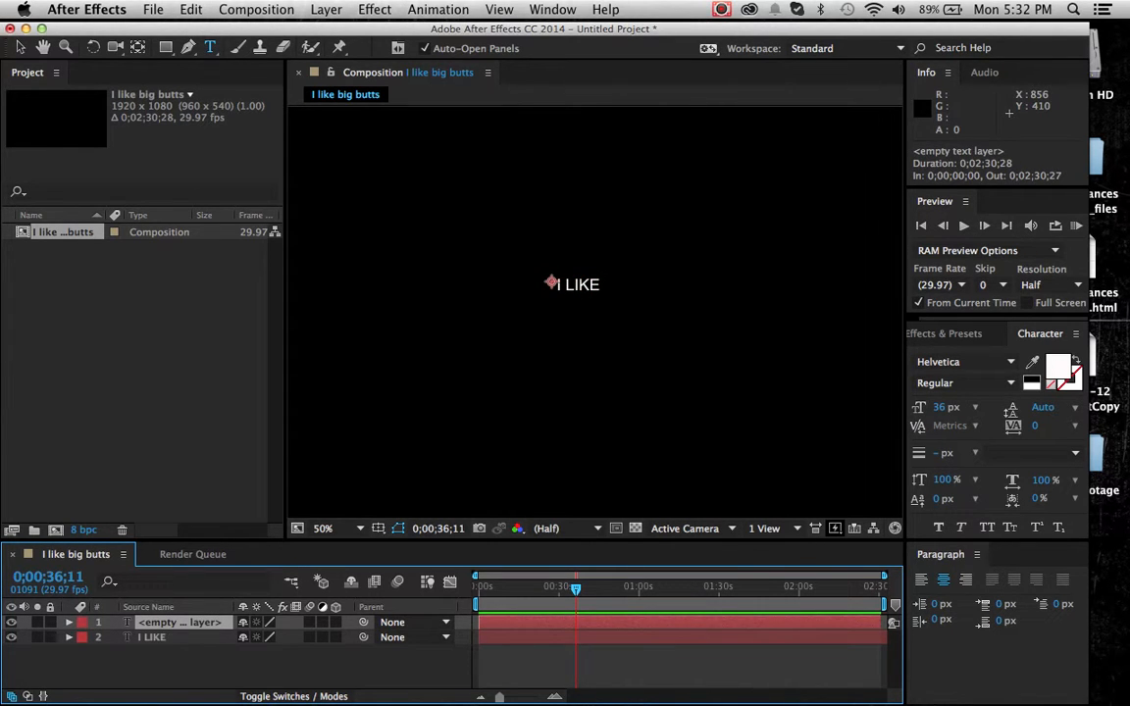
pyautogui.click(550, 250)
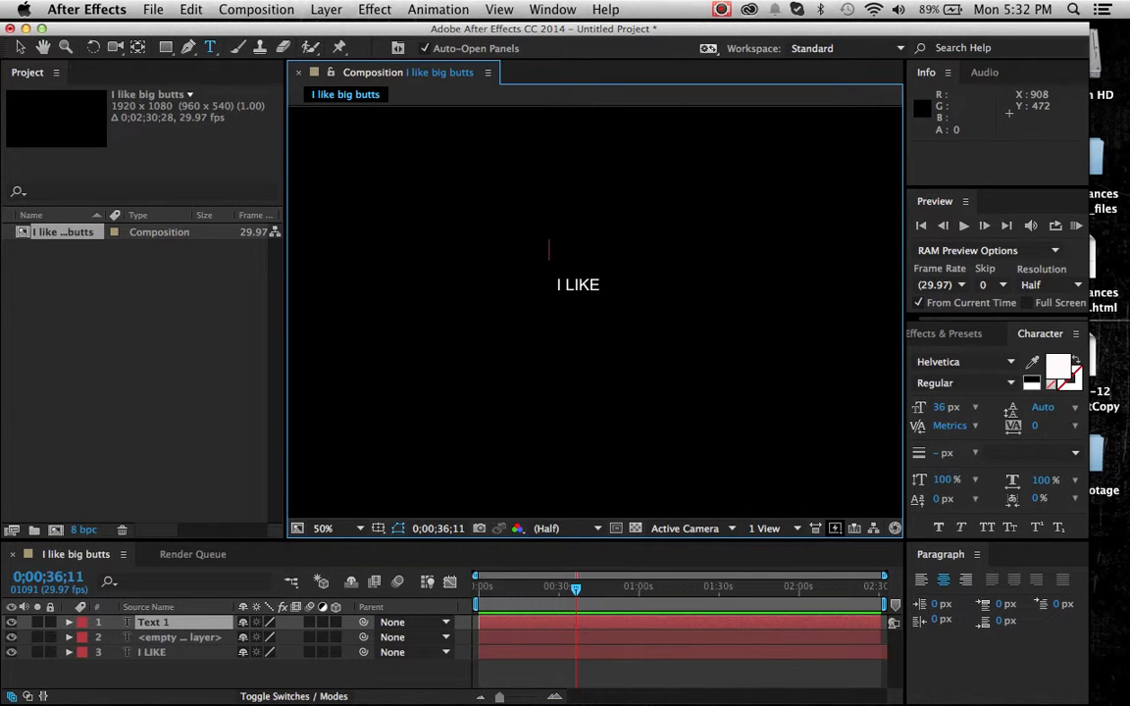
pyautogui.write('BIG')
# - Add a "BUTTS" text layer below "BIG", correcting the misspelled letters
pyautogui.click(590, 637)
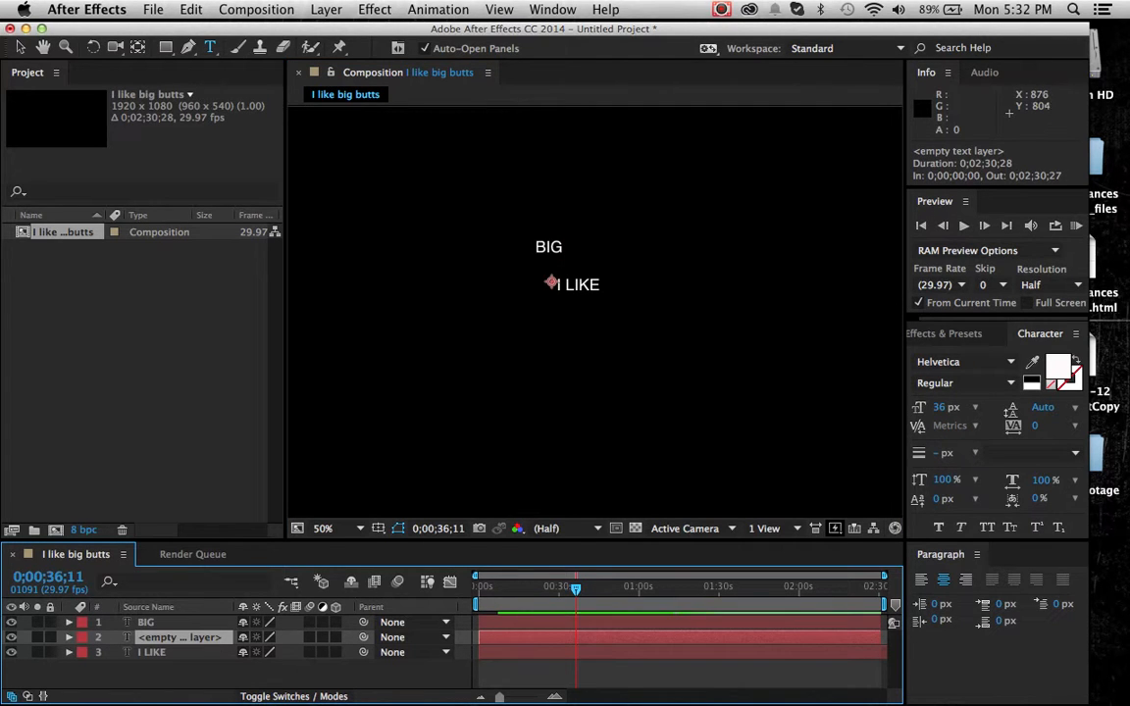
pyautogui.click(551, 282)
pyautogui.write('BUUT')
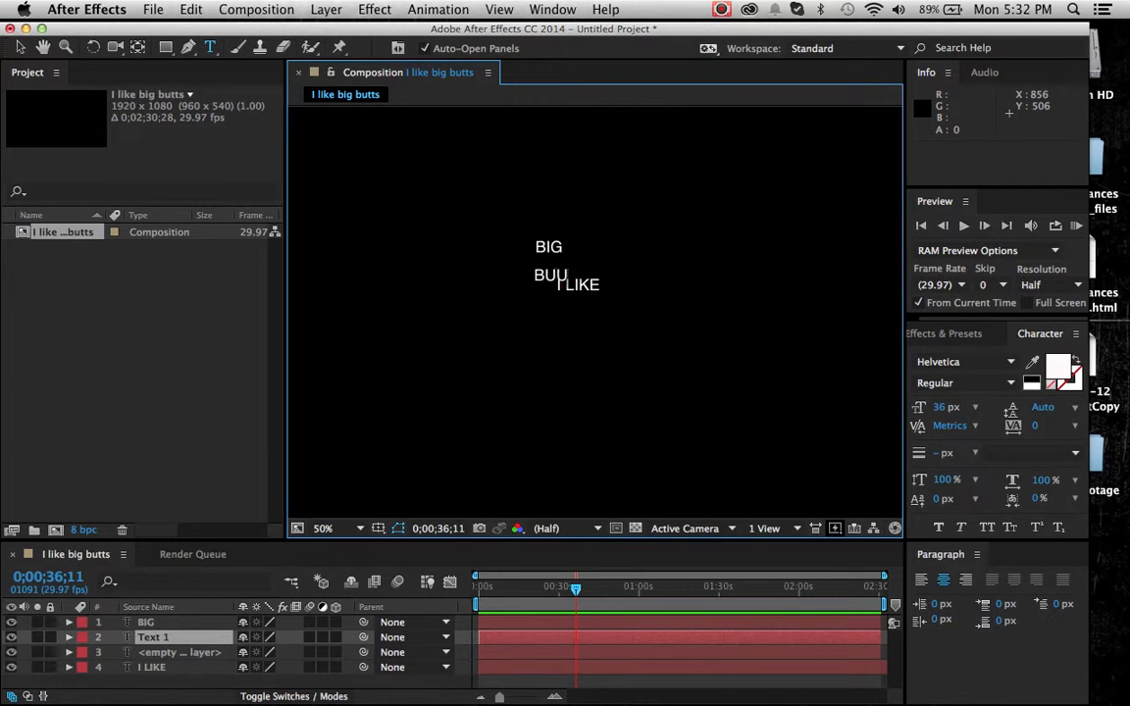
pyautogui.press('BackSpace')
pyautogui.press('BackSpace')
pyautogui.write('TTS')
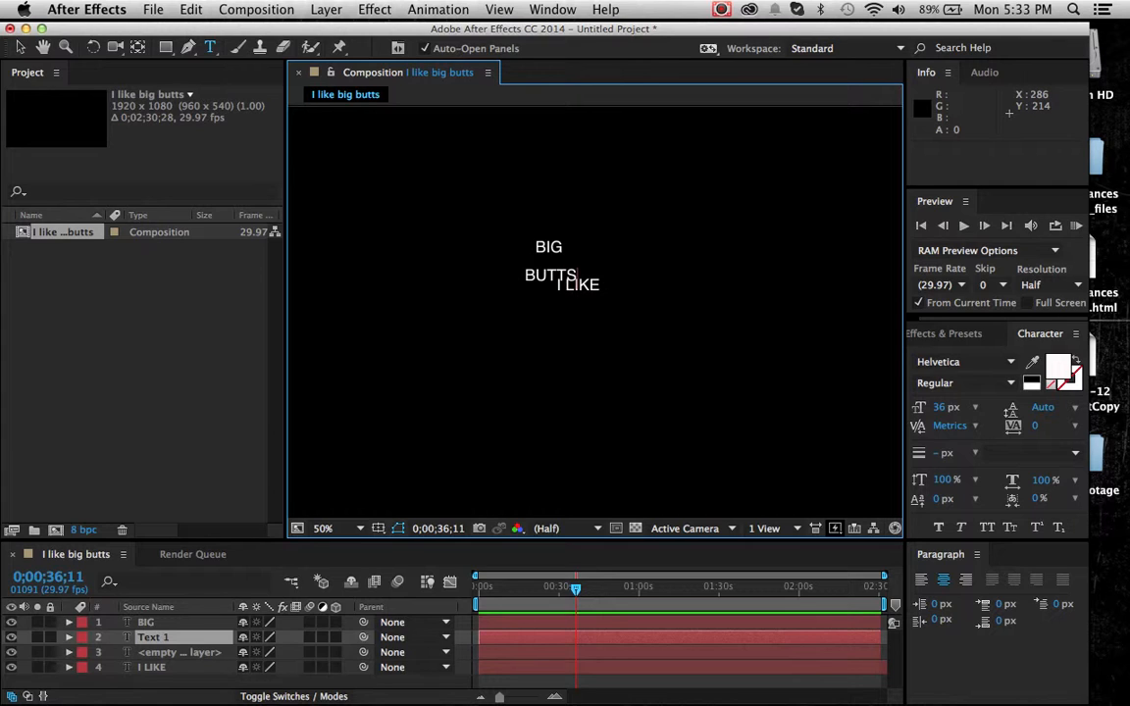
# - Move "I LIKE" to about 890, 496 and stack "BUTTS" and "BIG" over it, with "BIG" at about 892, 492
pyautogui.click(20, 46)
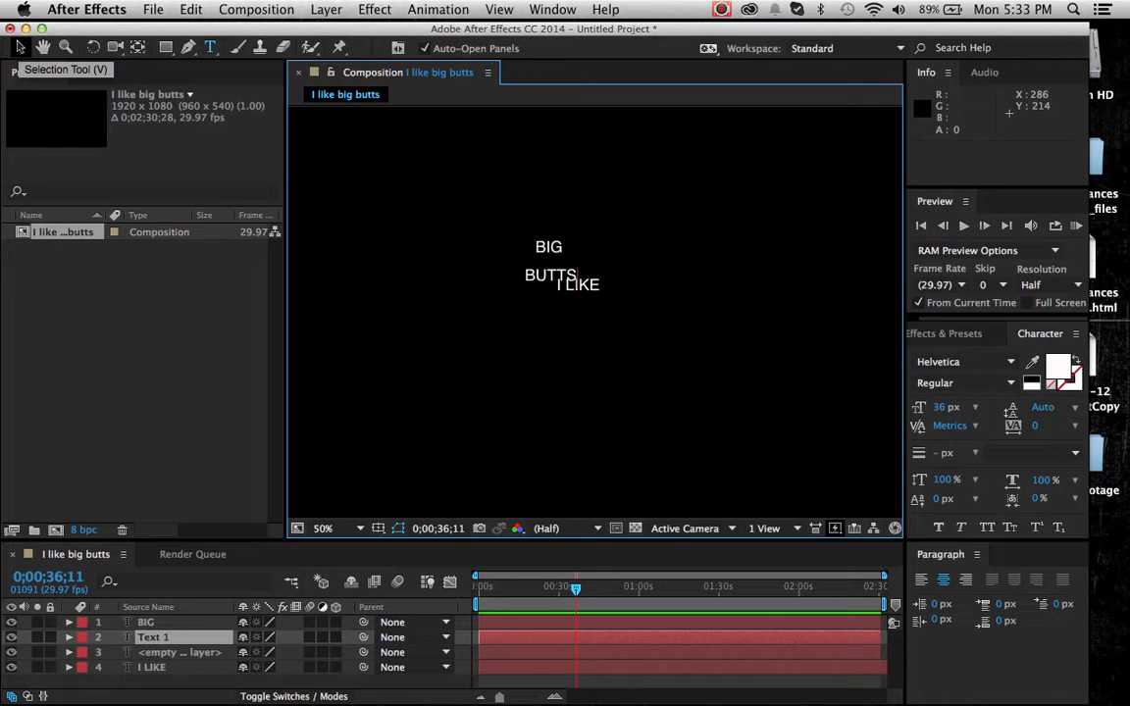
pyautogui.click(20, 46)
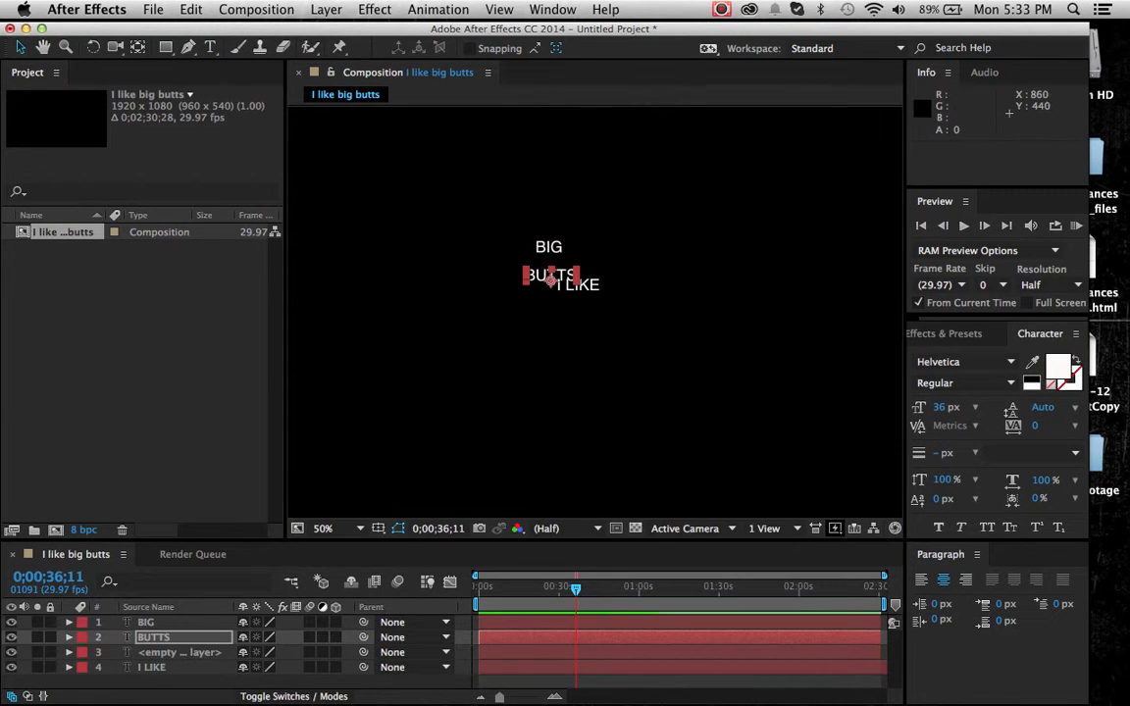
pyautogui.click(579, 286)
pyautogui.moveTo(579, 286); pyautogui.dragTo(564, 287)
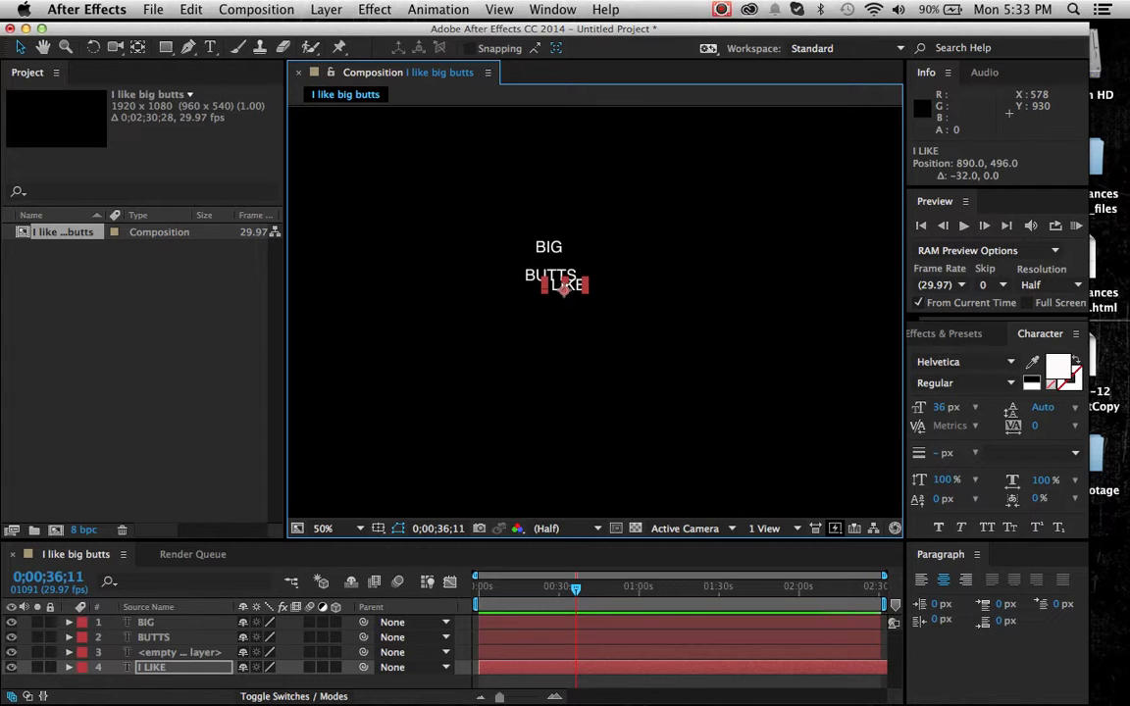
pyautogui.moveTo(531, 272); pyautogui.dragTo(565, 285)
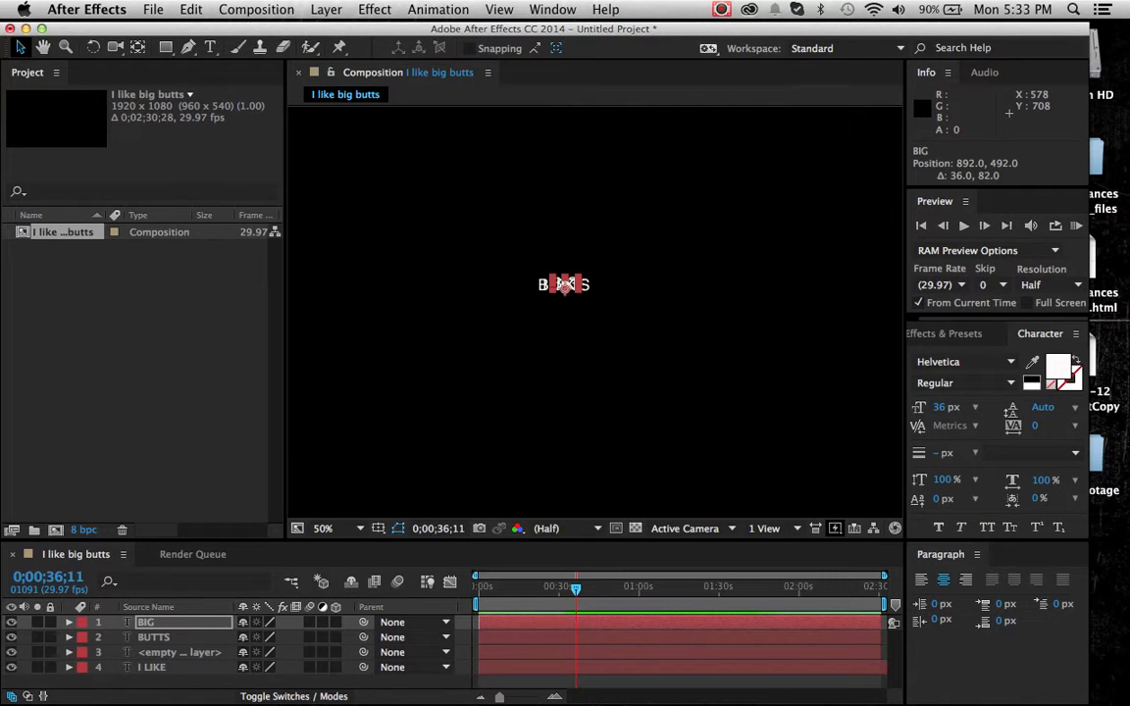
# - Select all four text layers and scale them uniformly to 550%
pyautogui.click(176, 652)
pyautogui.click(167, 667)
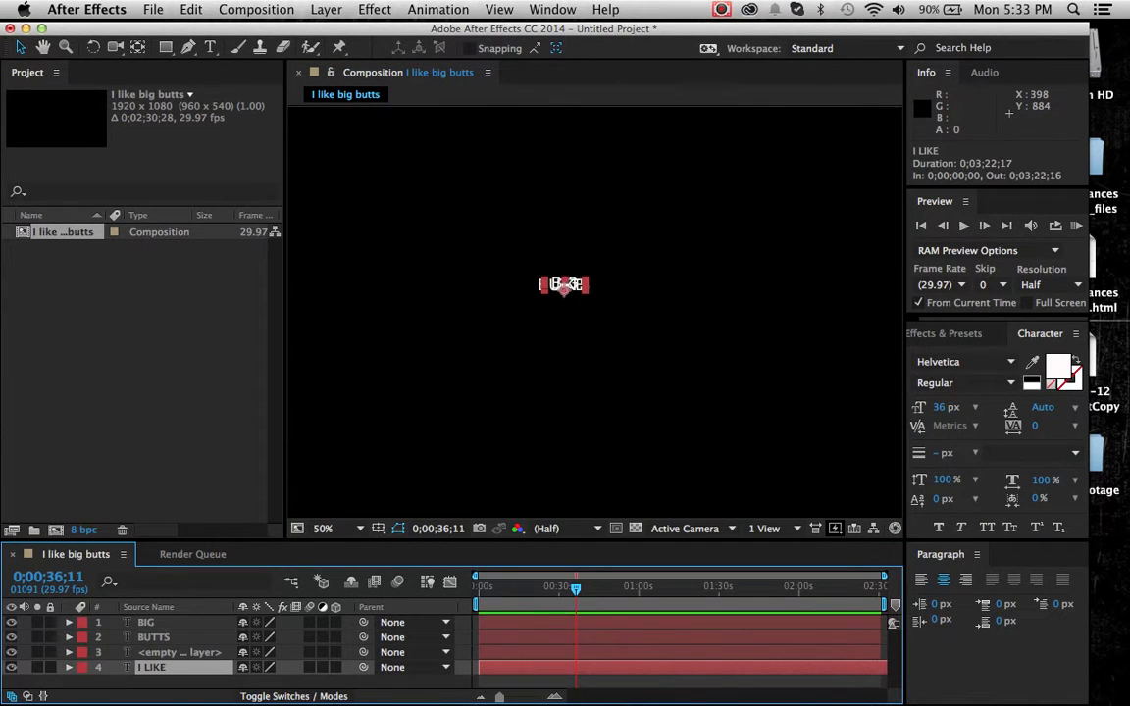
pyautogui.click(166, 683)
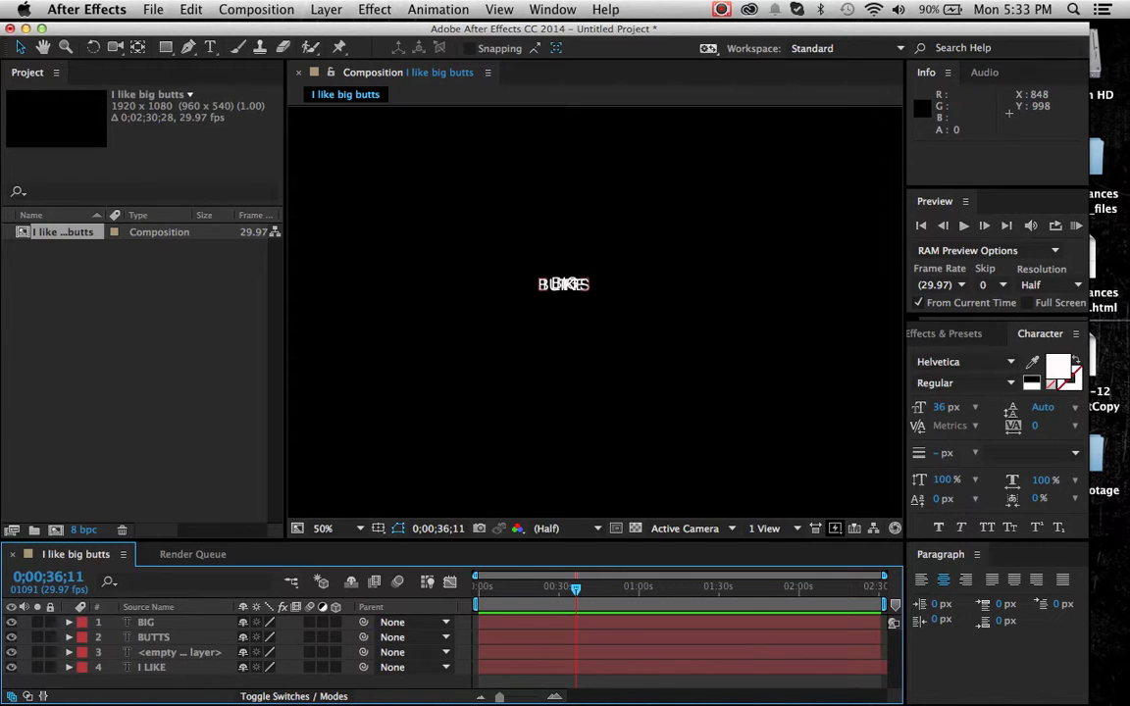
pyautogui.click(146, 623)
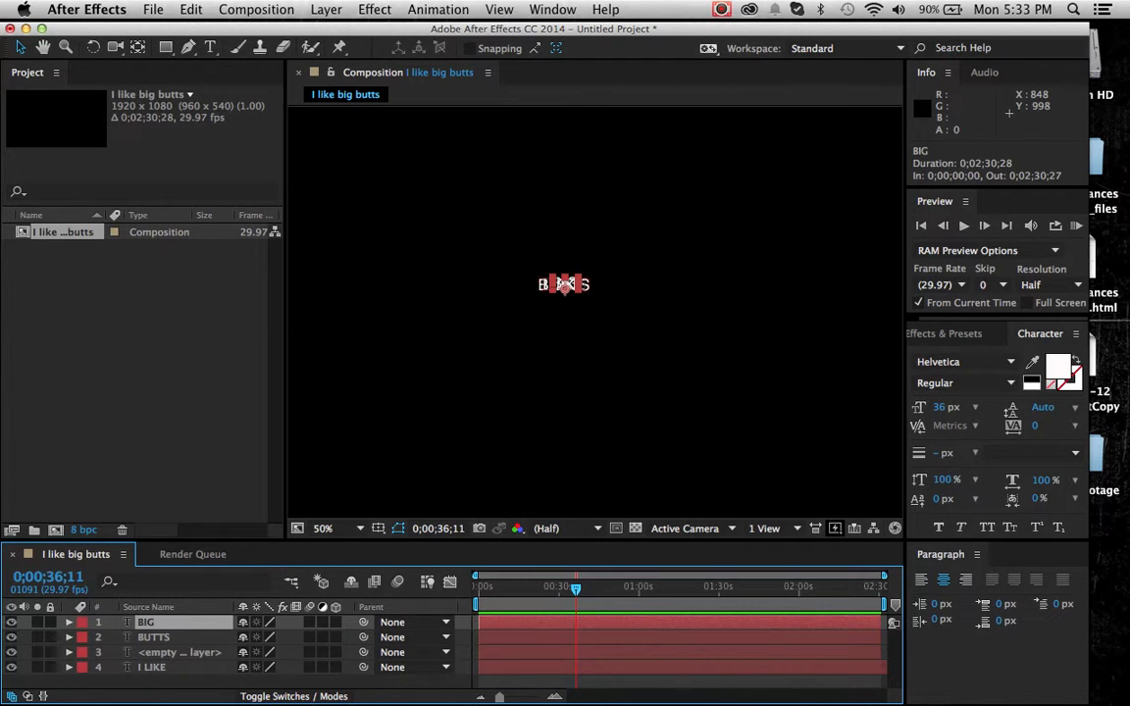
pyautogui.press('super+a')
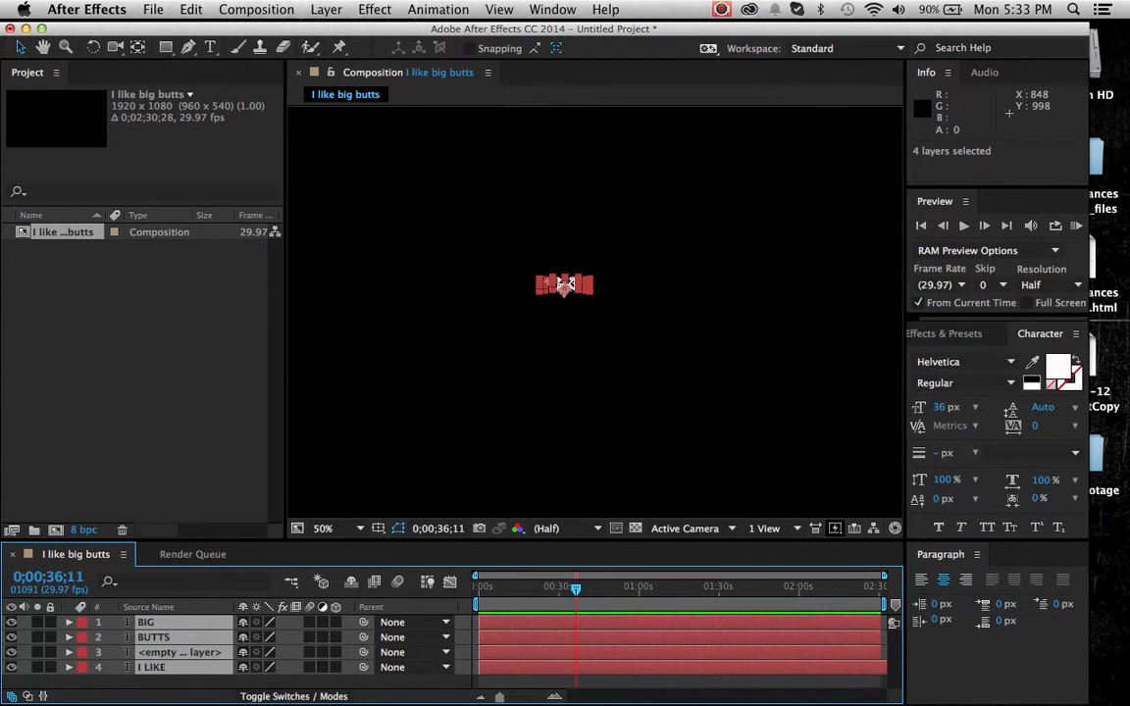
pyautogui.press('super+grave')
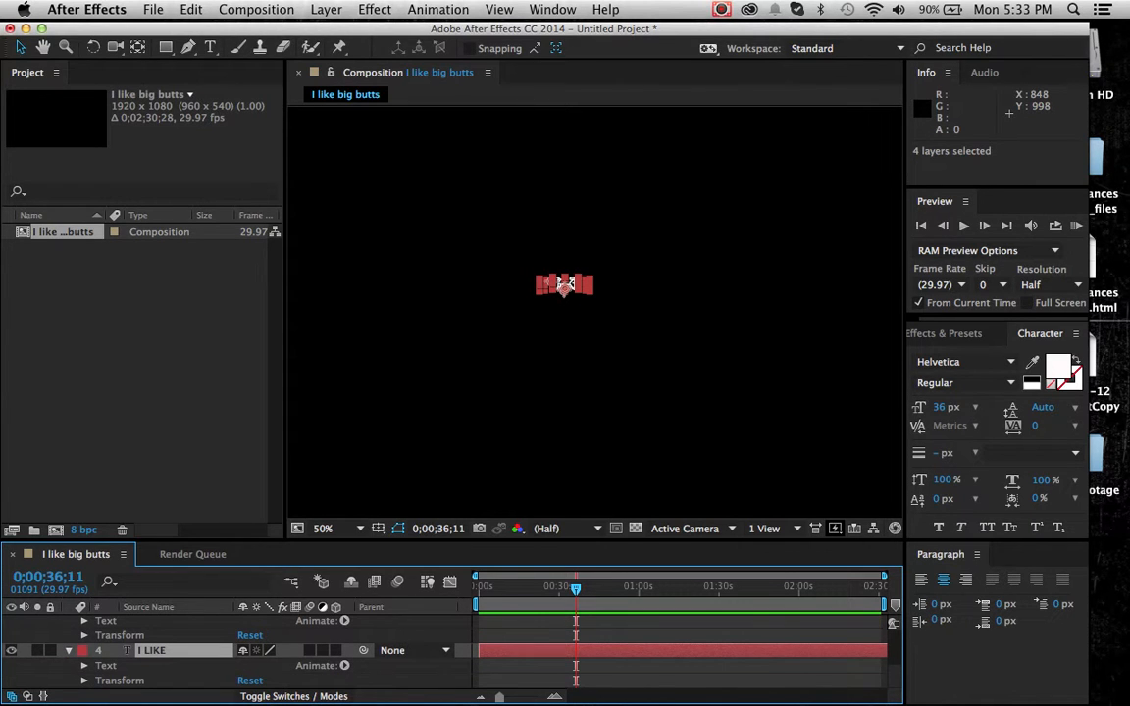
pyautogui.scroll(-2, 126, 650)
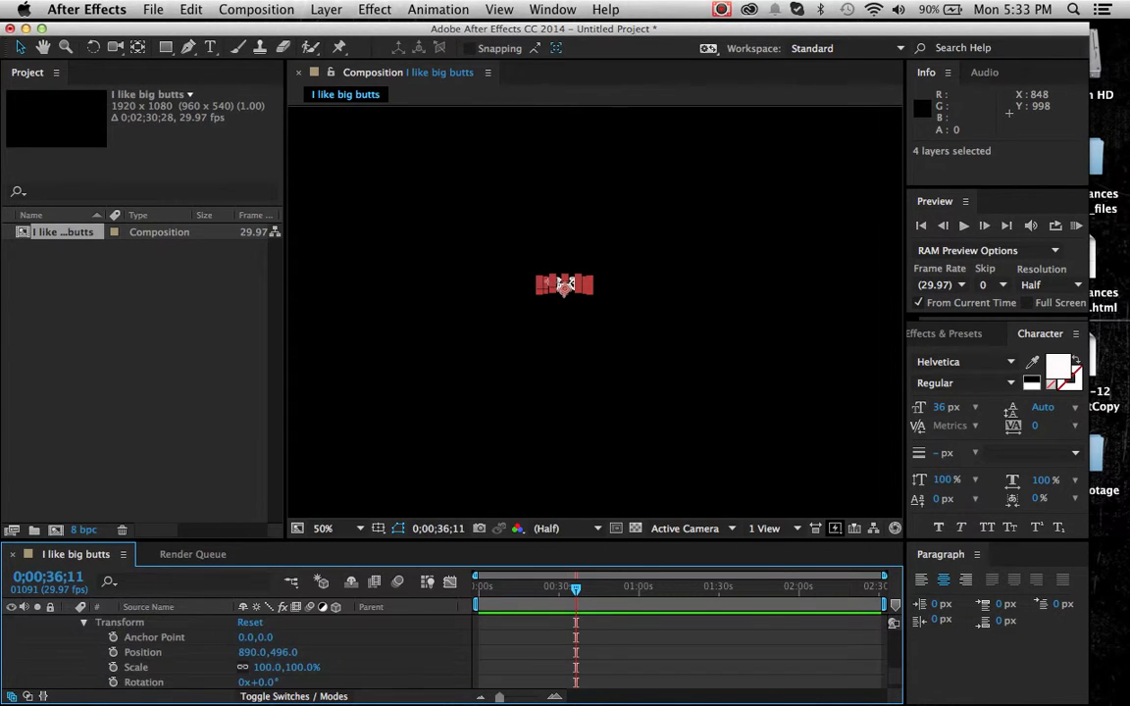
pyautogui.moveTo(270, 668); pyautogui.dragTo(667, 668)
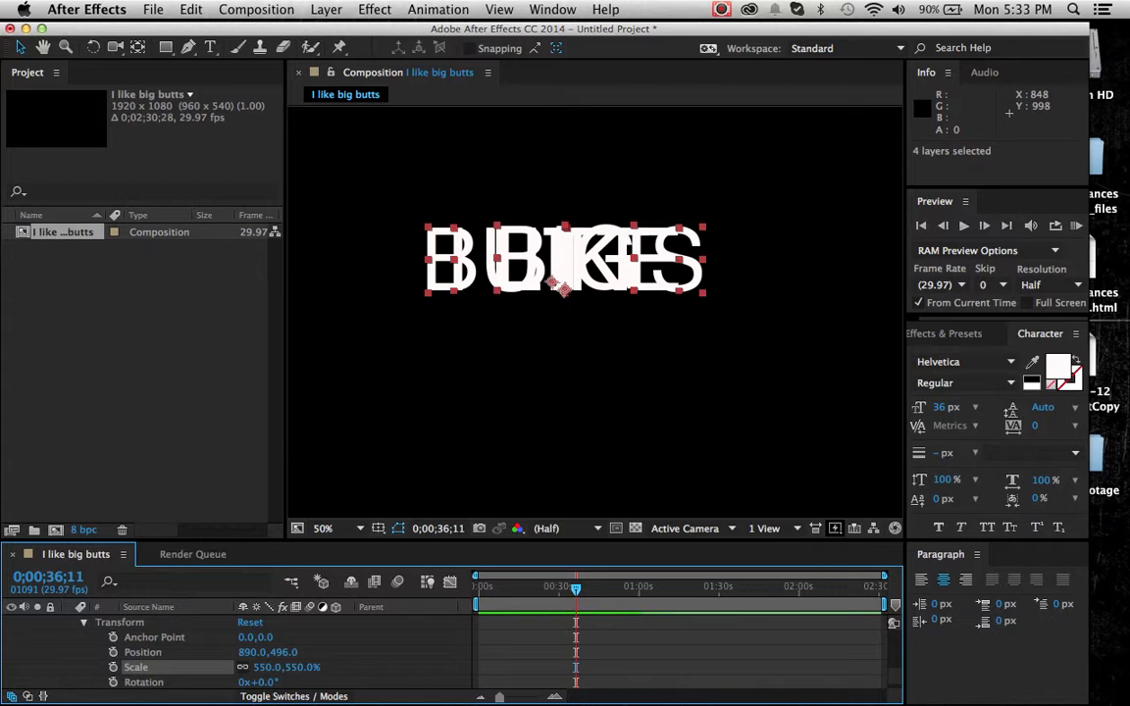
# - Collapse the properties of all text layers in the timeline and deselect the layers
pyautogui.scroll(3, 451, 653)
pyautogui.scroll(4, 451, 652)
pyautogui.scroll(-3, 451, 653)
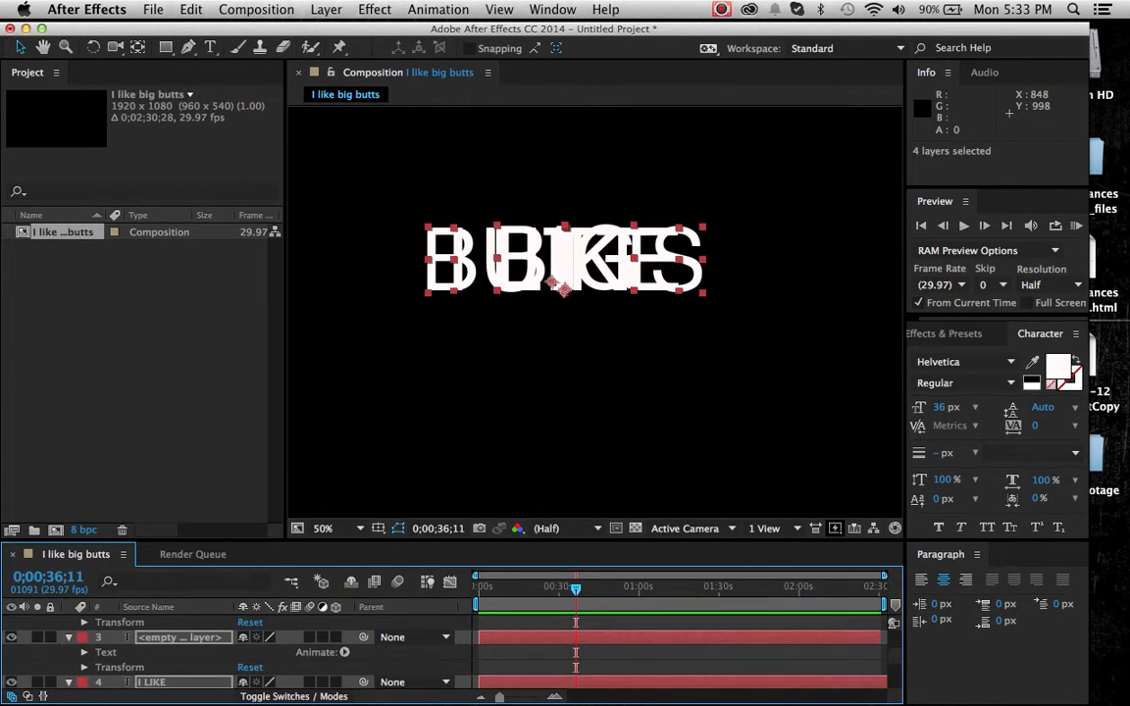
pyautogui.press('u')
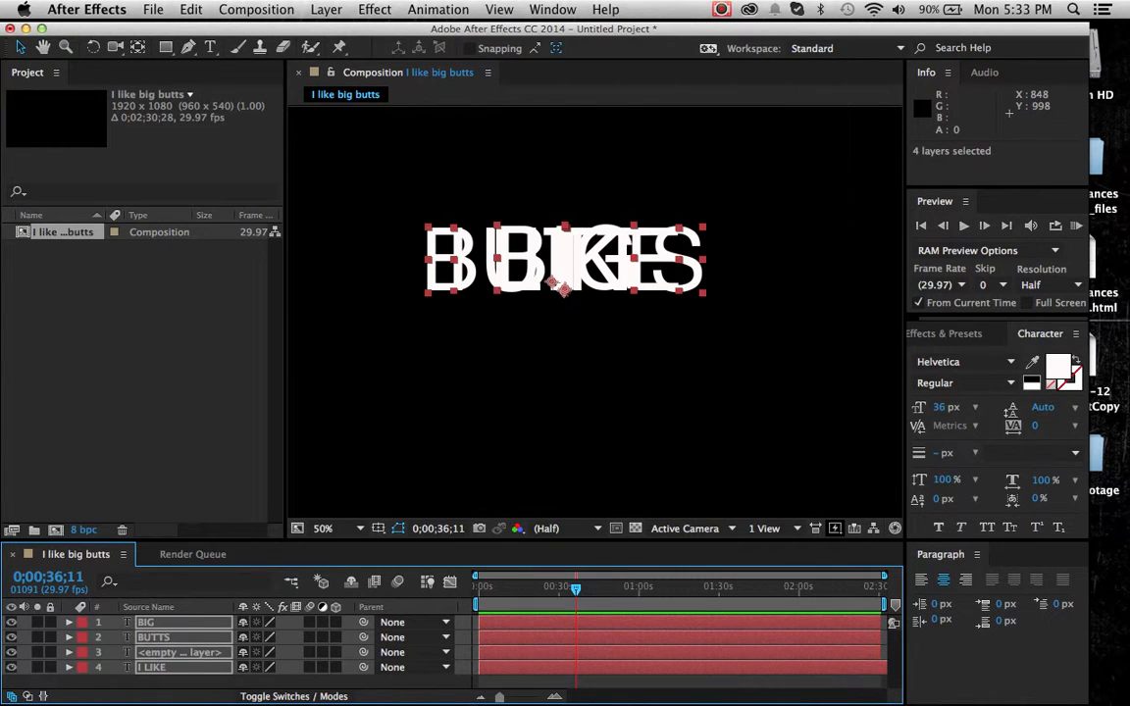
pyautogui.press('F2')
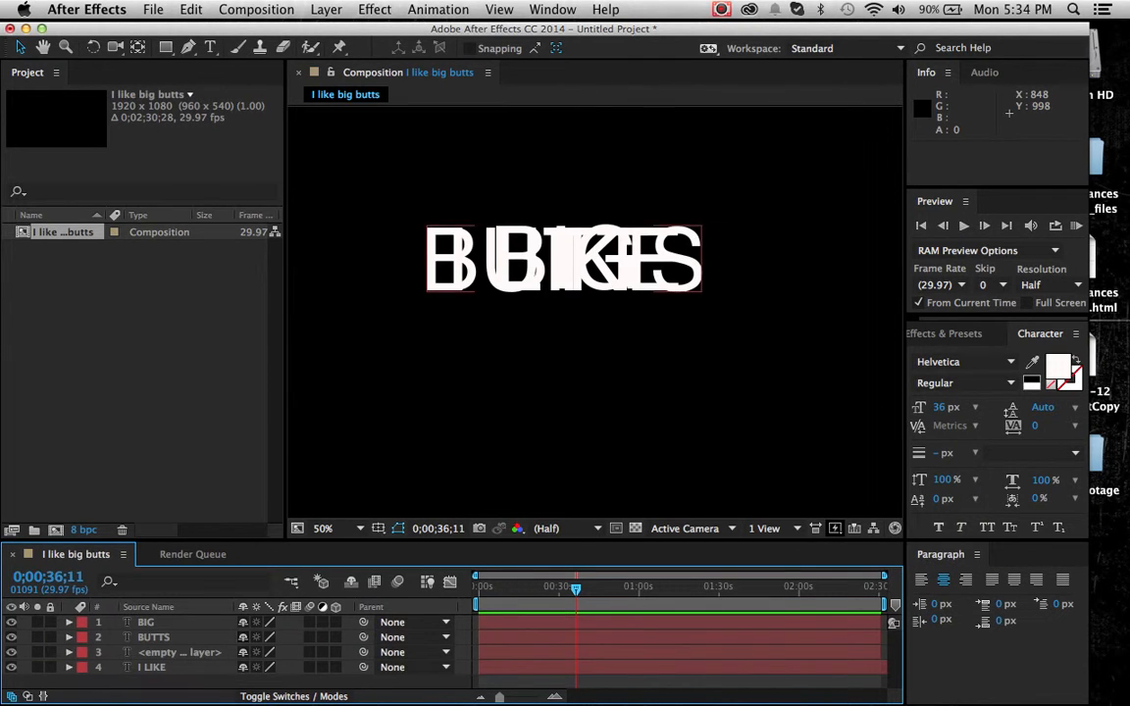
pyautogui.click(554, 260)
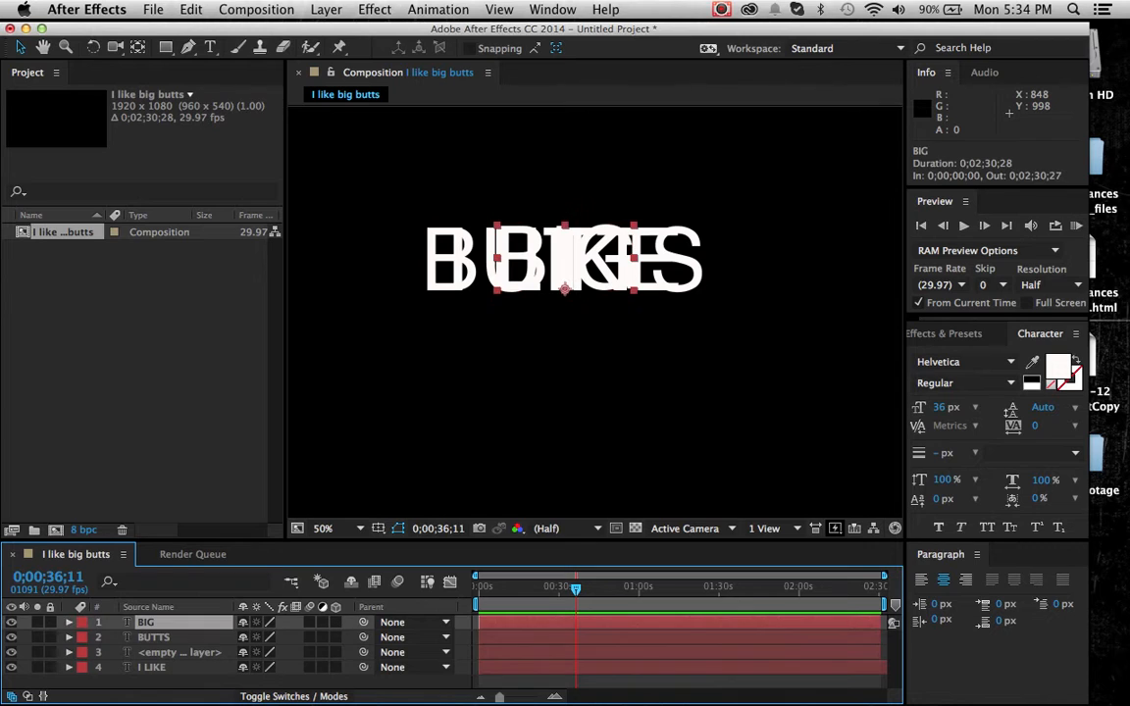
pyautogui.moveTo(25, 623)
pyautogui.mouseDown()
pyautogui.moveTo(27, 640)
pyautogui.moveTo(27, 628)
pyautogui.mouseUp()
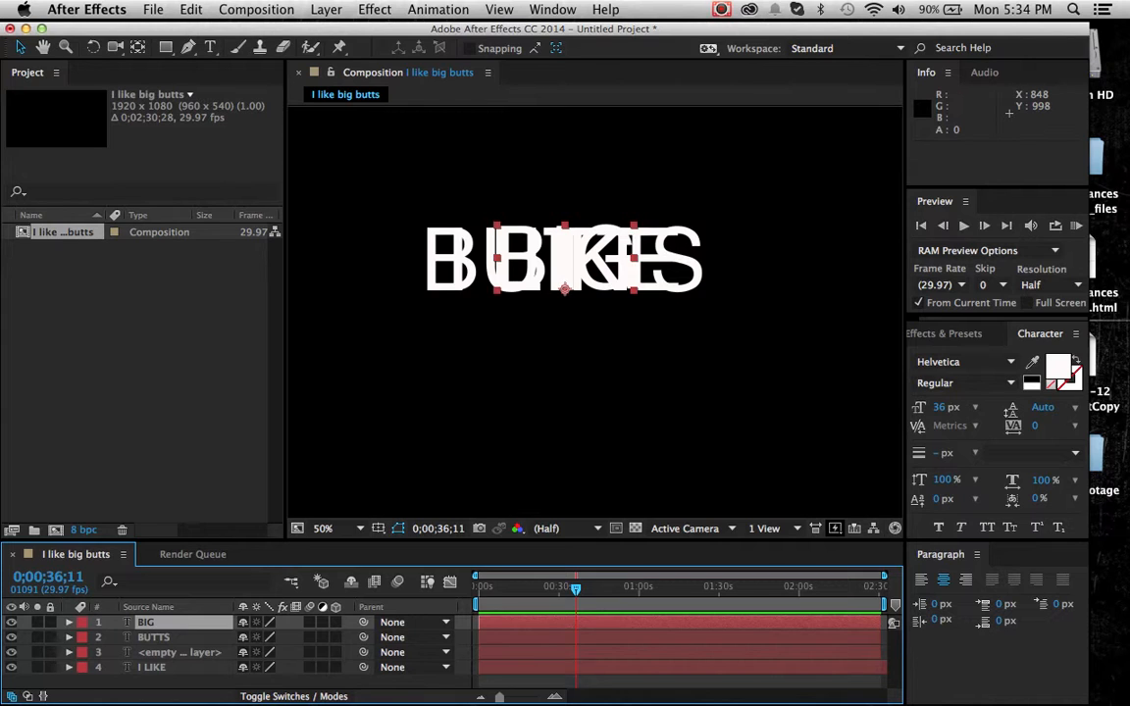
# - Expand the "I LIKE" layer's Transform properties, go to 0;00;00;00 and nudge its text up to 890, 494
pyautogui.click(152, 667)
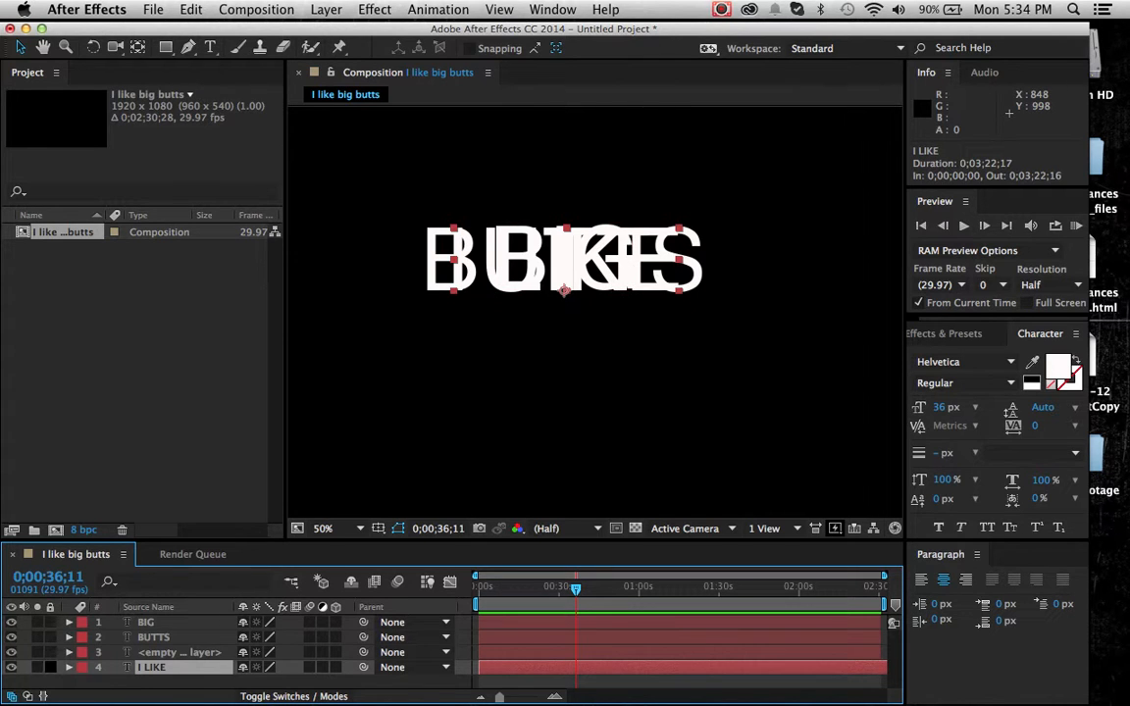
pyautogui.click(69, 667)
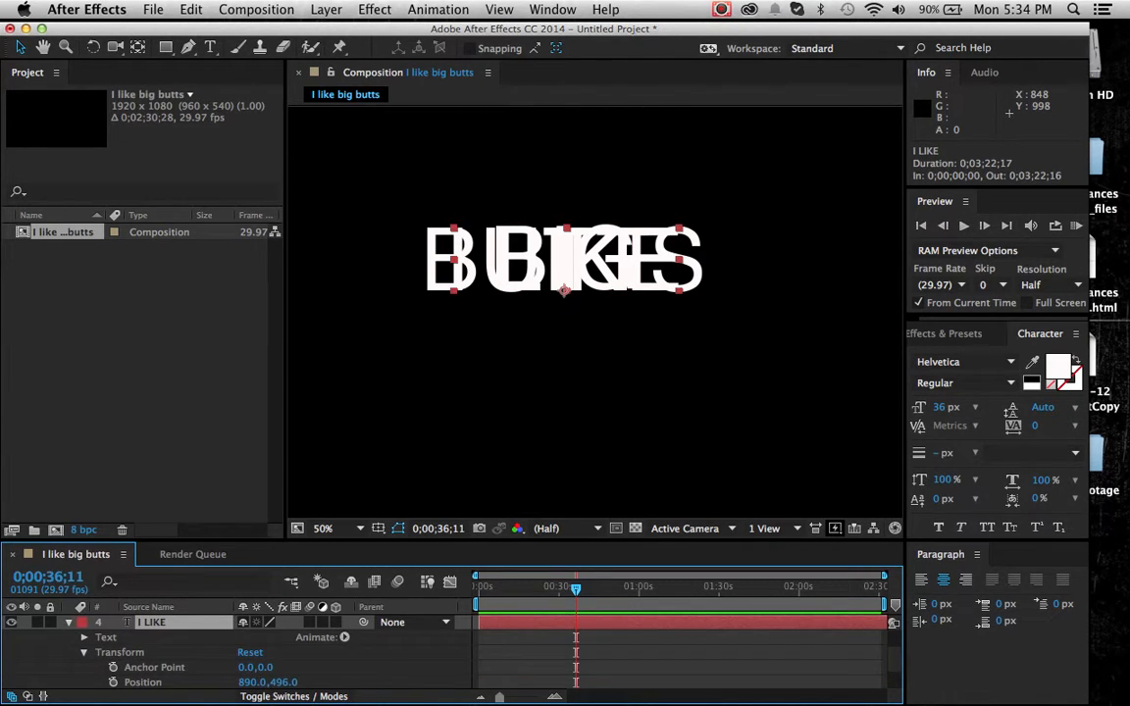
pyautogui.press('Home')
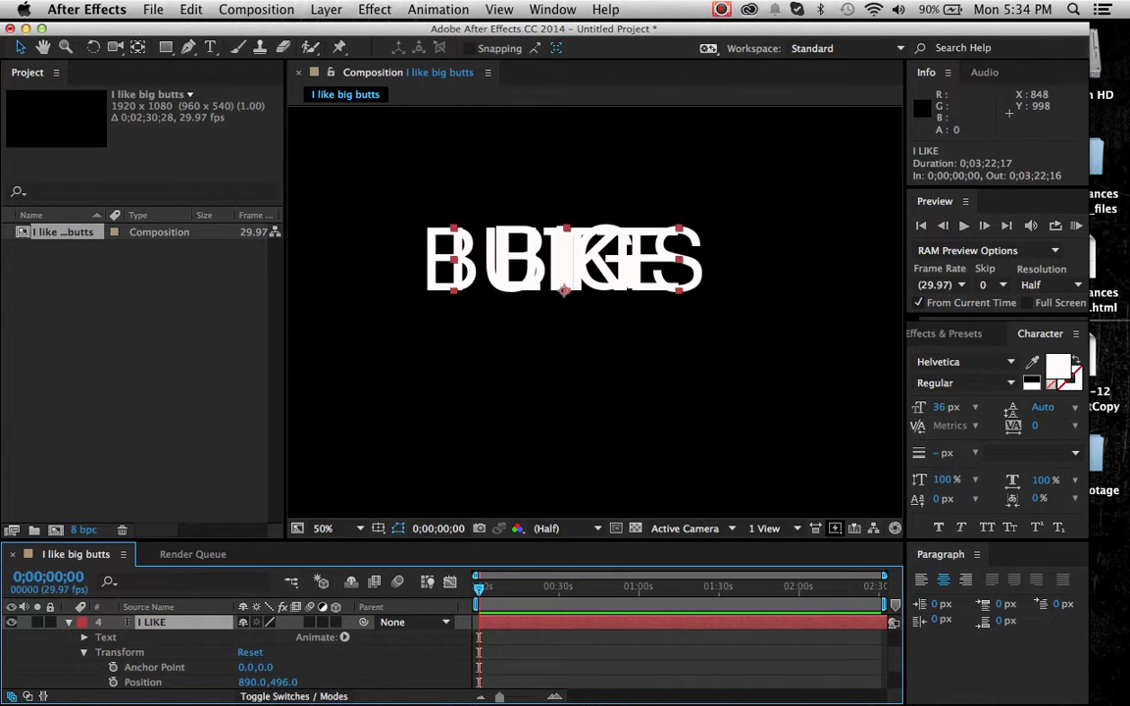
pyautogui.scroll(-3, 235, 653)
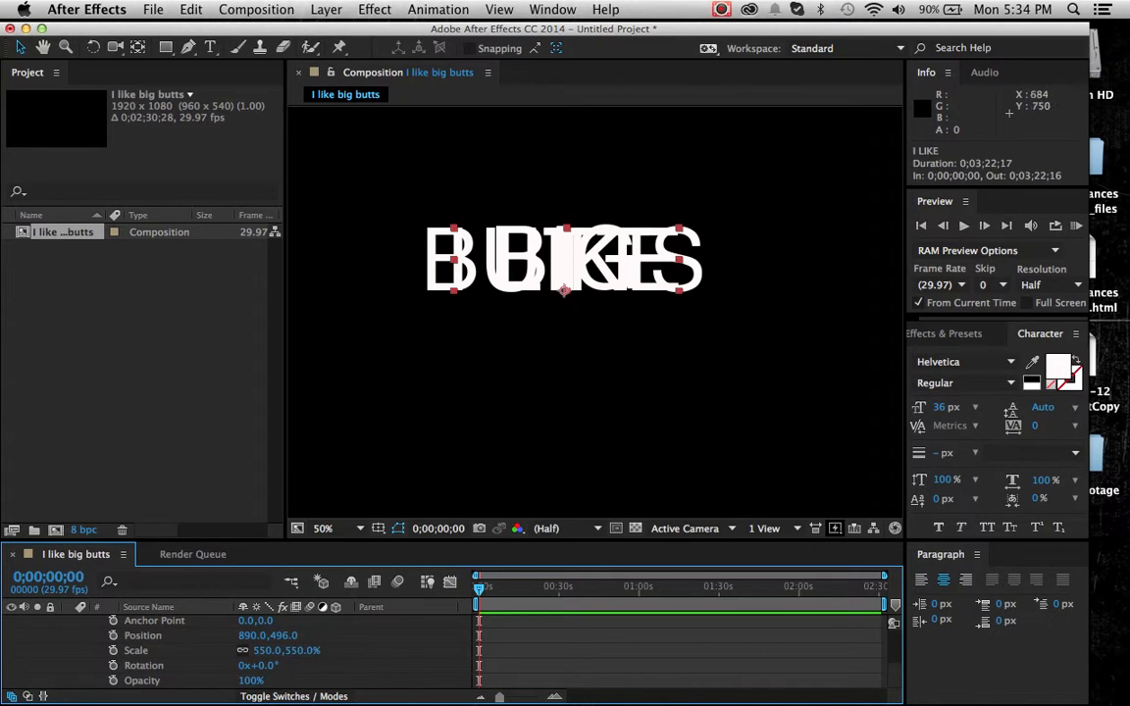
pyautogui.moveTo(564, 261); pyautogui.dragTo(564, 290)
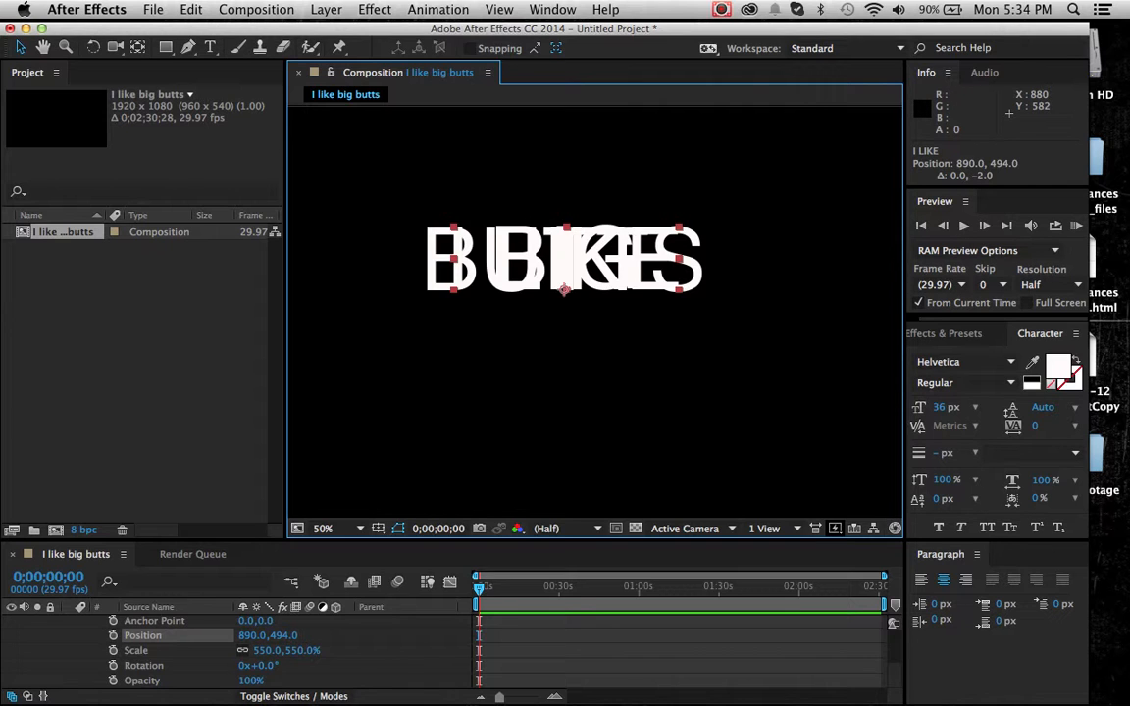
# - Keyframe the "I LIKE" layer's Position at 0;00;00;00, move its text down to about 892, 760 at 0;00;09;08, and collapse the layer
pyautogui.rightClick(147, 636)
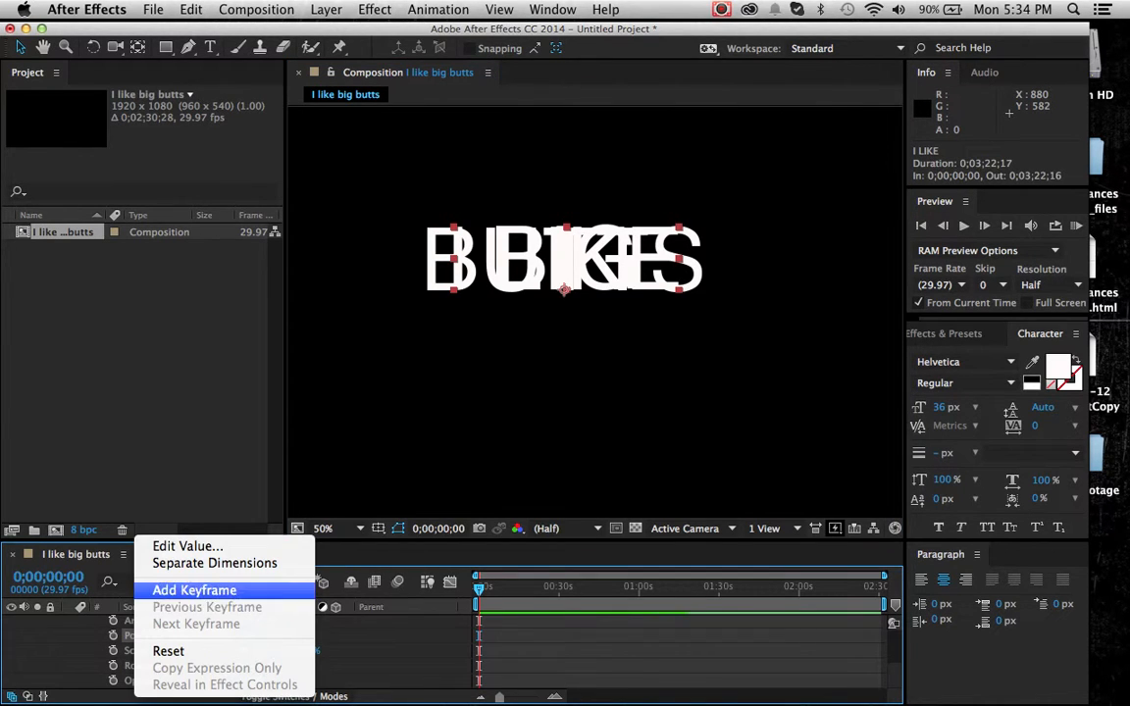
pyautogui.click(186, 588)
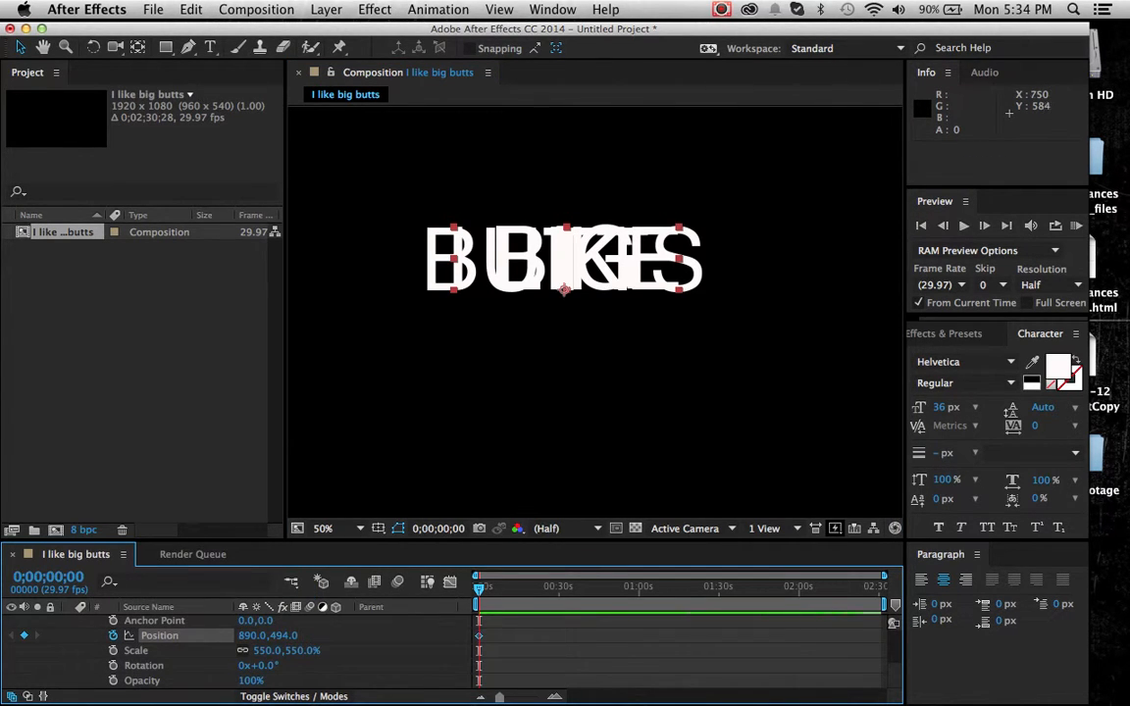
pyautogui.moveTo(479, 590); pyautogui.dragTo(503, 590)
pyautogui.moveTo(549, 273); pyautogui.dragTo(551, 390)
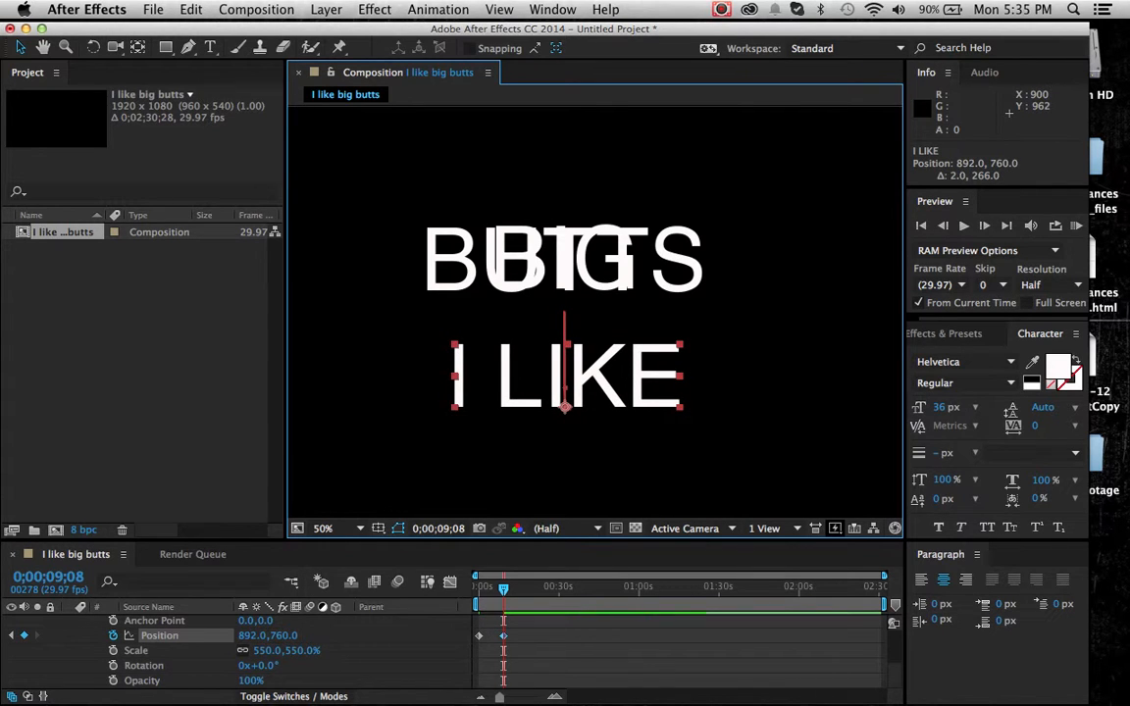
pyautogui.scroll(5, 196, 648)
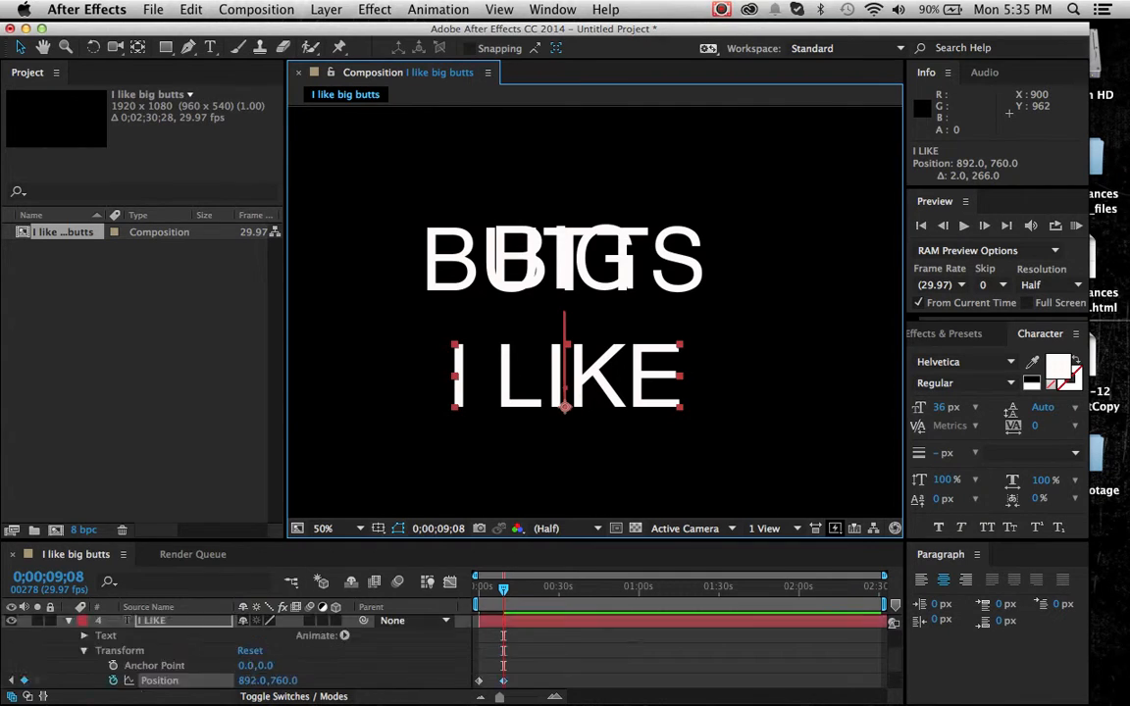
pyautogui.click(69, 668)
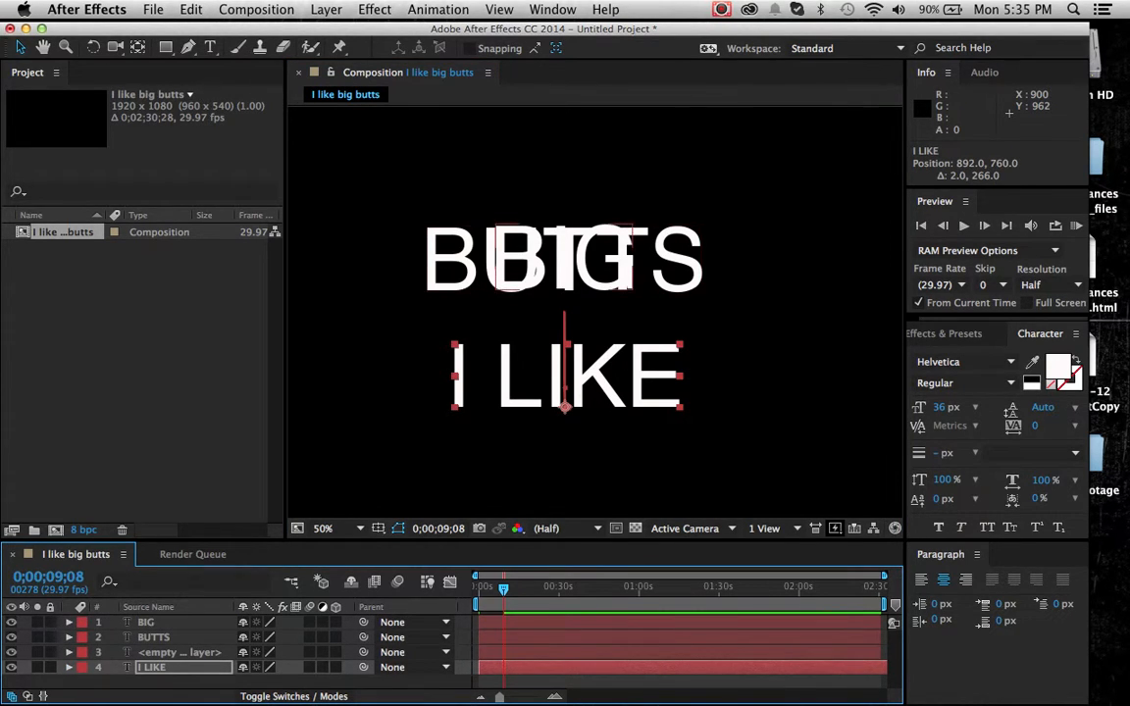
# - Expand the "BIG" layer's Transform properties and shift its text horizontally to about 878, 492
pyautogui.click(69, 623)
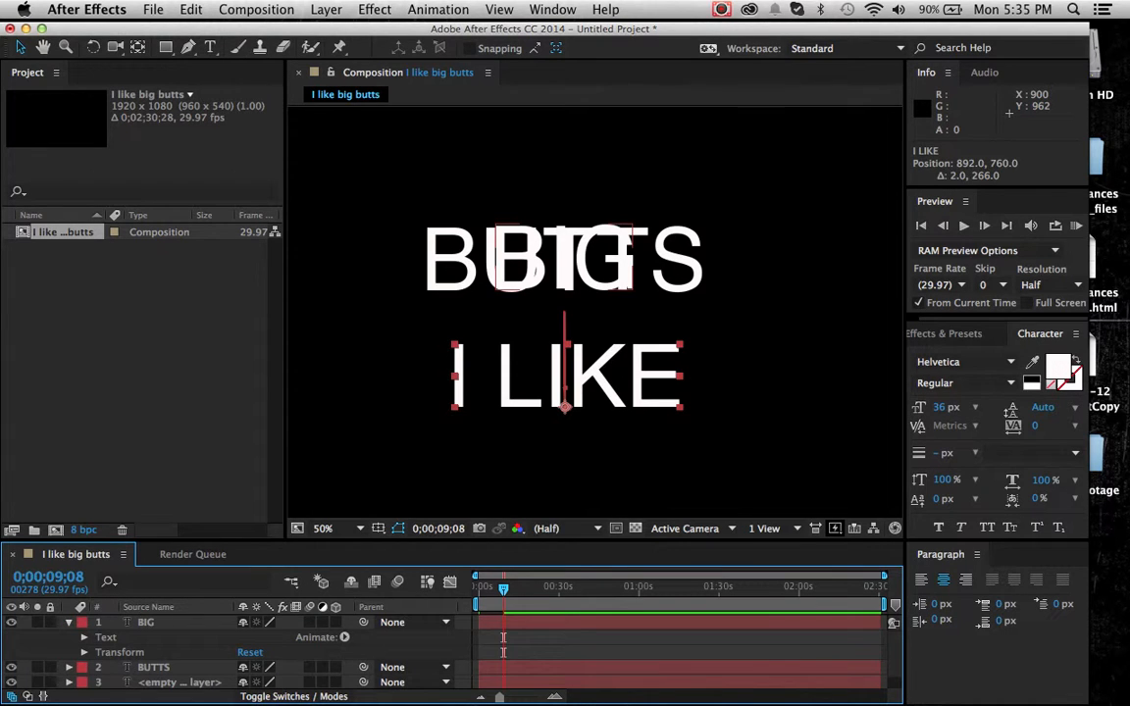
pyautogui.click(84, 652)
pyautogui.scroll(-3, 88, 655)
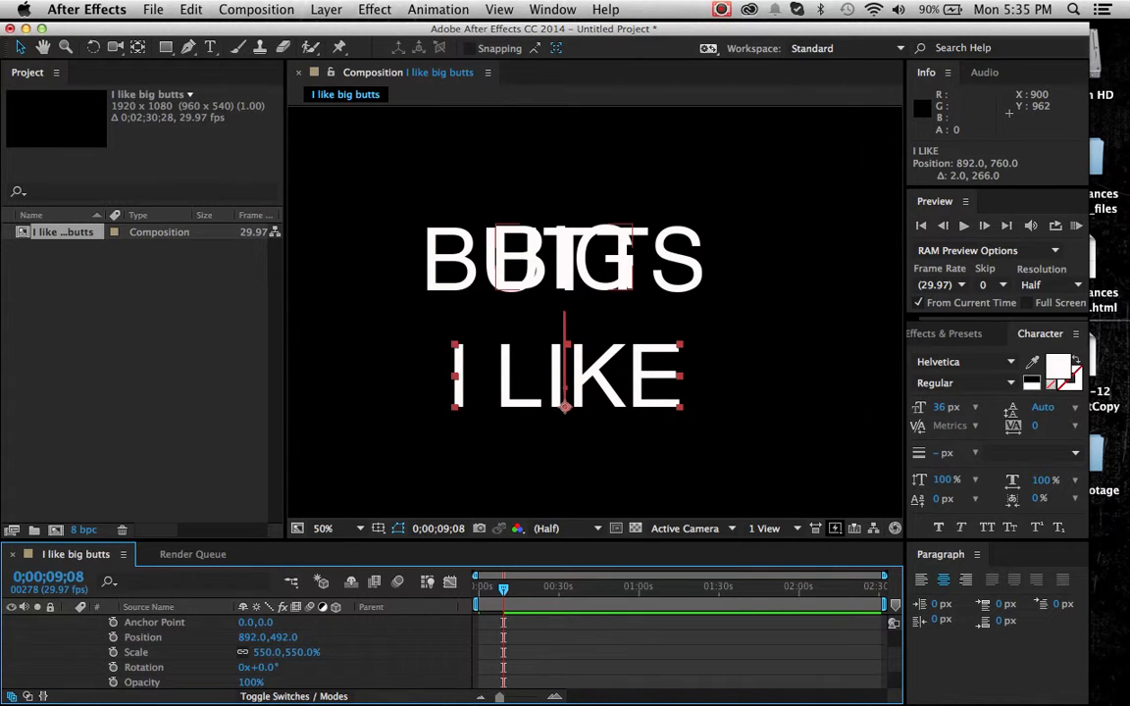
pyautogui.click(143, 637)
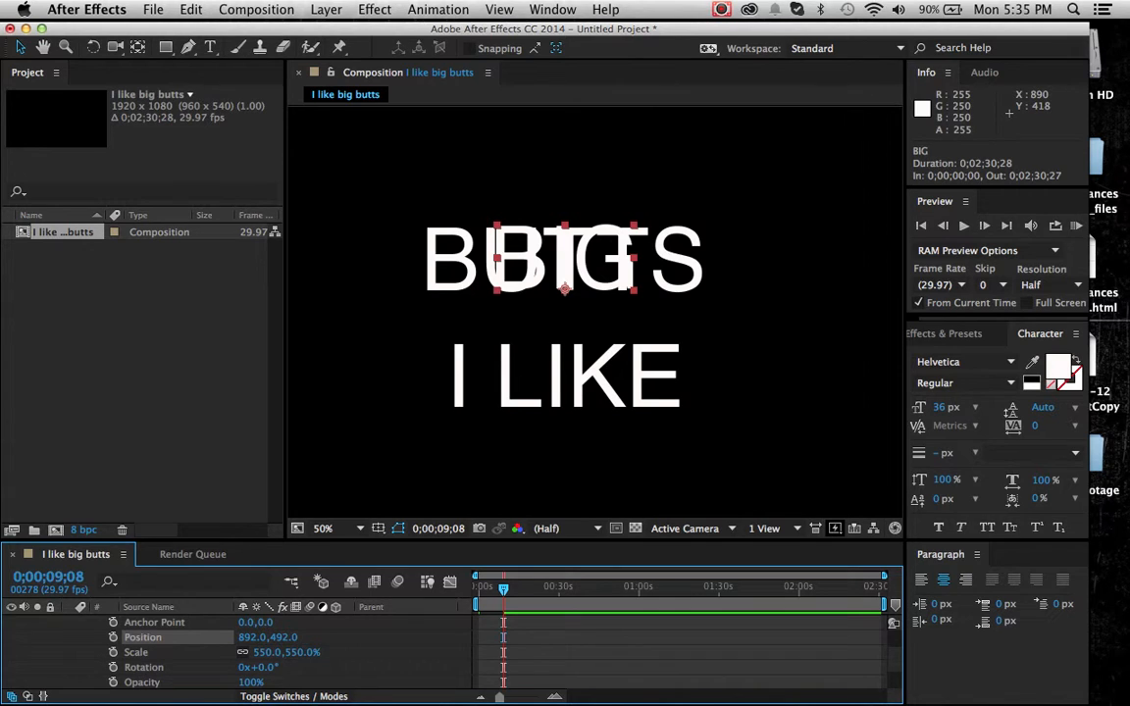
pyautogui.moveTo(563, 255); pyautogui.dragTo(558, 289)
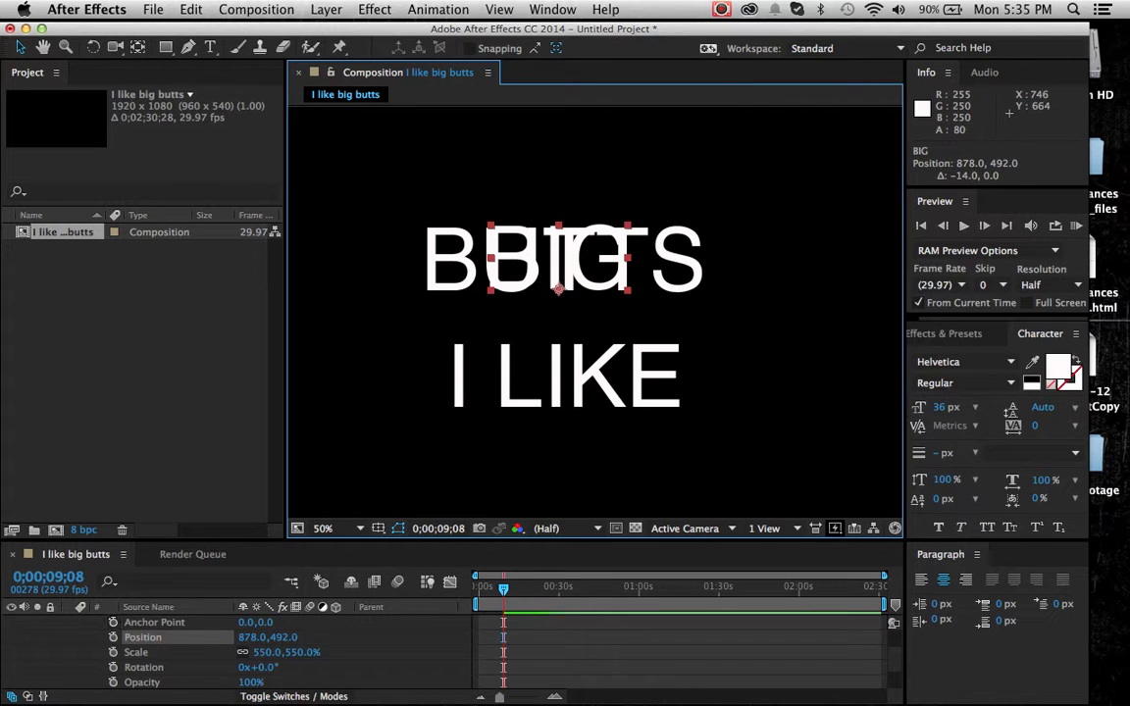
pyautogui.rightClick(142, 637)
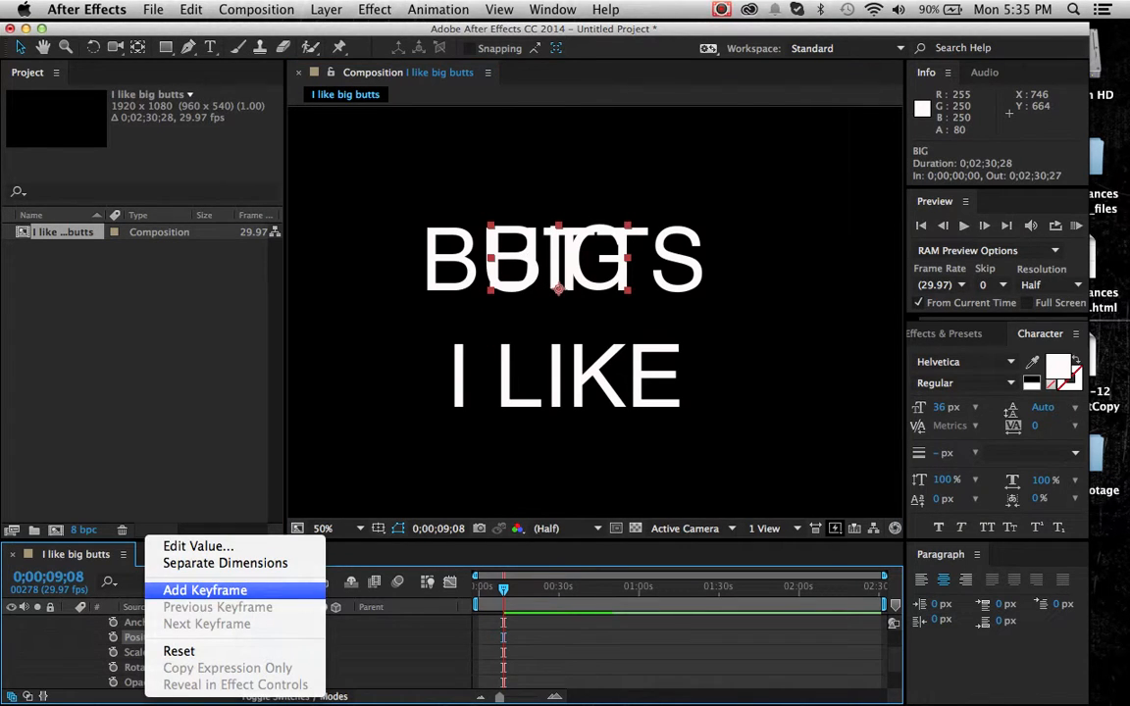
pyautogui.press('Escape')
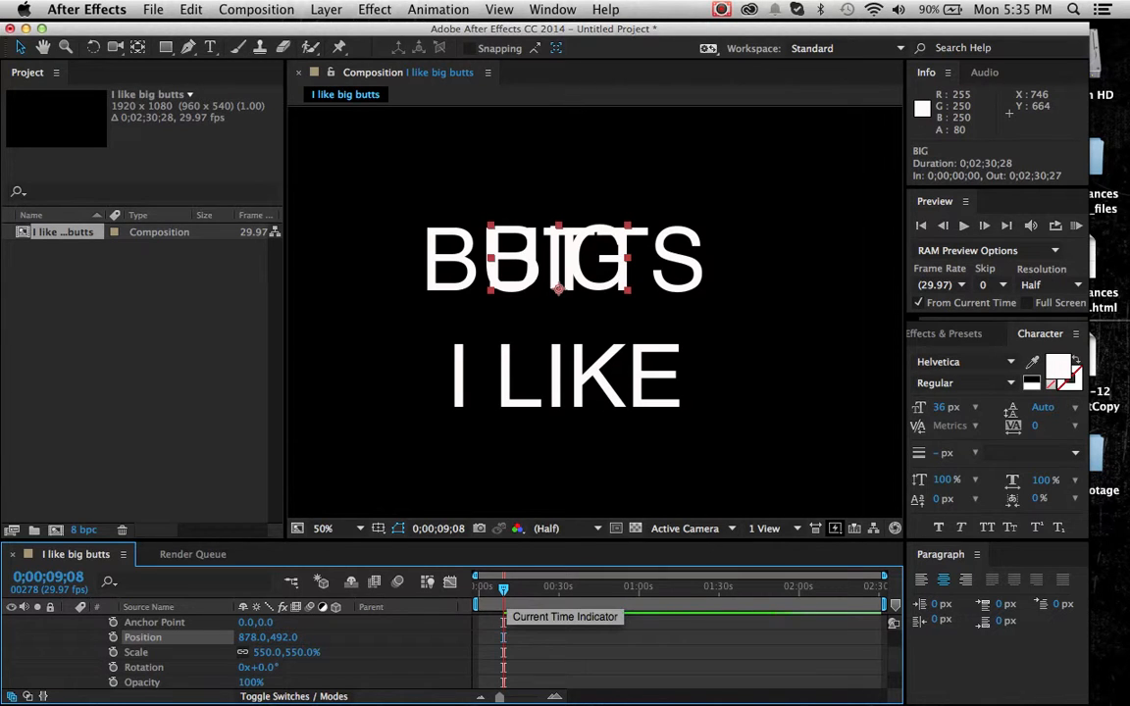
pyautogui.press('Home')
pyautogui.moveTo(479, 589); pyautogui.dragTo(505, 589)
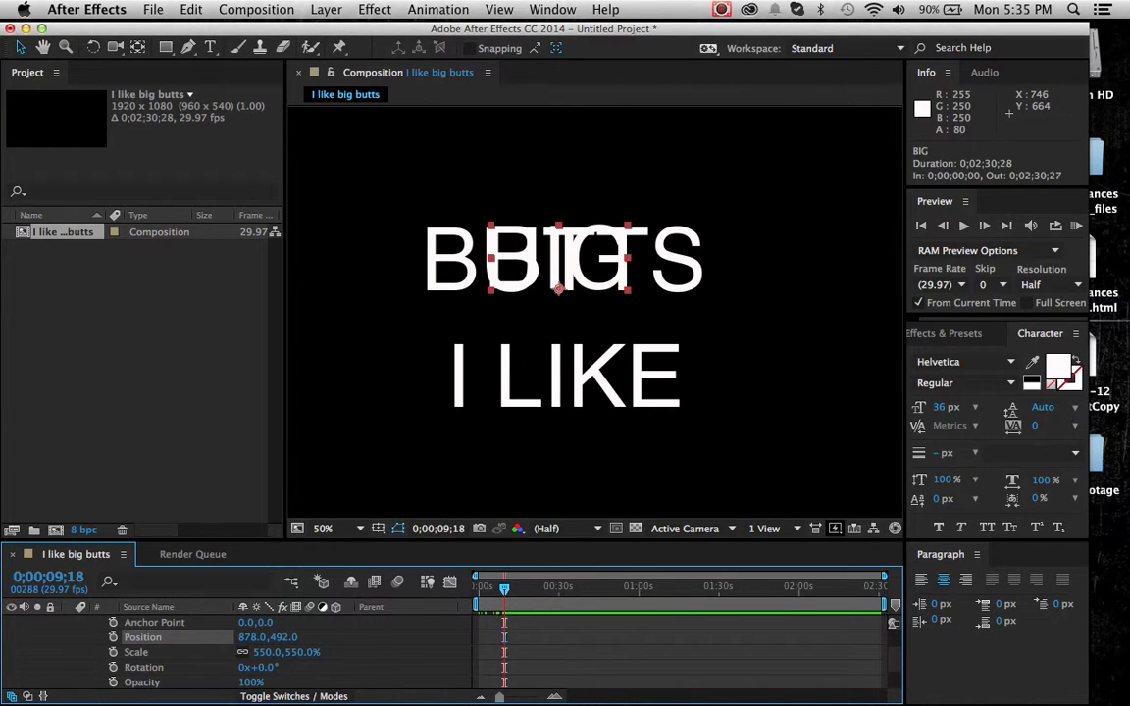
# - Keyframe the "BIG" layer's Position at 0;00;00;00, move its text down to about 876, 946 at 0;00;18;06, and collapse the layer
pyautogui.press('Home')
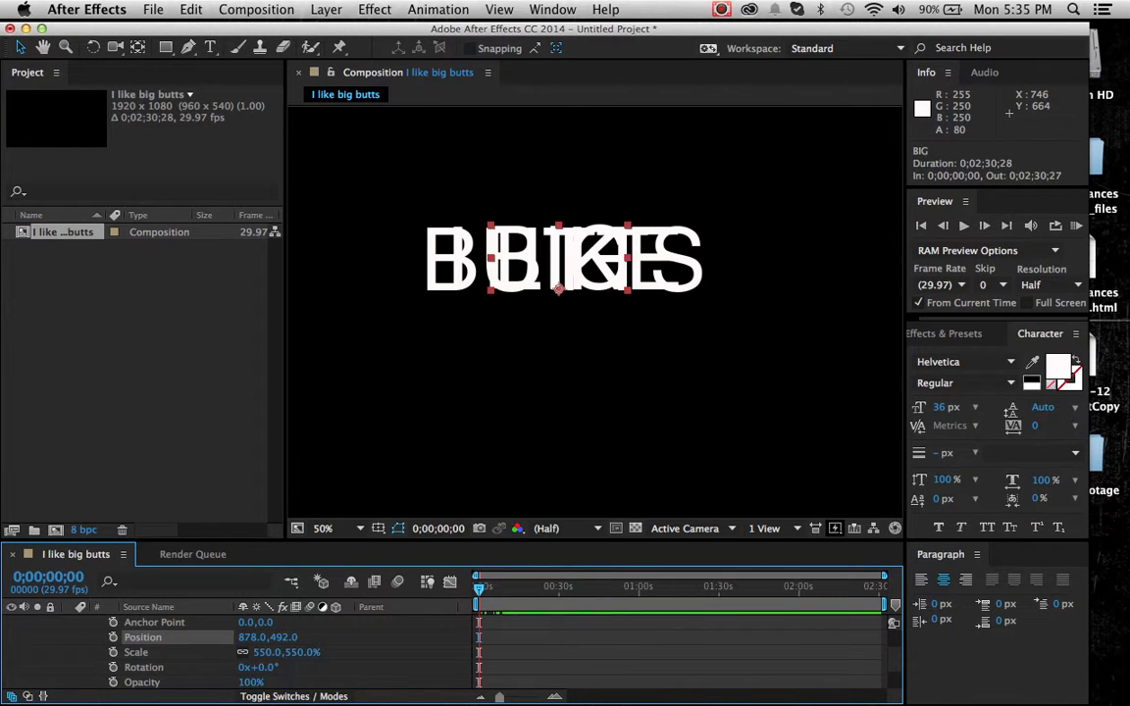
pyautogui.rightClick(155, 637)
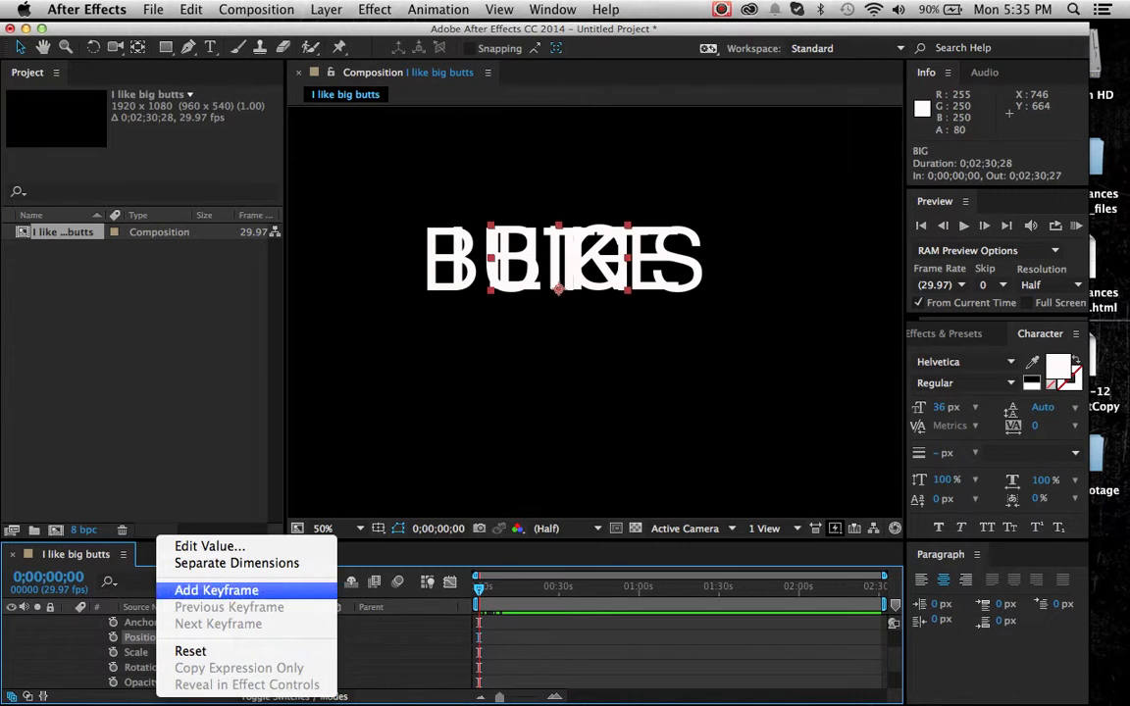
pyautogui.click(215, 590)
pyautogui.moveTo(479, 589); pyautogui.dragTo(527, 590)
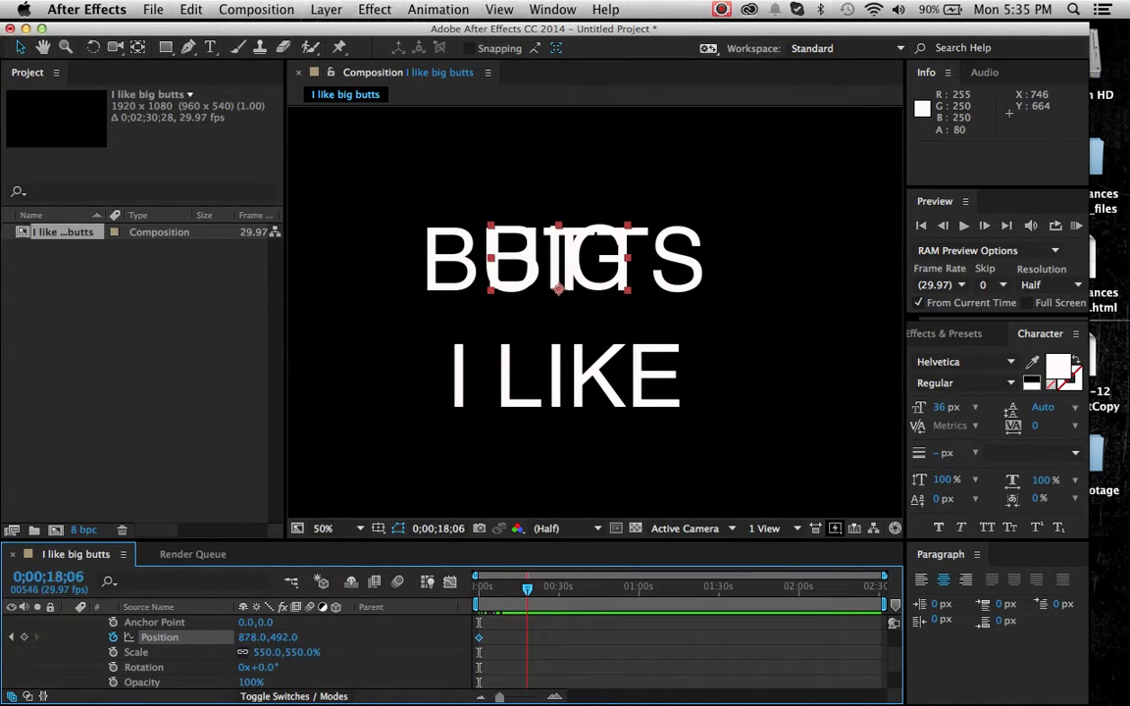
pyautogui.moveTo(553, 264); pyautogui.dragTo(552, 463)
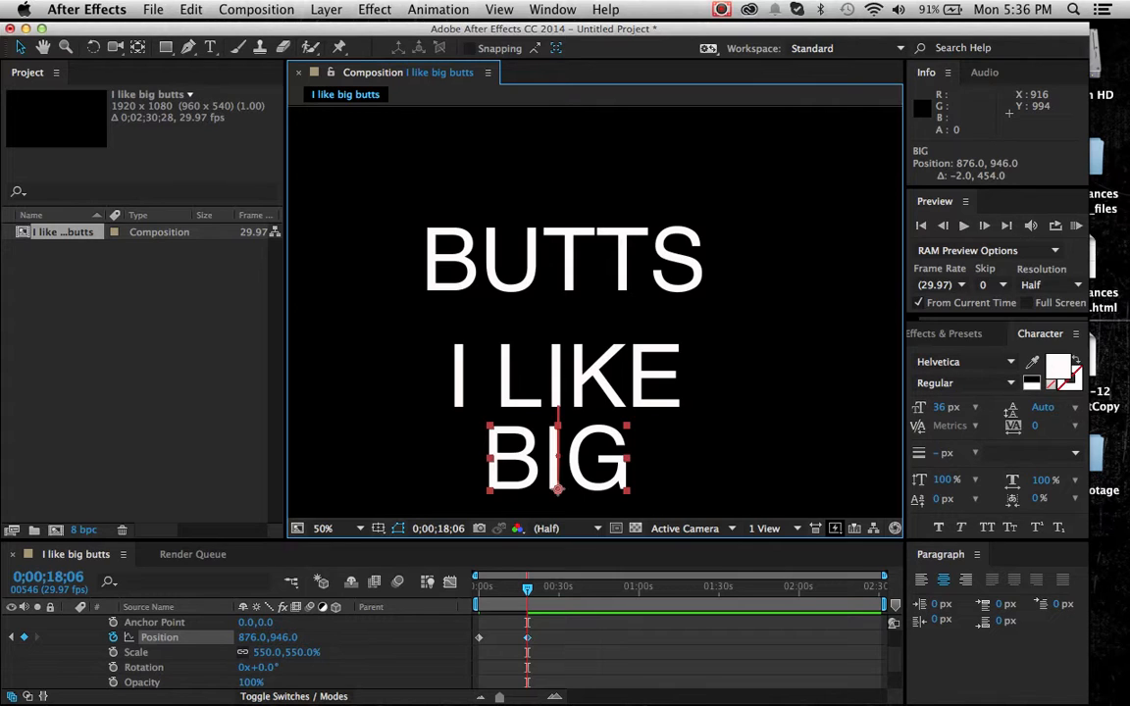
pyautogui.click(210, 47)
pyautogui.scroll(3, 245, 652)
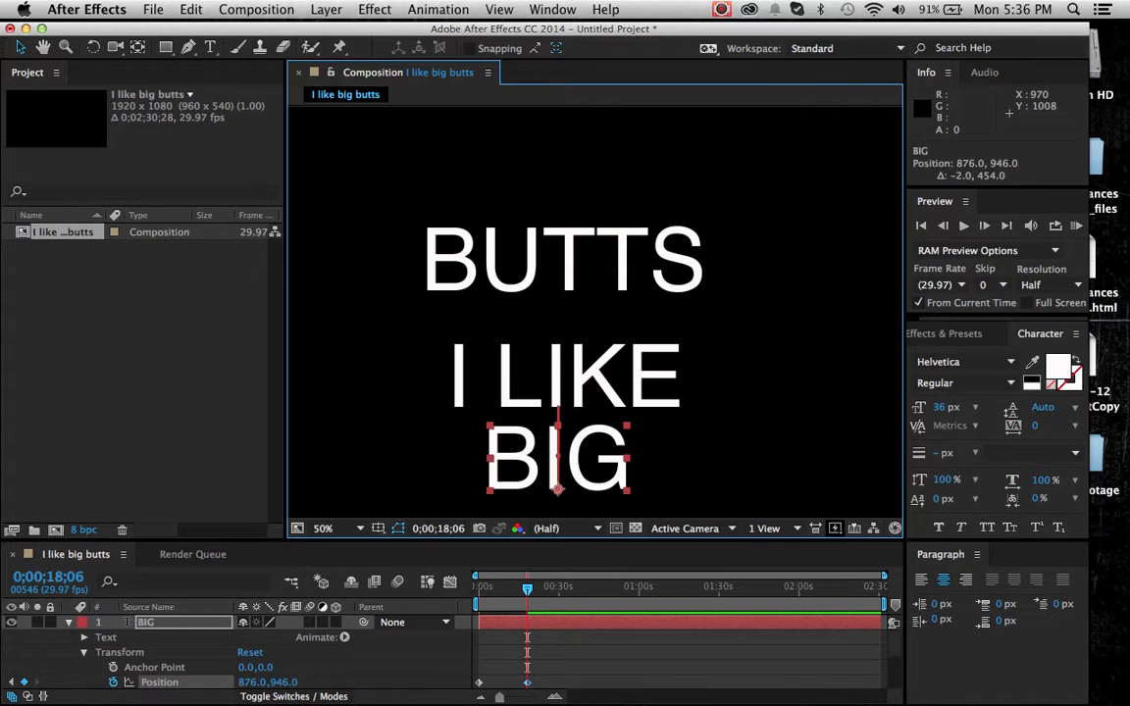
pyautogui.click(69, 623)
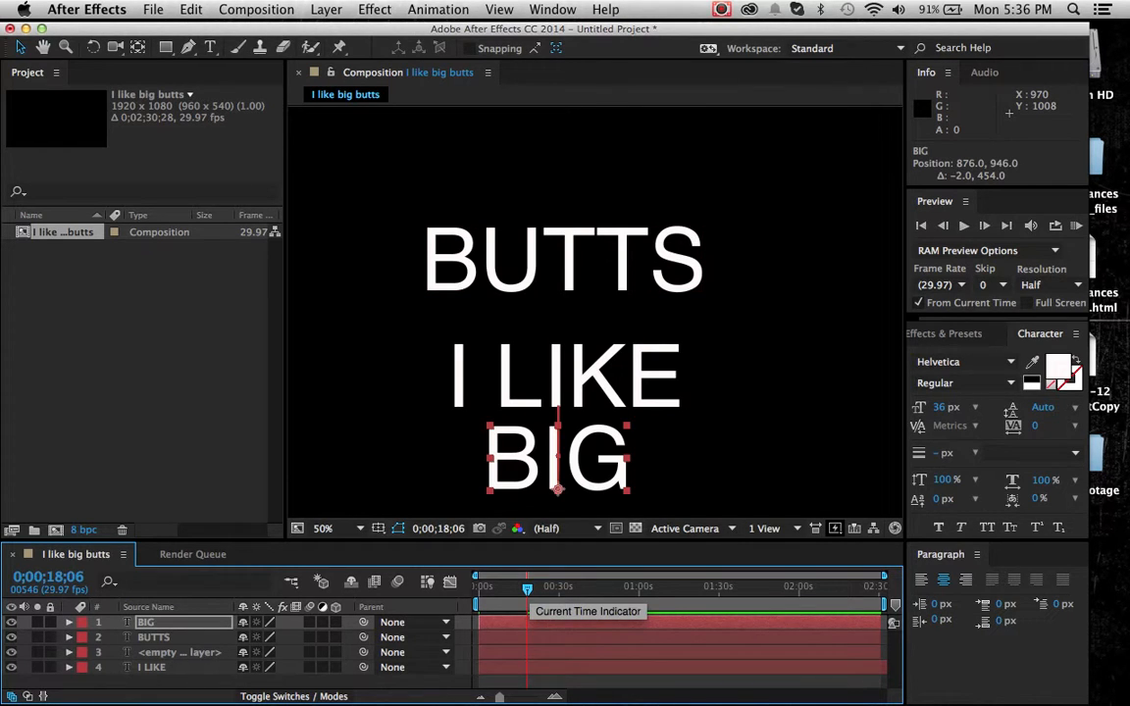
# - Play a RAM preview of the text animation from 0;00;00;00 and stop it
pyautogui.moveTo(526, 589); pyautogui.dragTo(478, 588)
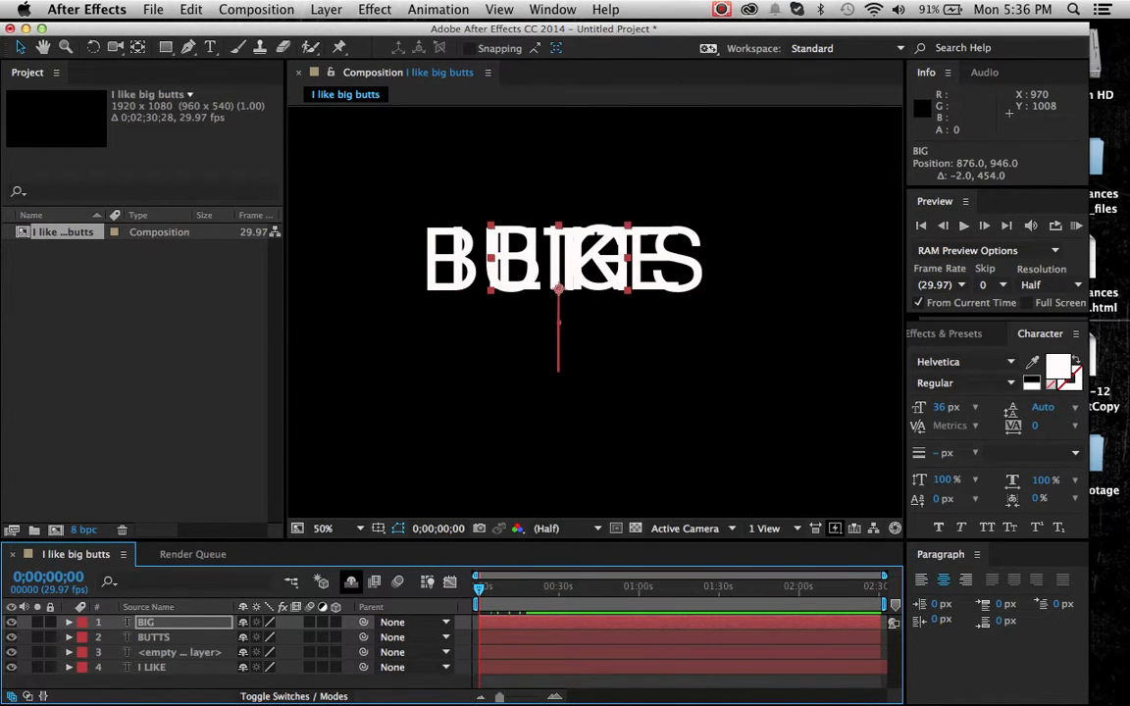
pyautogui.click(1076, 225)
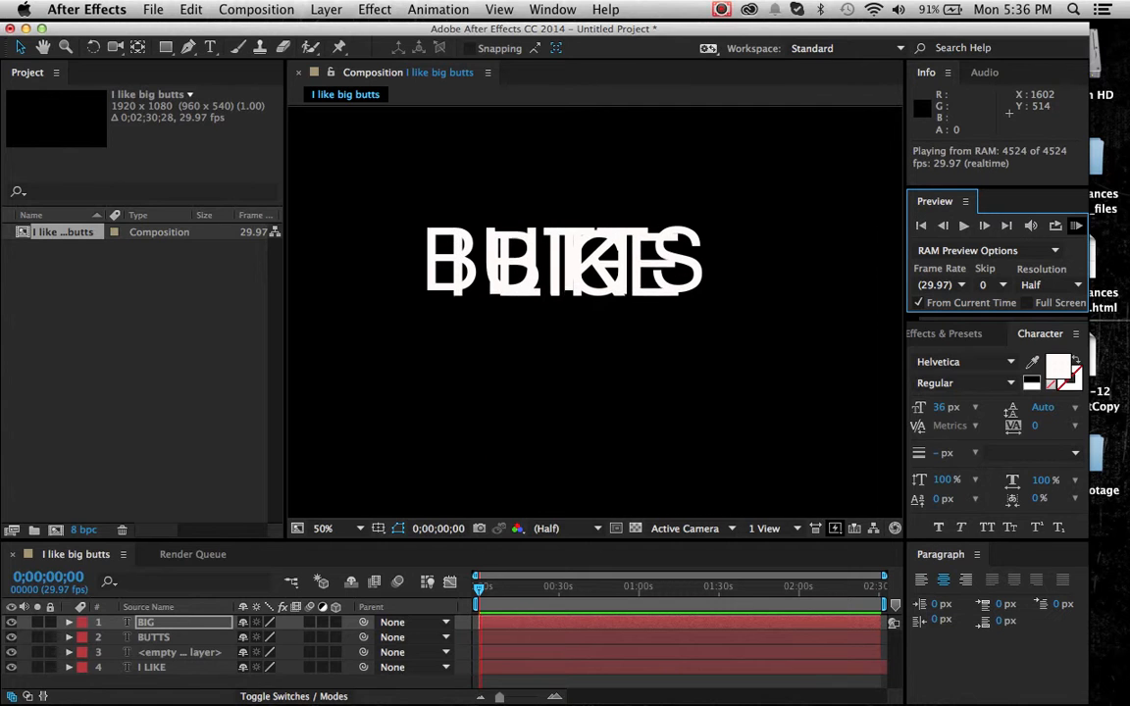
pyautogui.press('space')
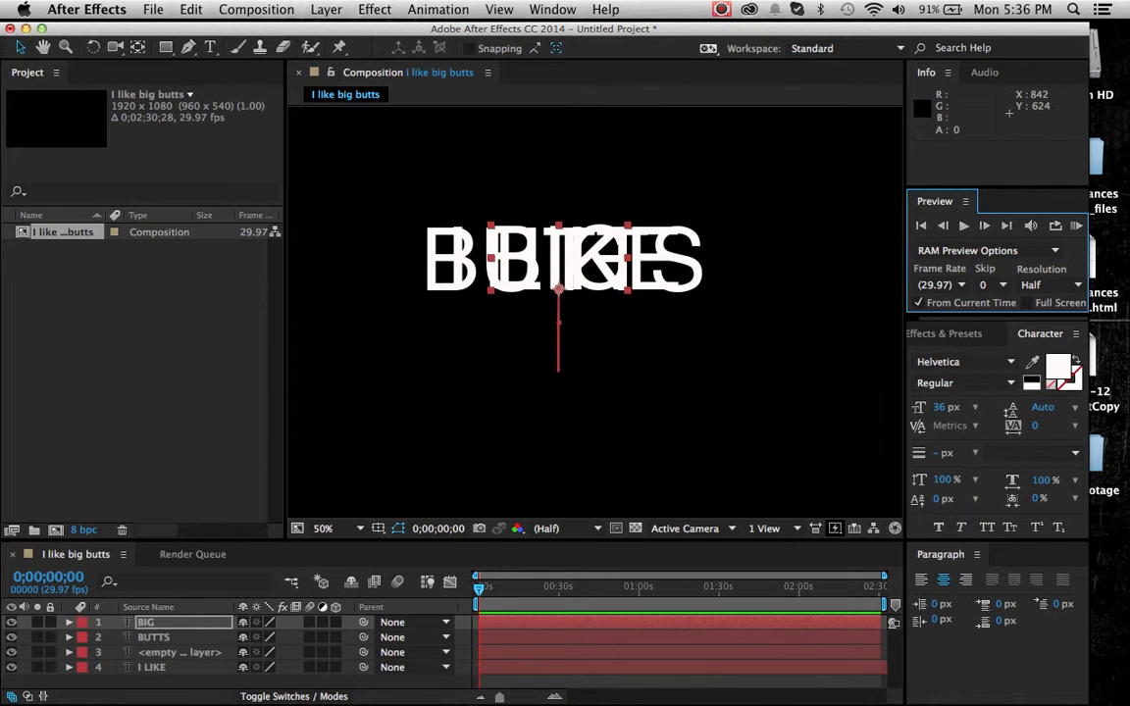
# - Move the "BIG" layer's second Position keyframe to 0;00;01;05, briefly trying it at 0;00;02;00 and undoing that move
pyautogui.moveTo(432, 689)
pyautogui.click(68, 623)
pyautogui.scroll(-1, 245, 652)
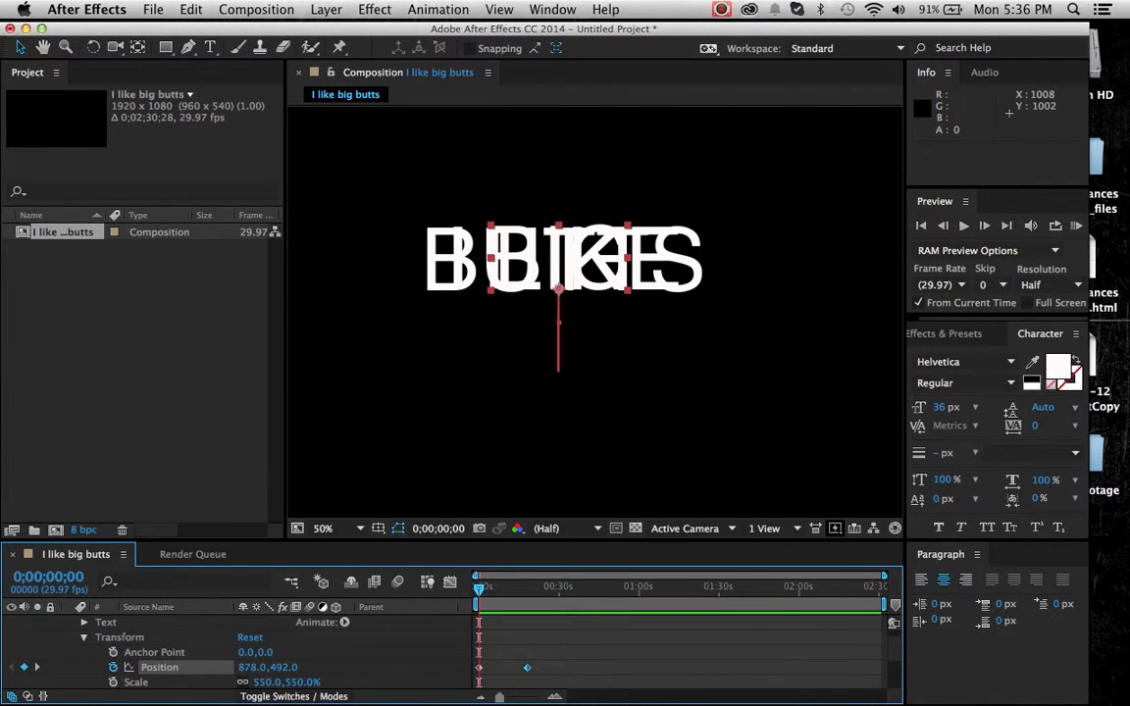
pyautogui.press('=')
pyautogui.press('=')
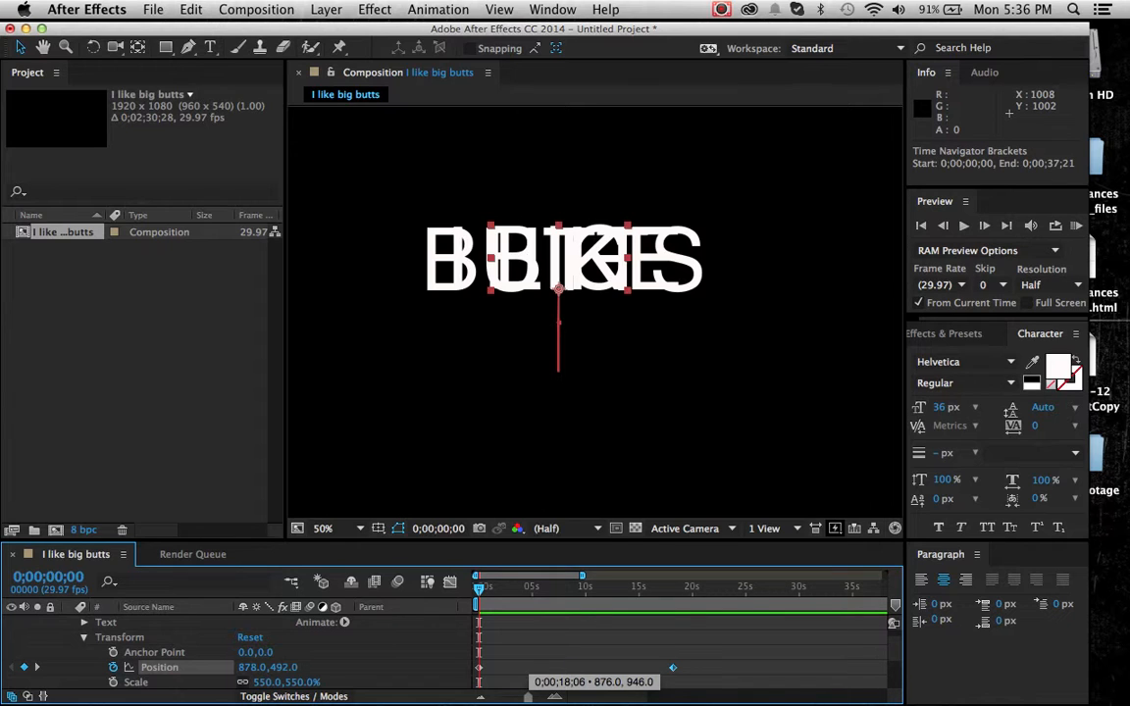
pyautogui.moveTo(673, 668); pyautogui.dragTo(492, 668)
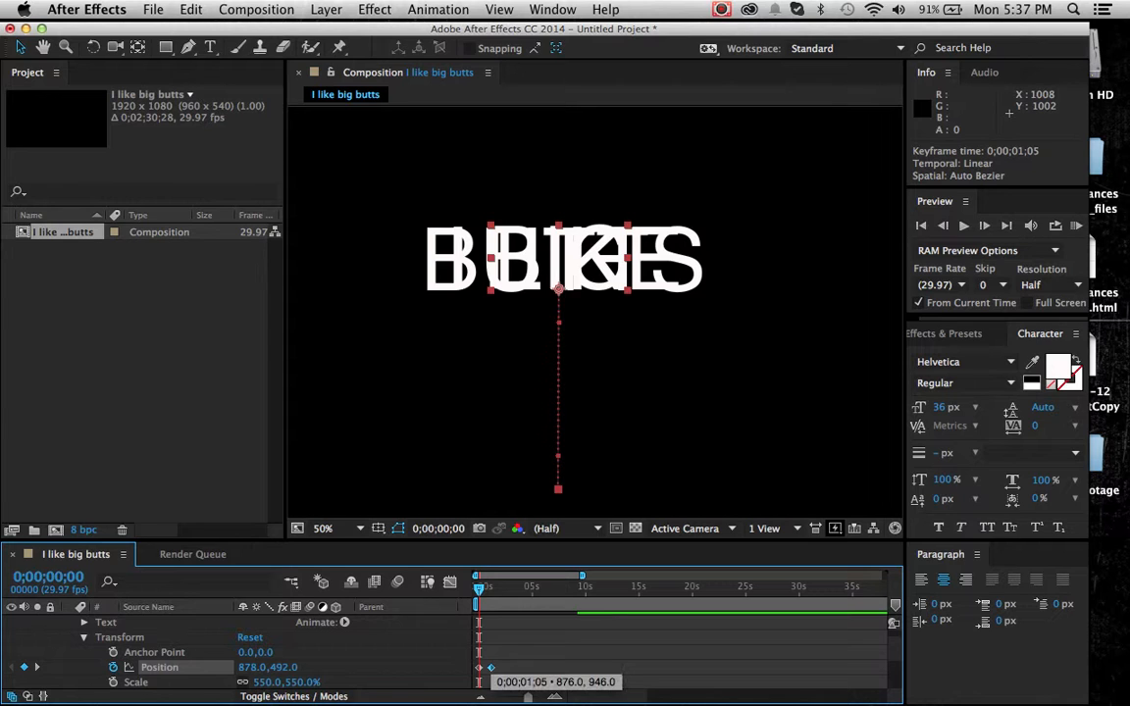
pyautogui.moveTo(491, 668); pyautogui.dragTo(500, 668)
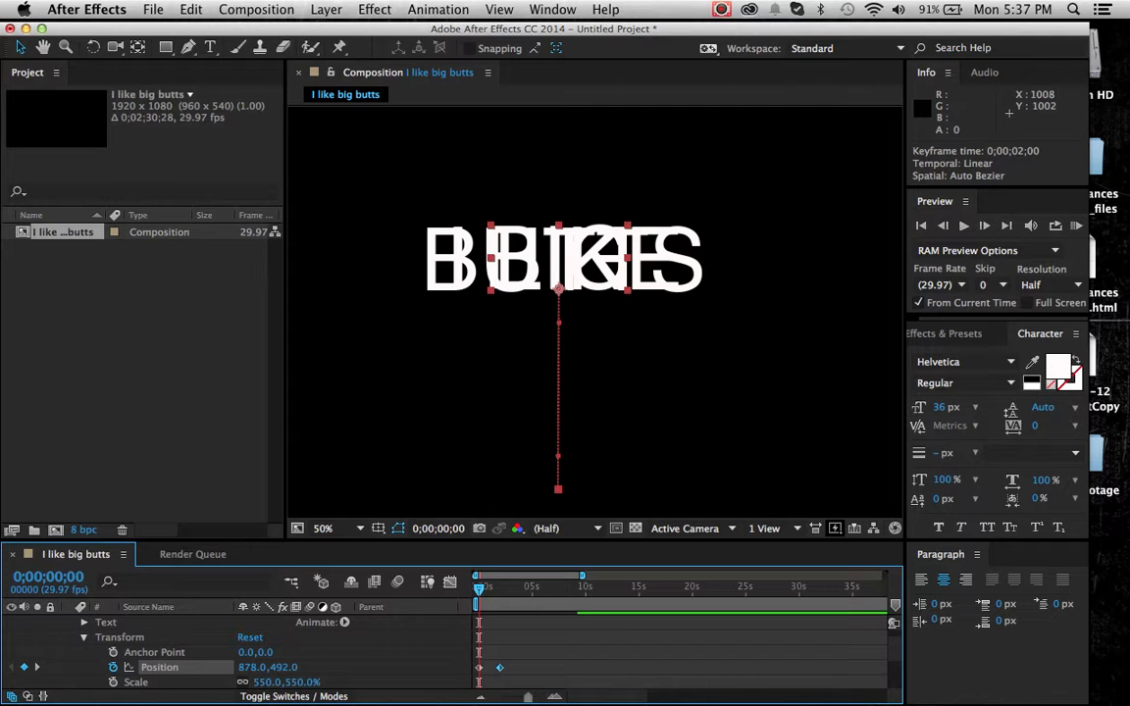
pyautogui.press('super+z')
# - Collapse the "BIG" layer's Transform group and the layer itself in the timeline
pyautogui.scroll(-3, 236, 652)
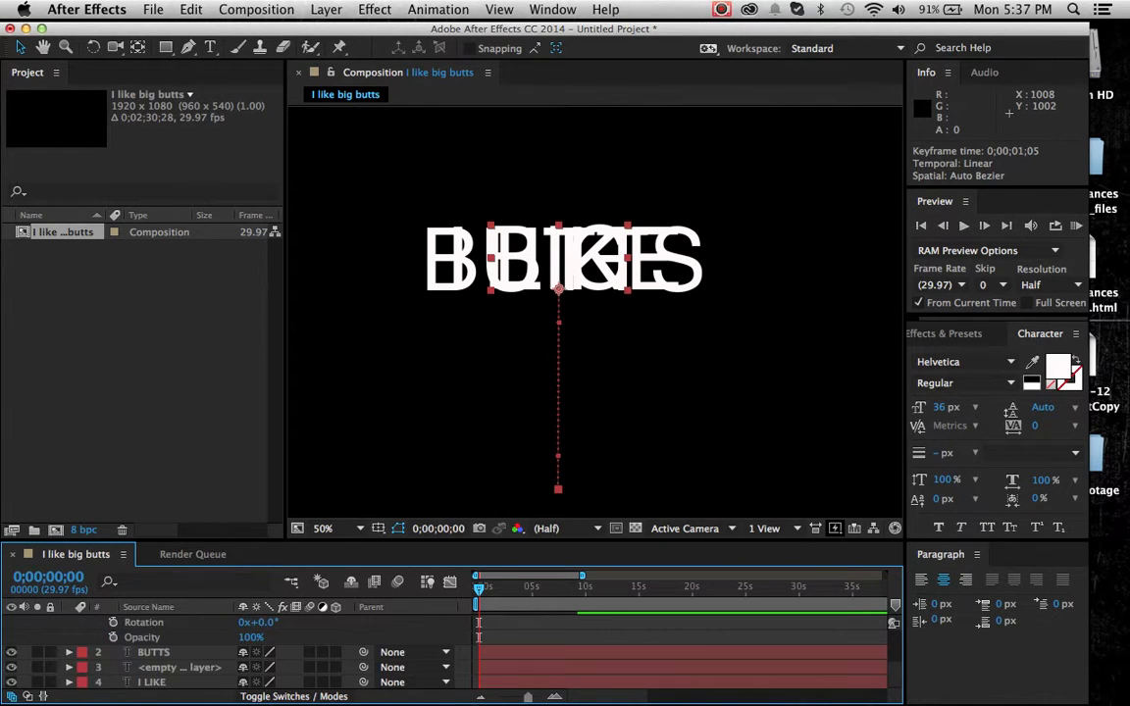
pyautogui.scroll(2, 236, 647)
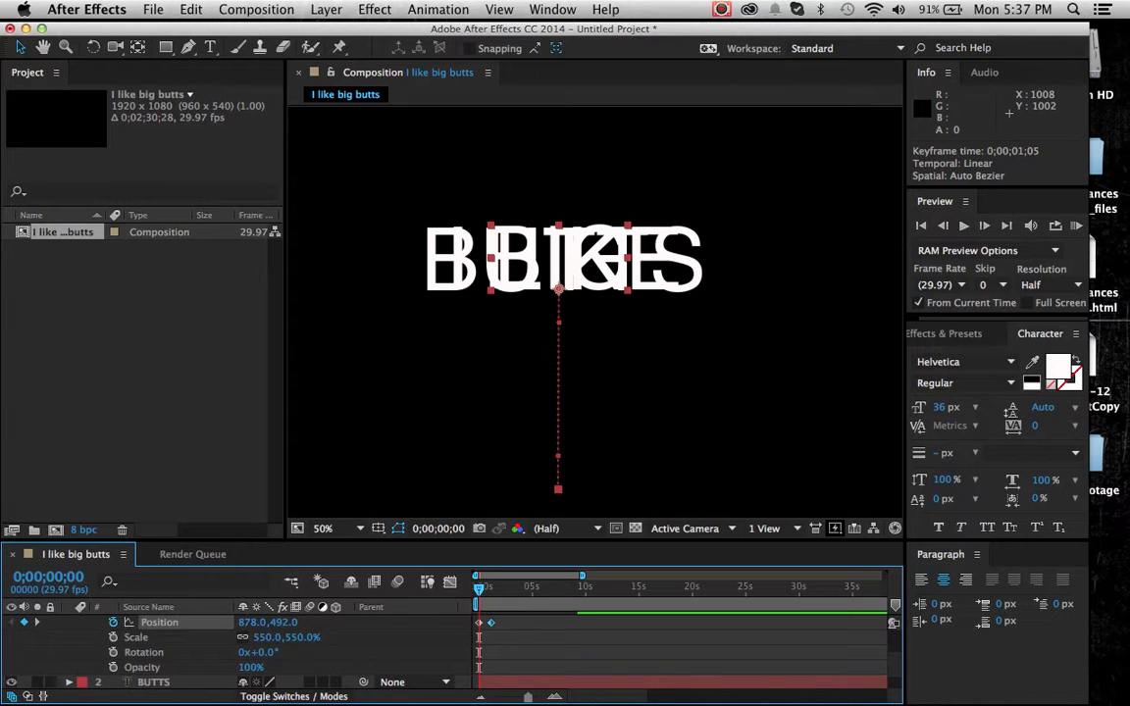
pyautogui.scroll(2, 236, 652)
pyautogui.click(84, 637)
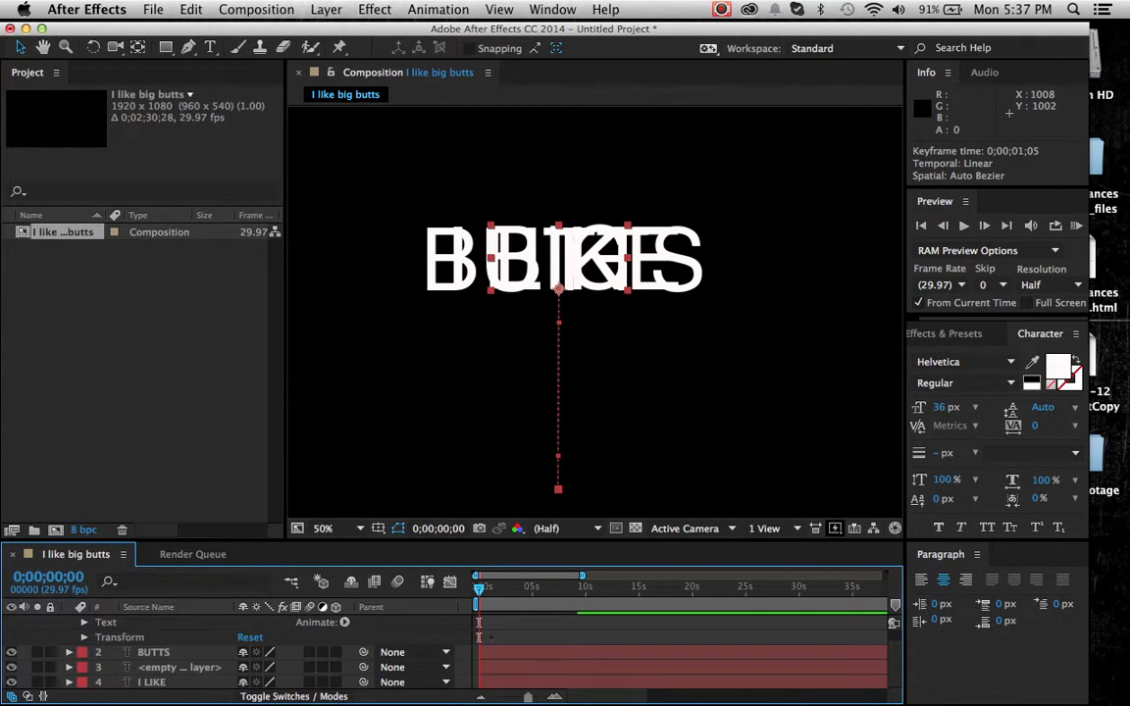
pyautogui.scroll(1, 84, 638)
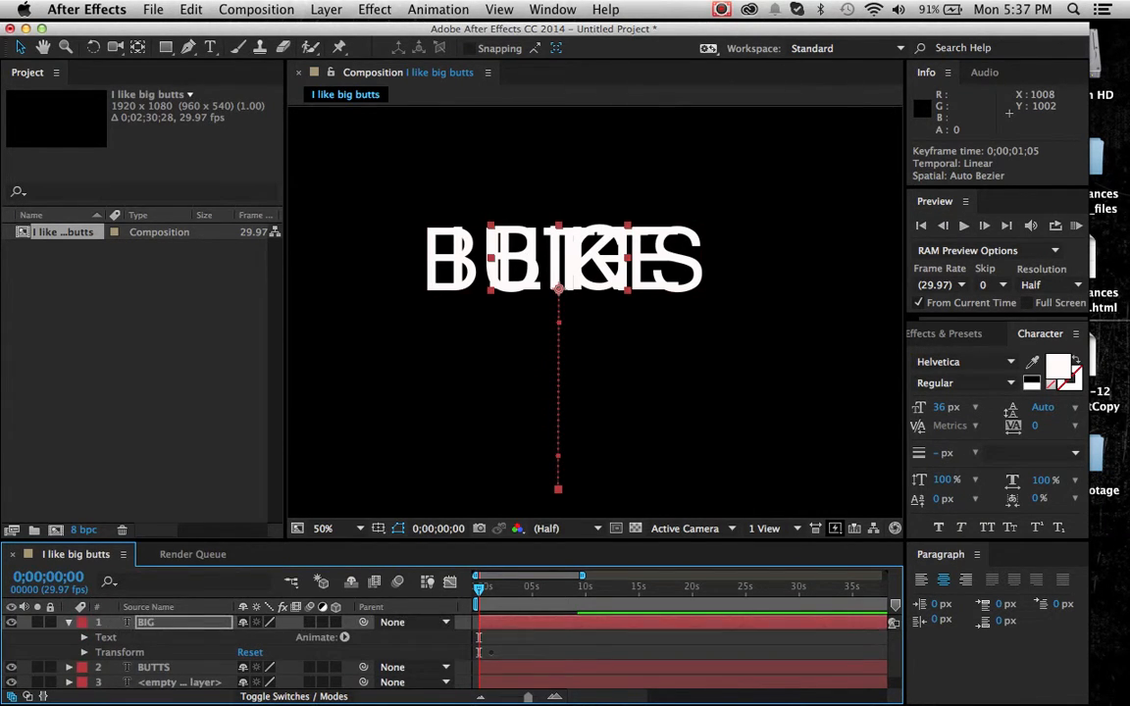
pyautogui.click(69, 622)
# - Expand the "I LIKE" layer and bring its Position keyframes close together near the start, with the last one at 0;00;00;15
pyautogui.click(69, 667)
pyautogui.scroll(-1, 68, 667)
pyautogui.scroll(-1, 196, 652)
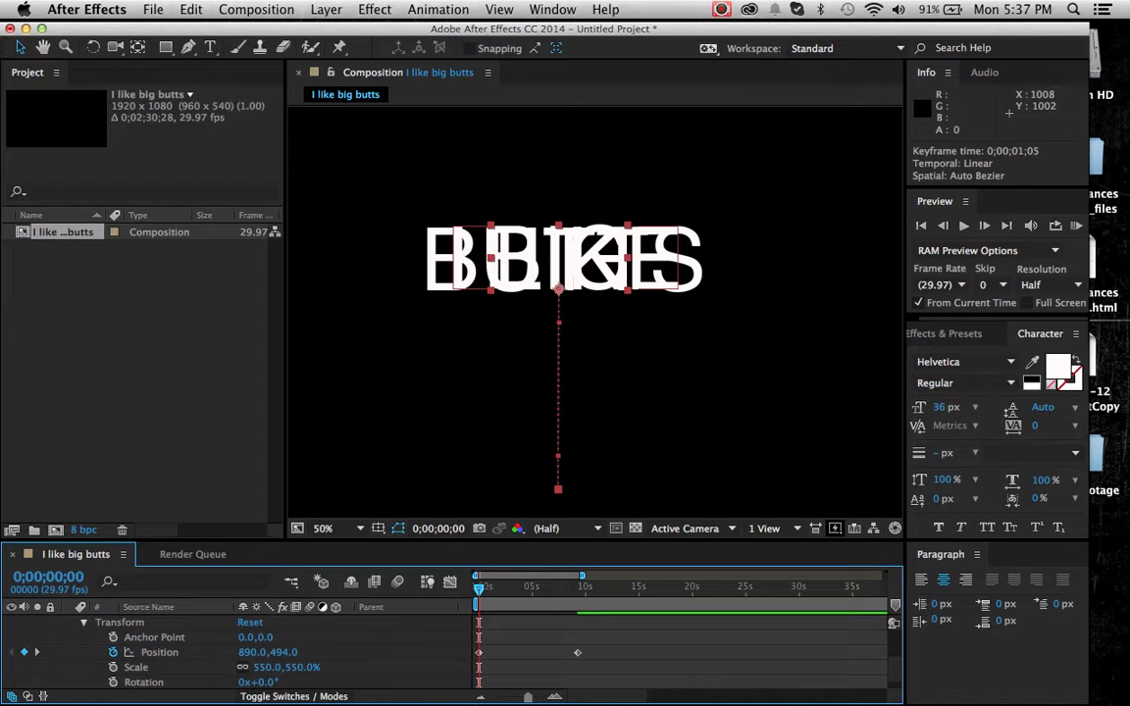
pyautogui.click(160, 652)
pyautogui.moveTo(577, 652); pyautogui.dragTo(488, 652)
pyautogui.click(600, 667)
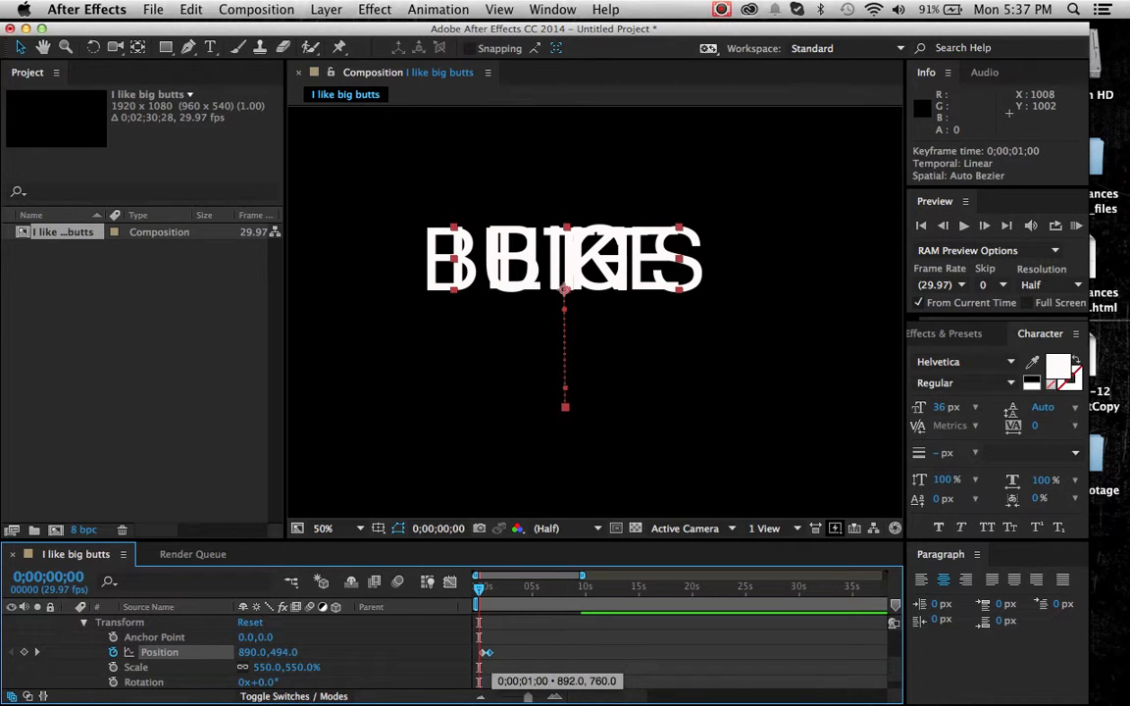
pyautogui.moveTo(483, 652); pyautogui.dragTo(484, 652)
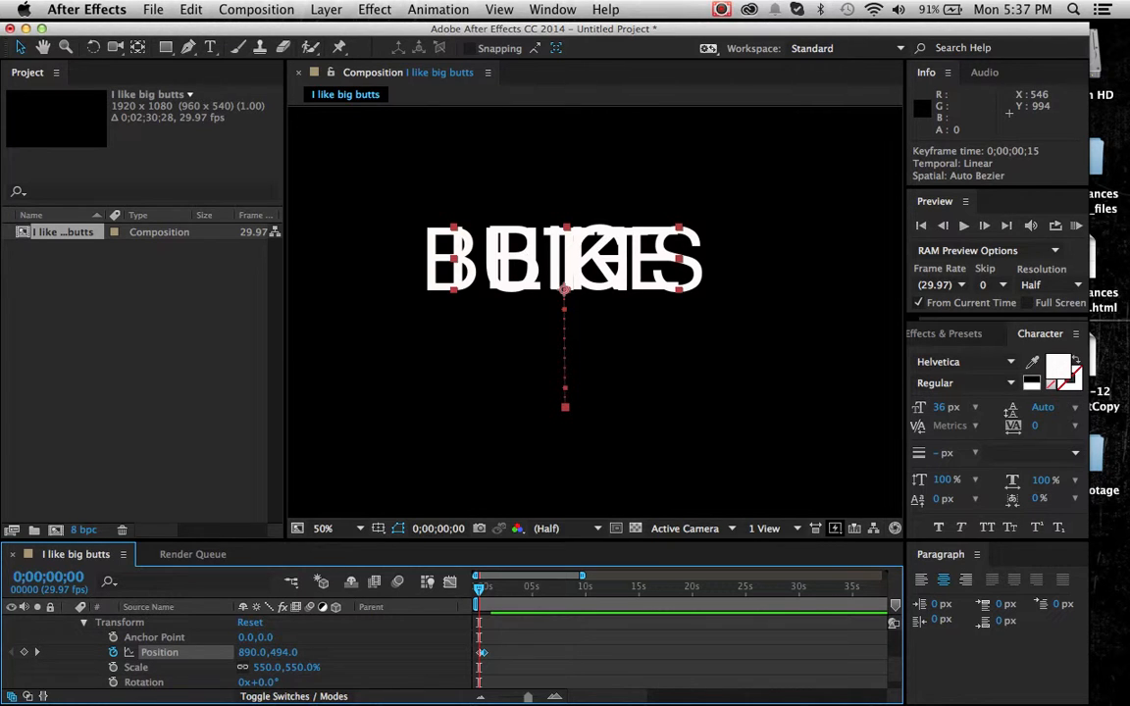
# - Collapse the "I LIKE" layer's properties and play a RAM preview of the faster text animation
pyautogui.scroll(2, 245, 652)
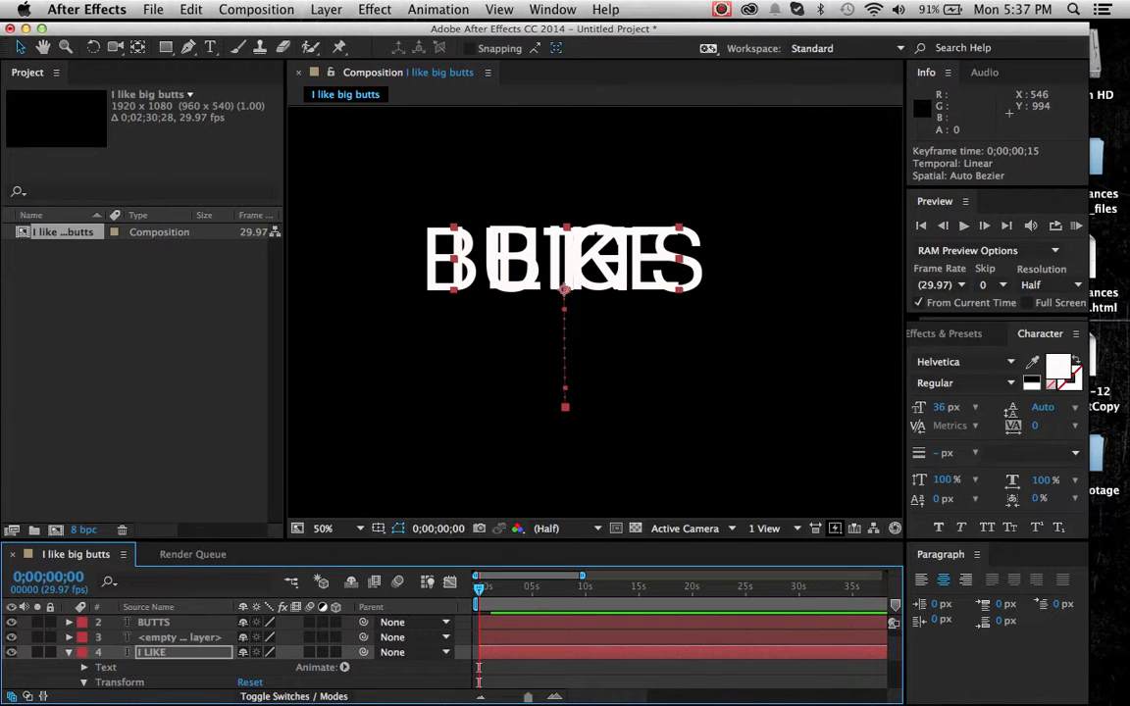
pyautogui.click(69, 652)
pyautogui.click(1077, 225)
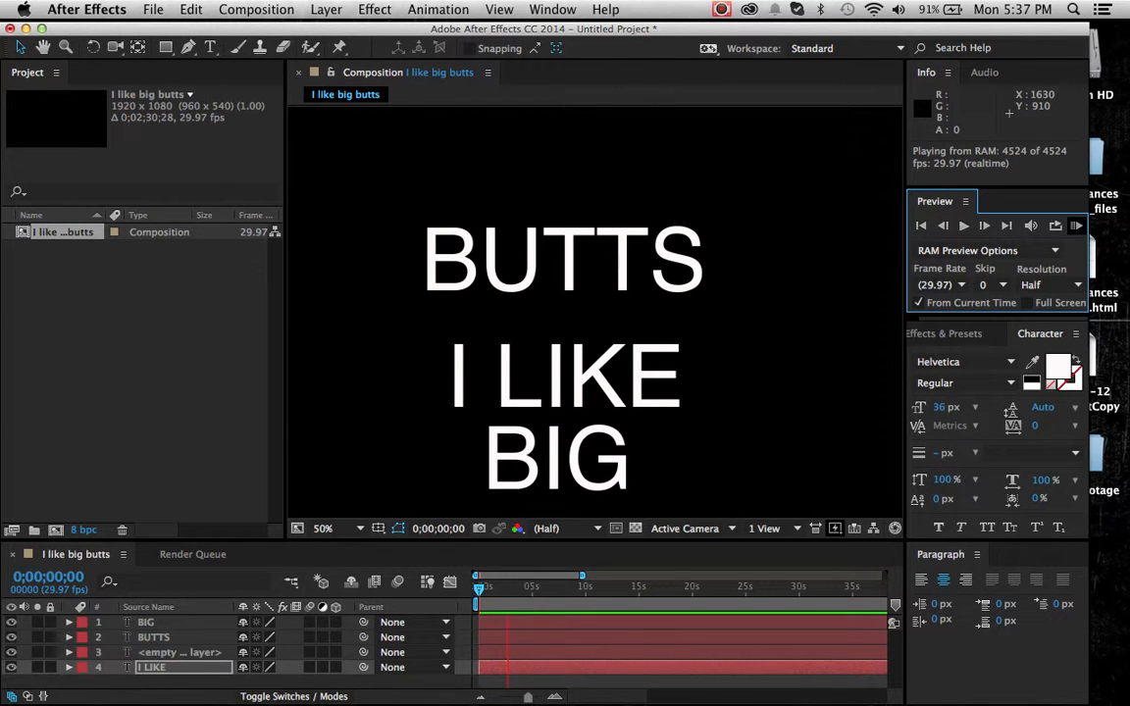
pyautogui.press('space')
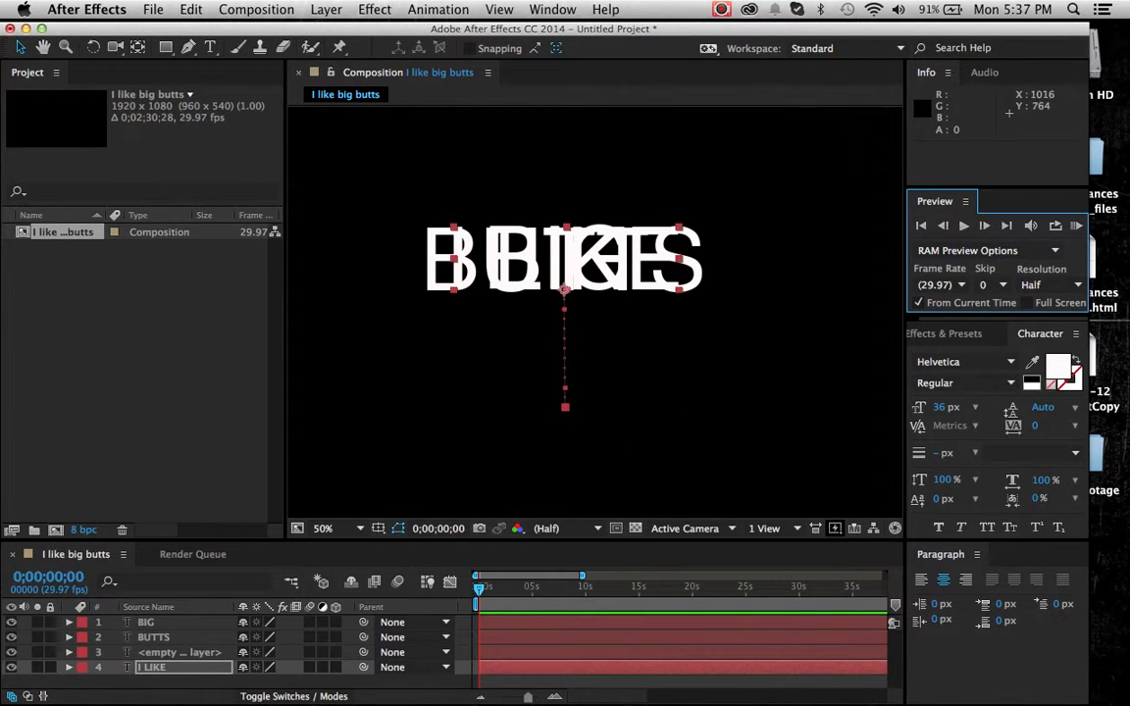
# - Play the RAM preview of the retimed text animation from the start, and stop it
pyautogui.click(1077, 225)
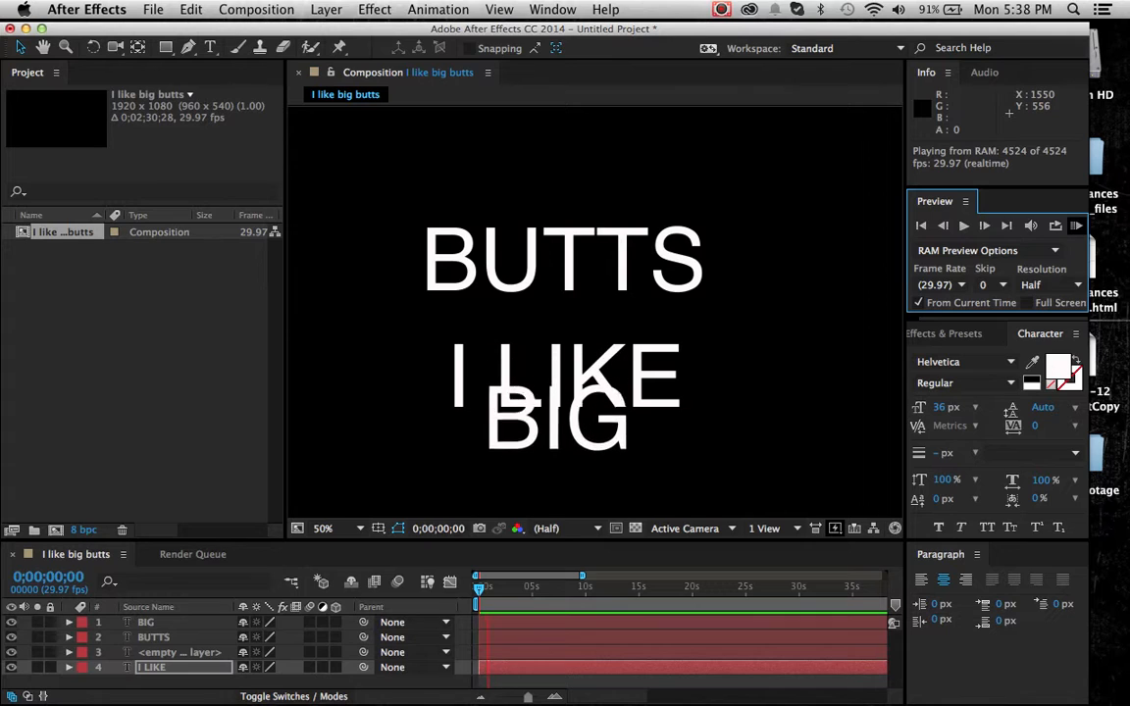
pyautogui.press('space')
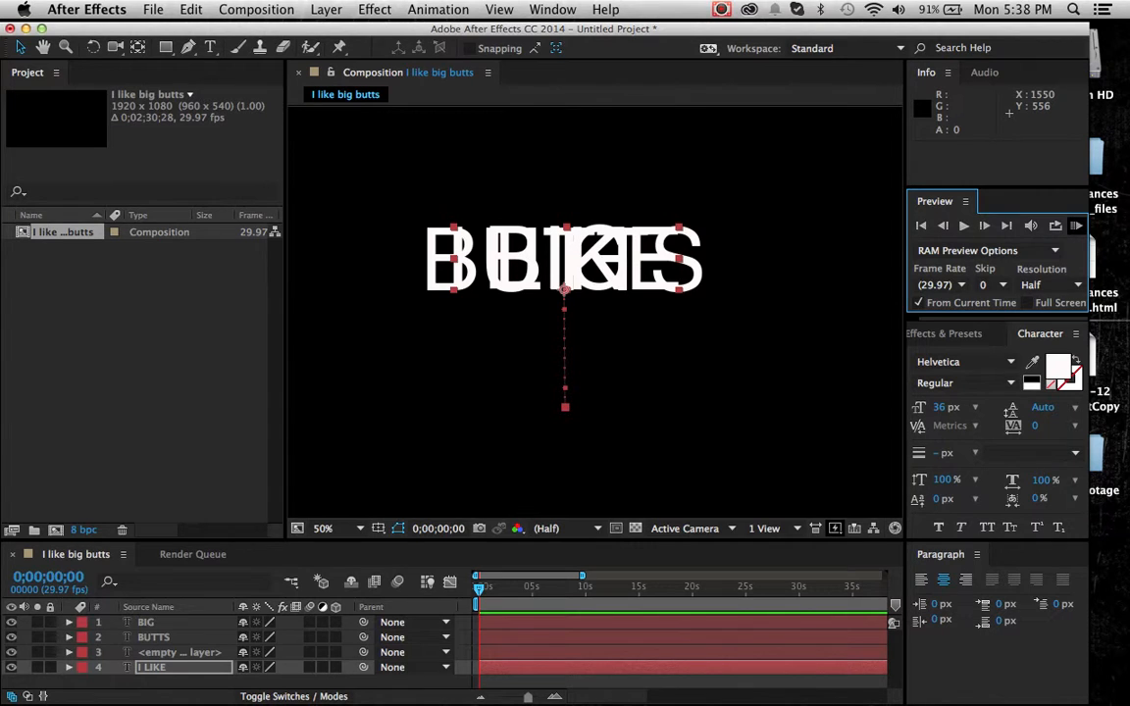
# - Switch to Finder, find the yellow-background screenshot ending in 10.39.10 AM in the Pictures folder, and import it into the After Effects project
pyautogui.moveTo(608, 688)
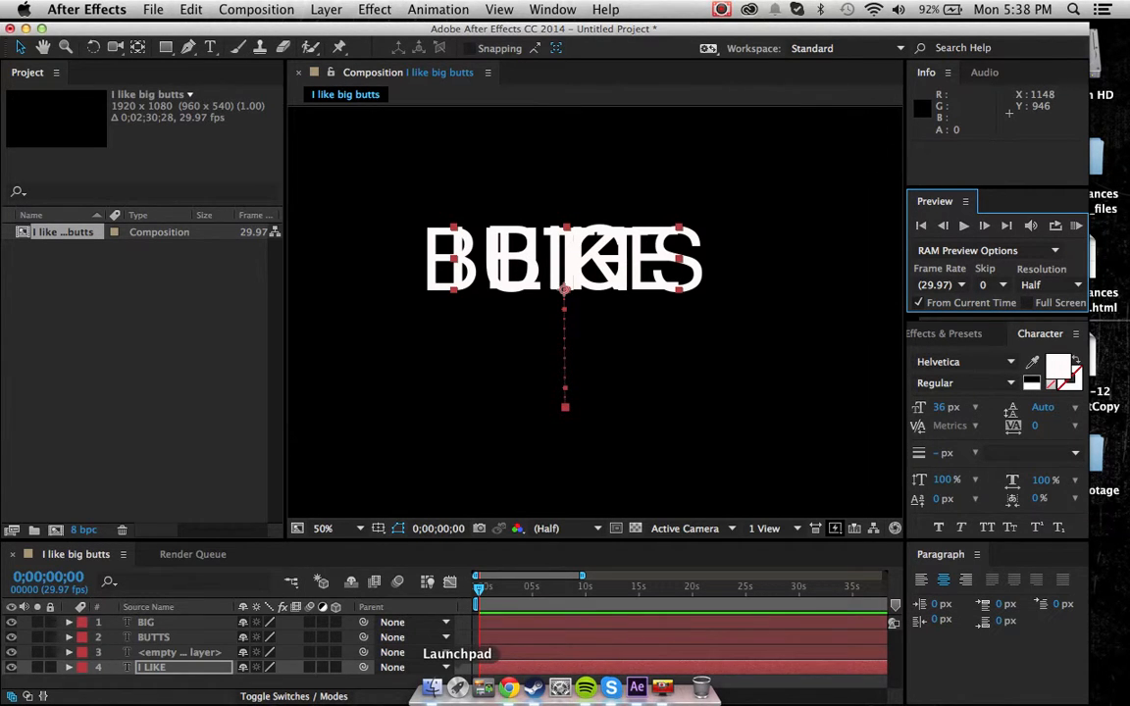
pyautogui.click(431, 687)
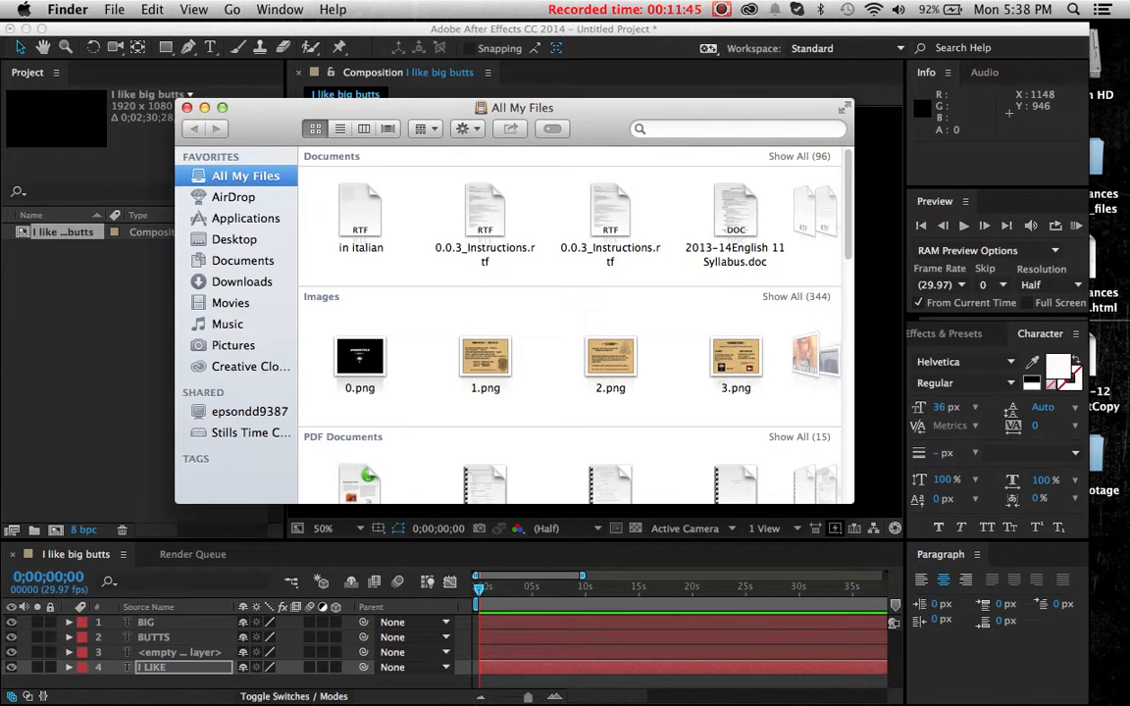
pyautogui.click(234, 346)
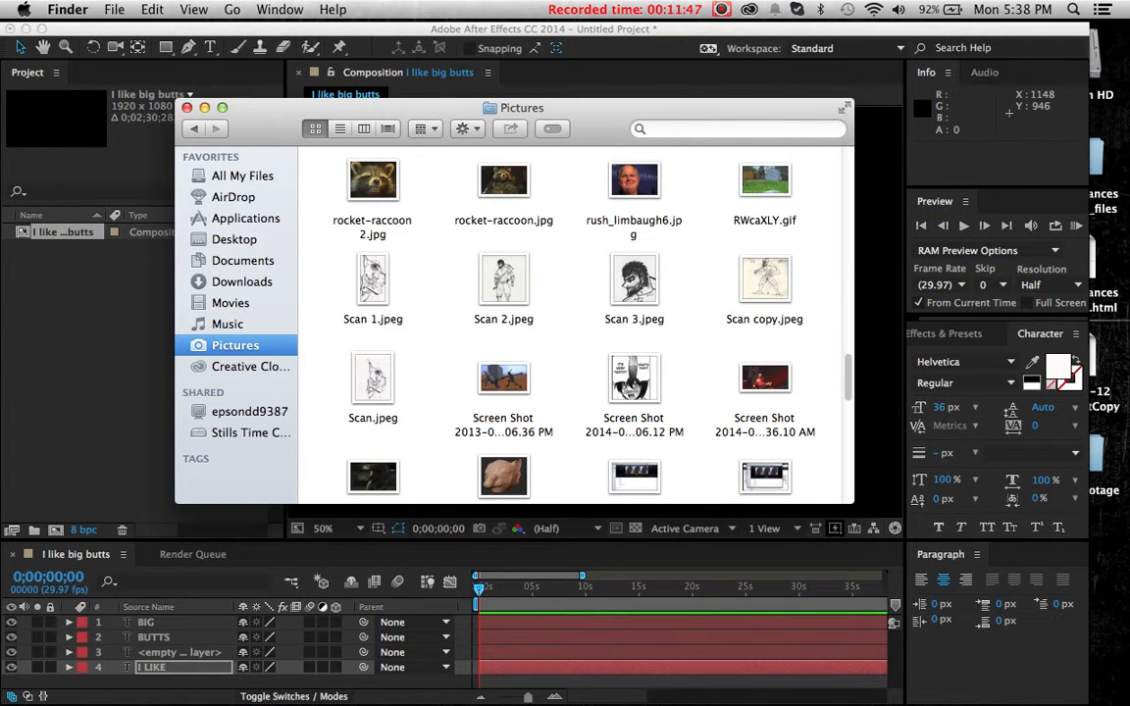
pyautogui.scroll(-15, 568, 324)
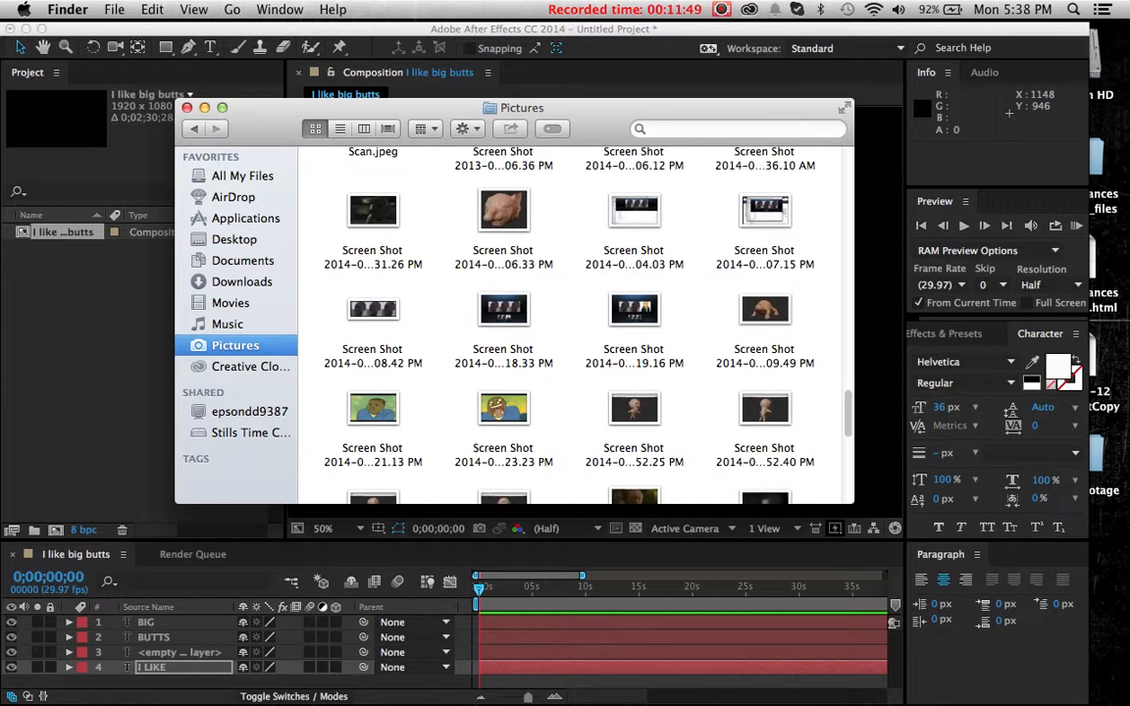
pyautogui.scroll(4, 569, 323)
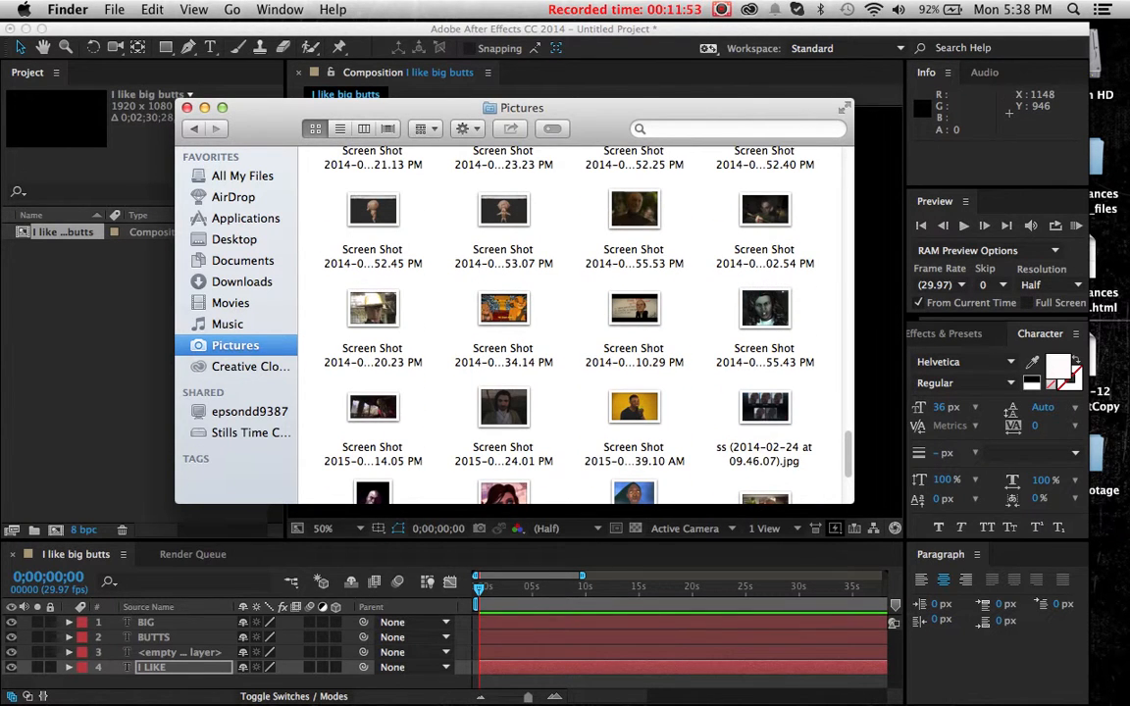
pyautogui.moveTo(588, 107); pyautogui.dragTo(781, 96)
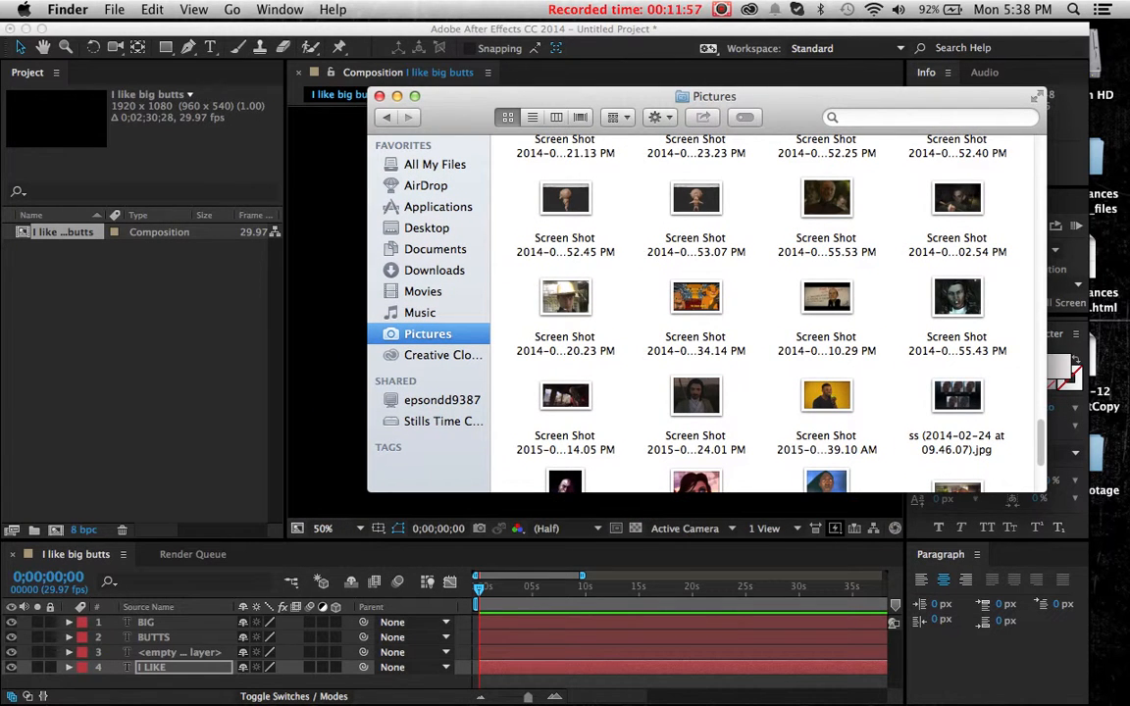
pyautogui.moveTo(825, 395); pyautogui.dragTo(114, 369)
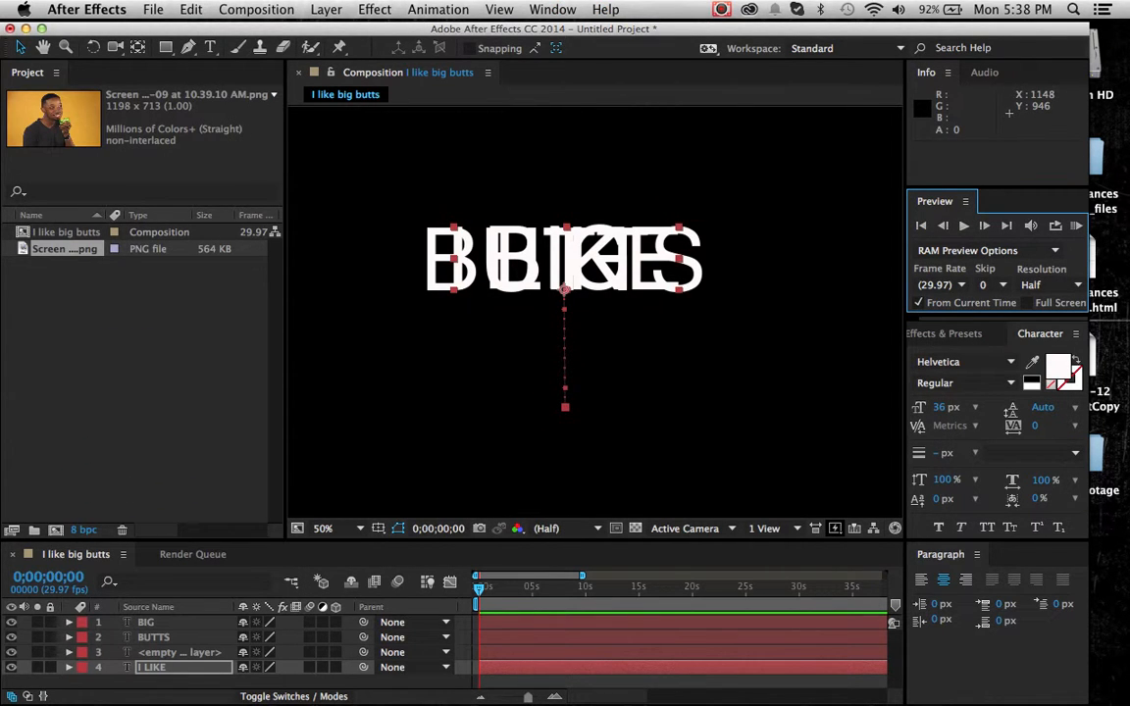
# - Add the imported PNG to the composition beneath all the text layers and play through to about 0;00;05;21
pyautogui.moveTo(65, 249); pyautogui.dragTo(152, 677)
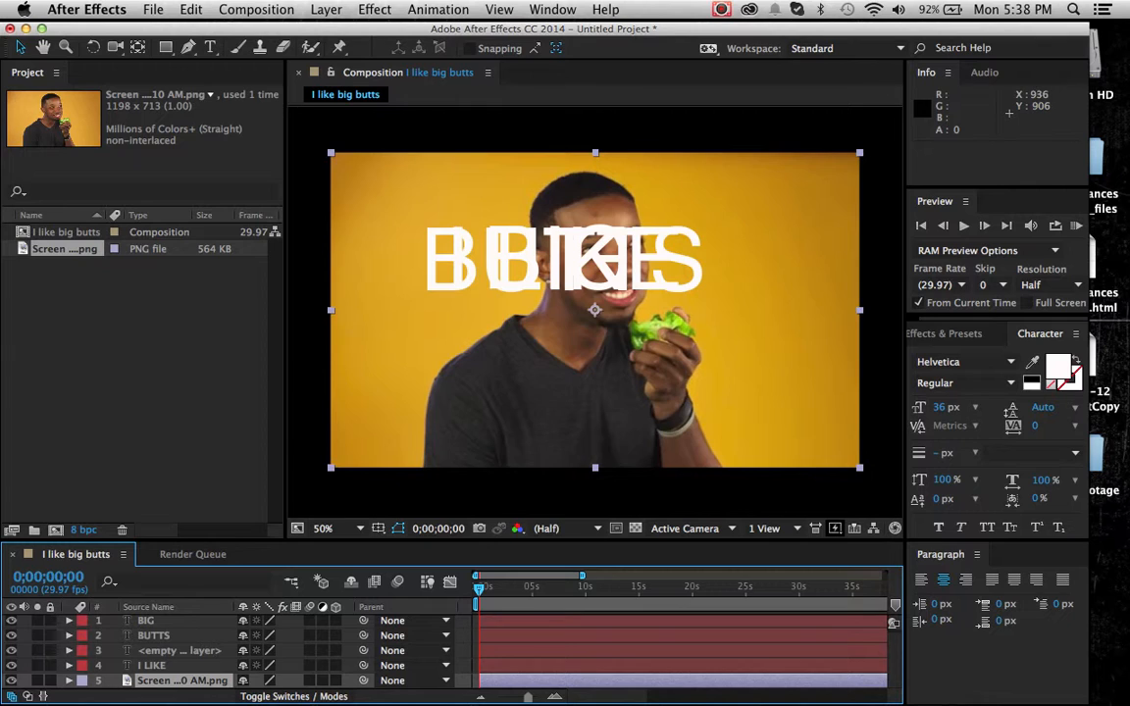
pyautogui.scroll(-3, 589, 466)
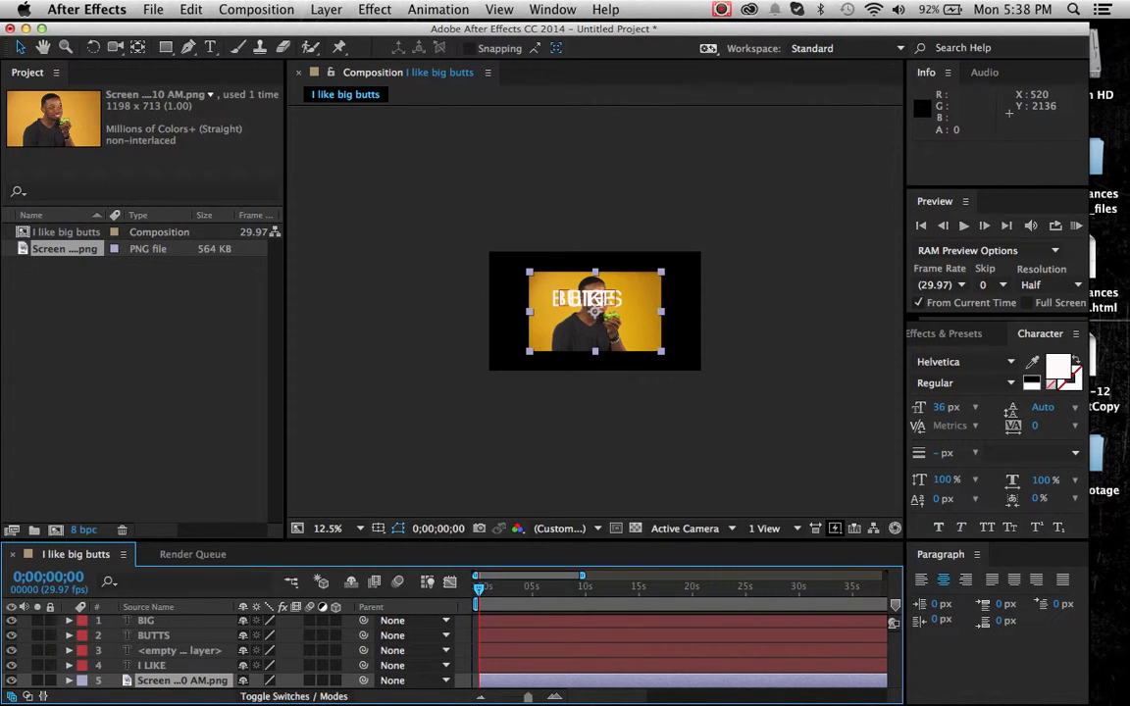
pyautogui.press('space')
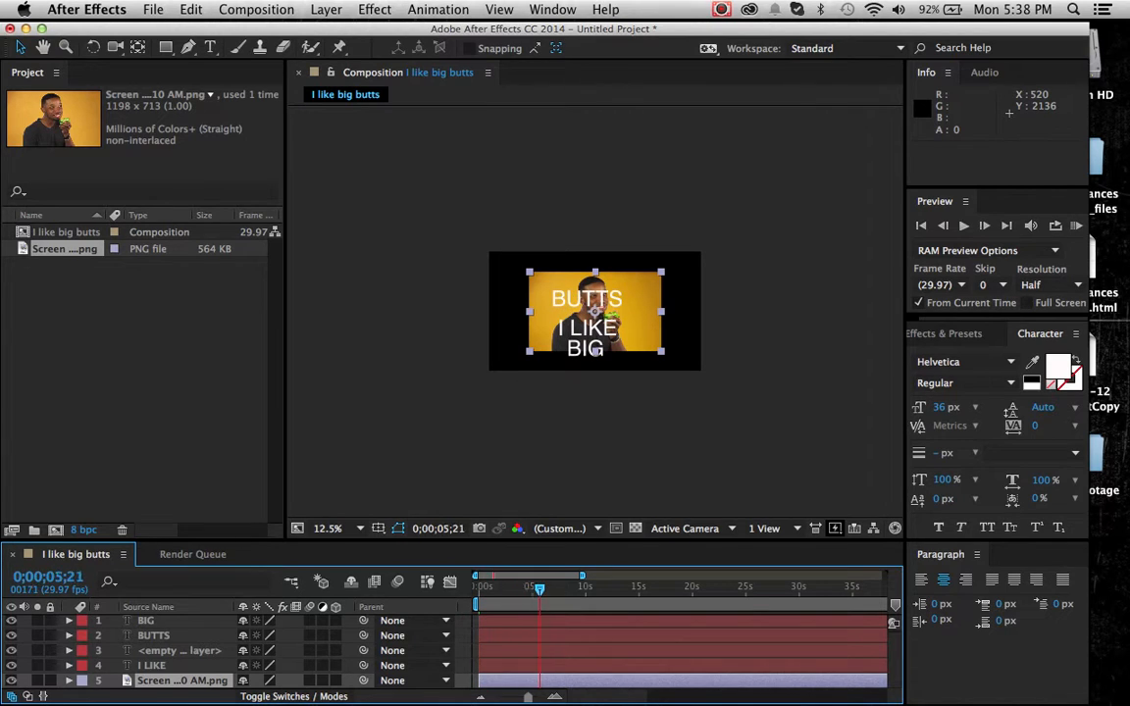
# - Trim the image layer's In point to 0;00;05;06 and move the layer above "BIG" in the layer stack
pyautogui.moveTo(479, 681); pyautogui.dragTo(533, 681)
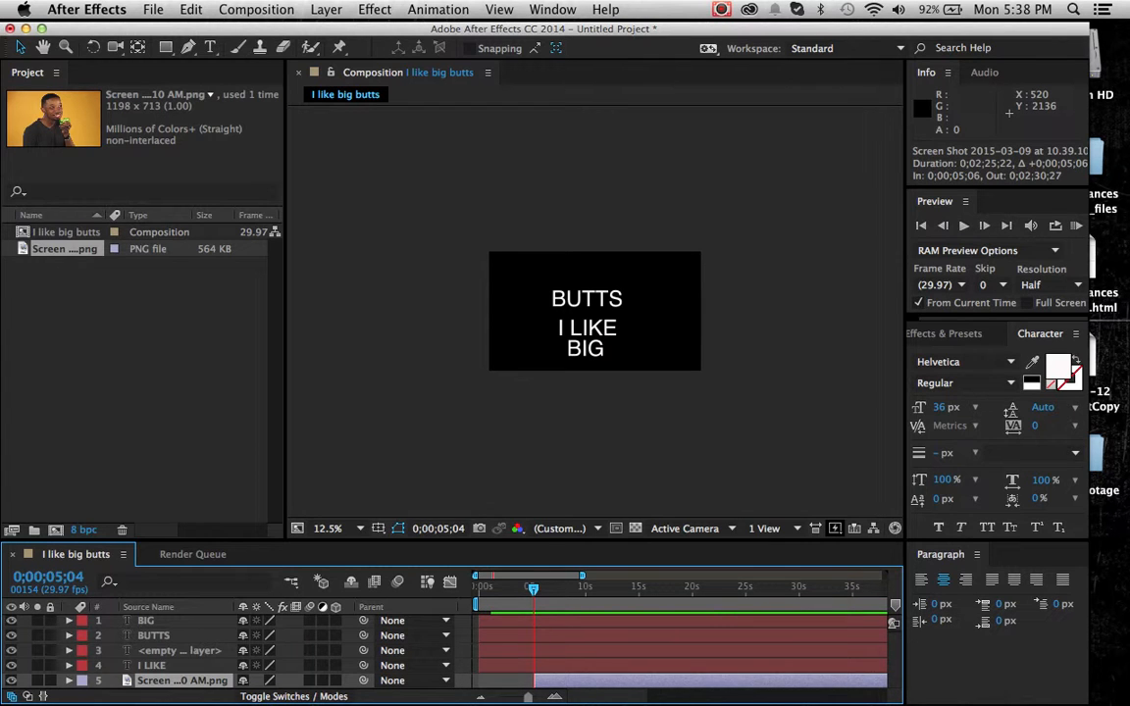
pyautogui.moveTo(182, 681); pyautogui.dragTo(179, 616)
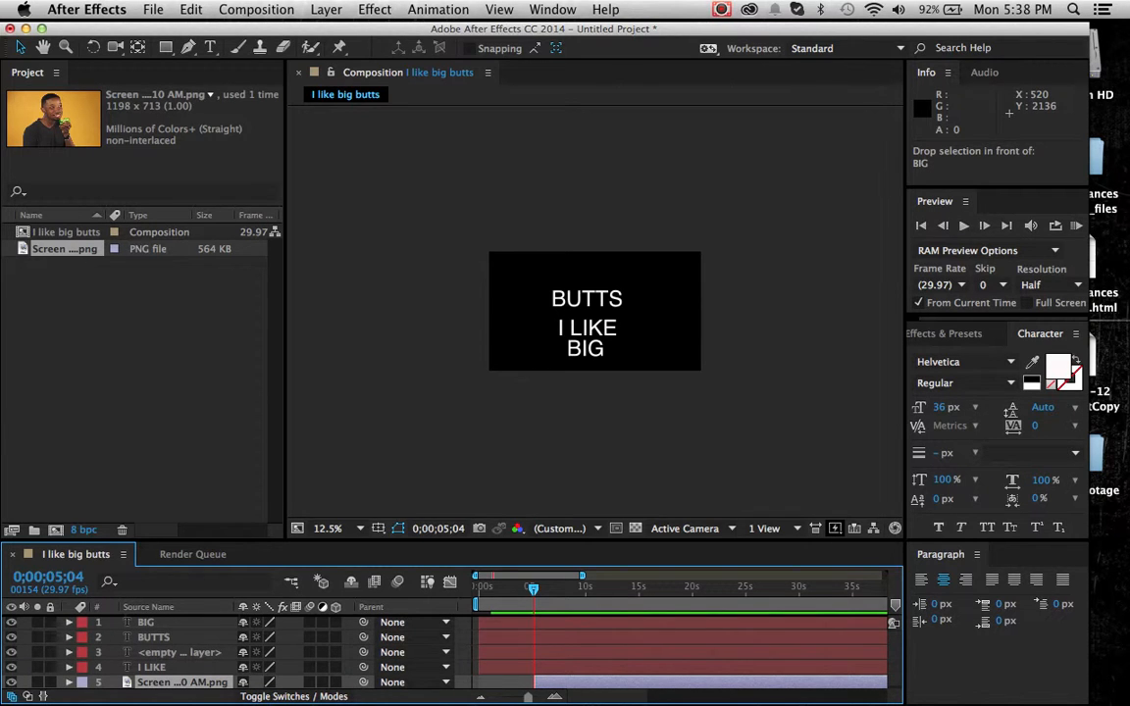
pyautogui.moveTo(178, 616); pyautogui.dragTo(179, 618)
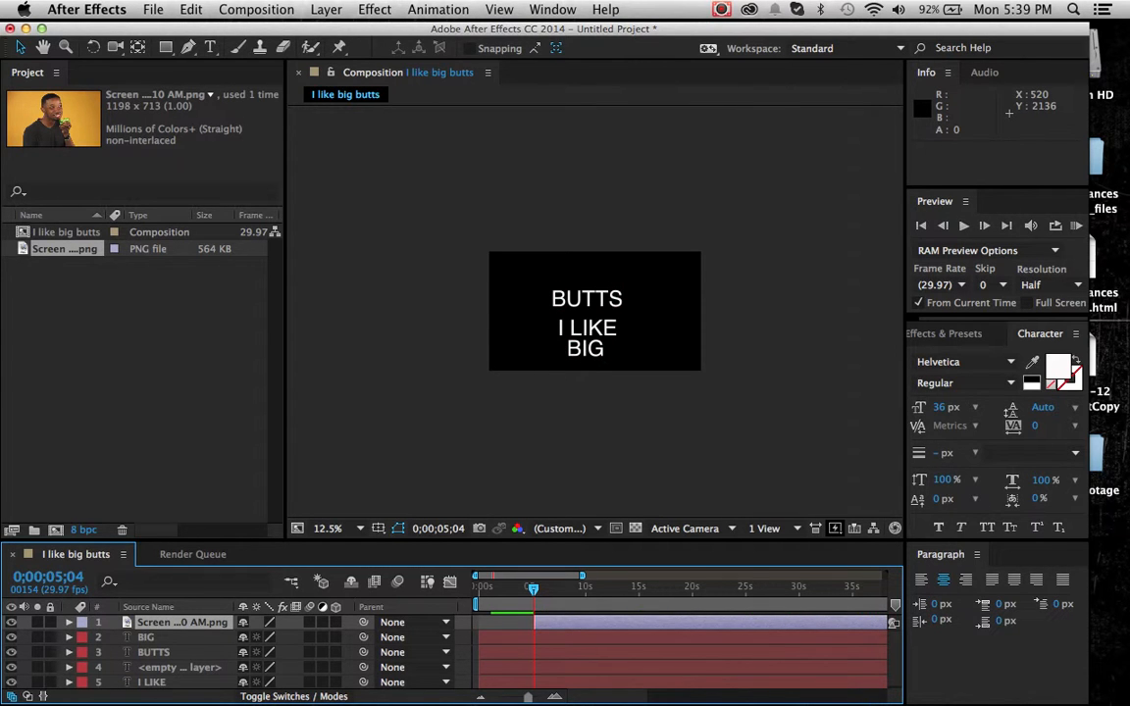
# - Add a Rotation keyframe to the image layer at 0;00;05;14
pyautogui.moveTo(533, 589); pyautogui.dragTo(537, 589)
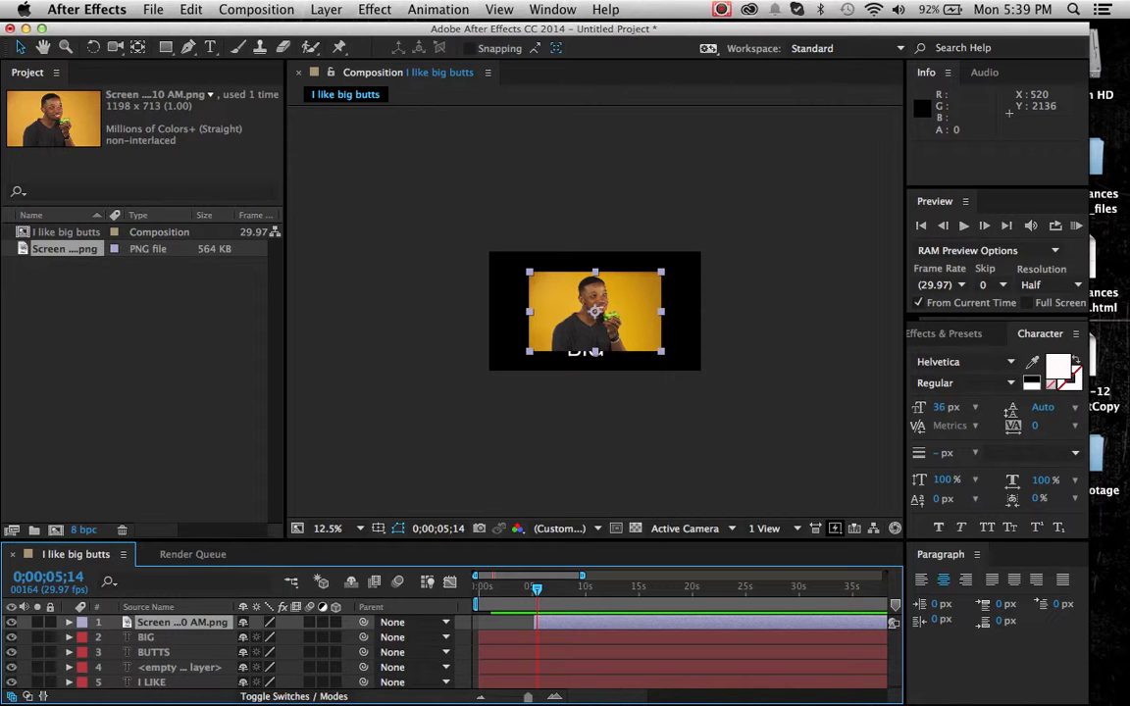
pyautogui.click(69, 623)
pyautogui.click(84, 637)
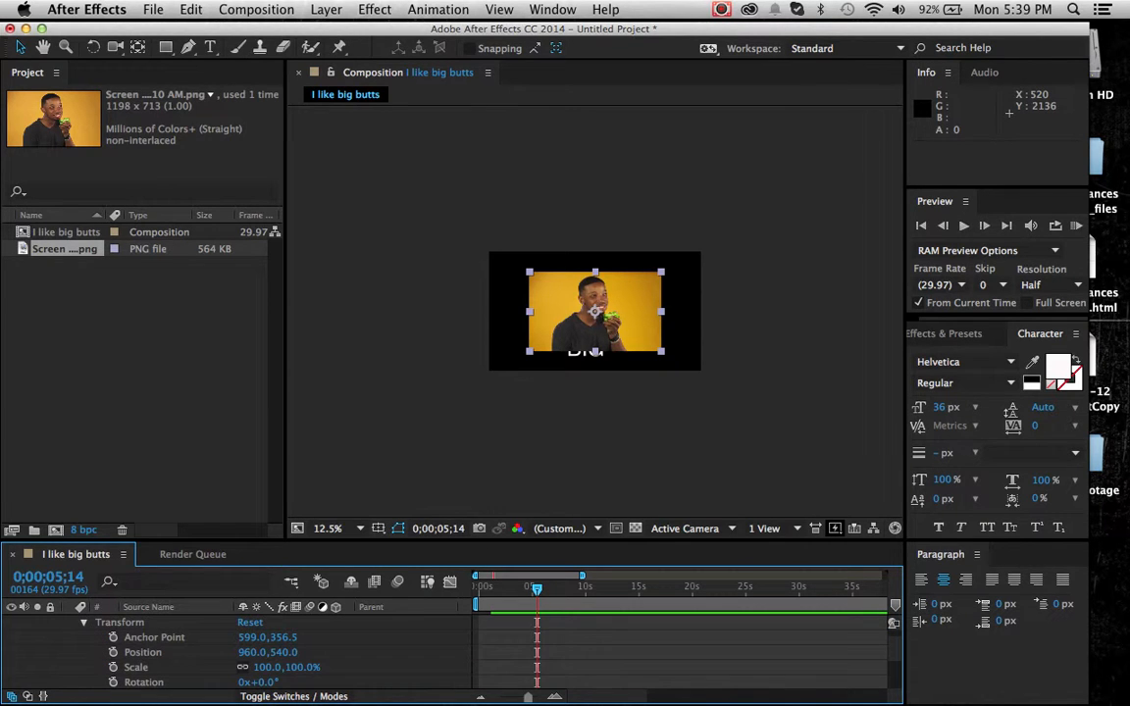
pyautogui.scroll(3, 354, 512)
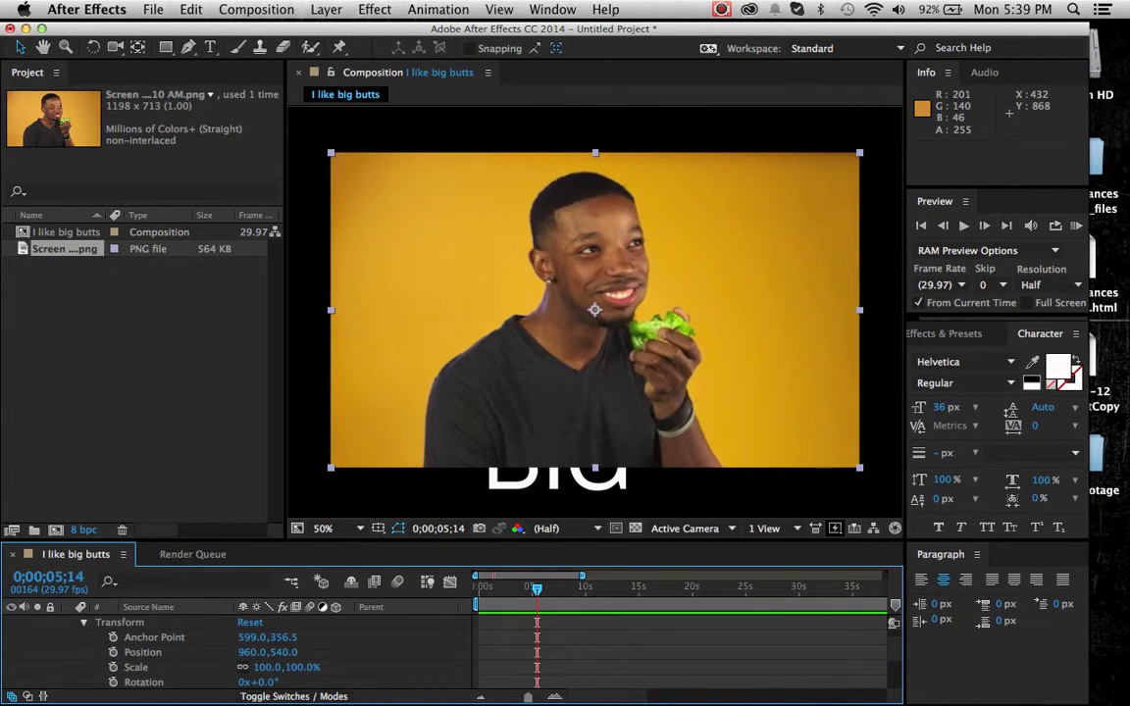
pyautogui.rightClick(143, 681)
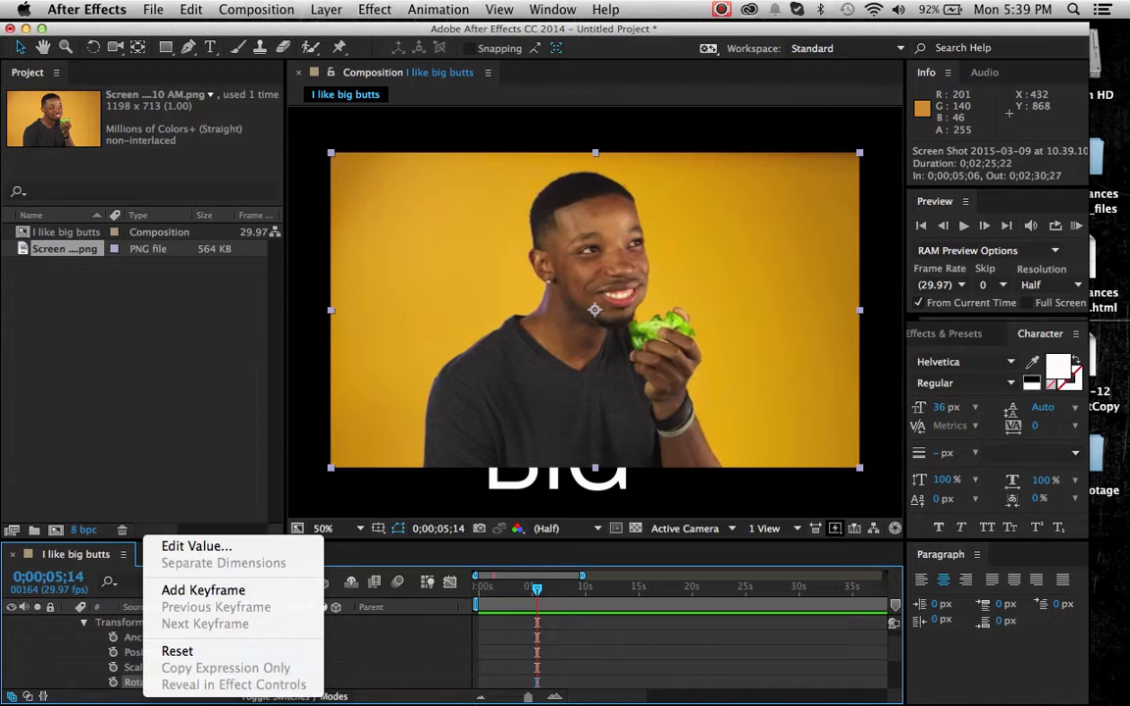
pyautogui.click(203, 590)
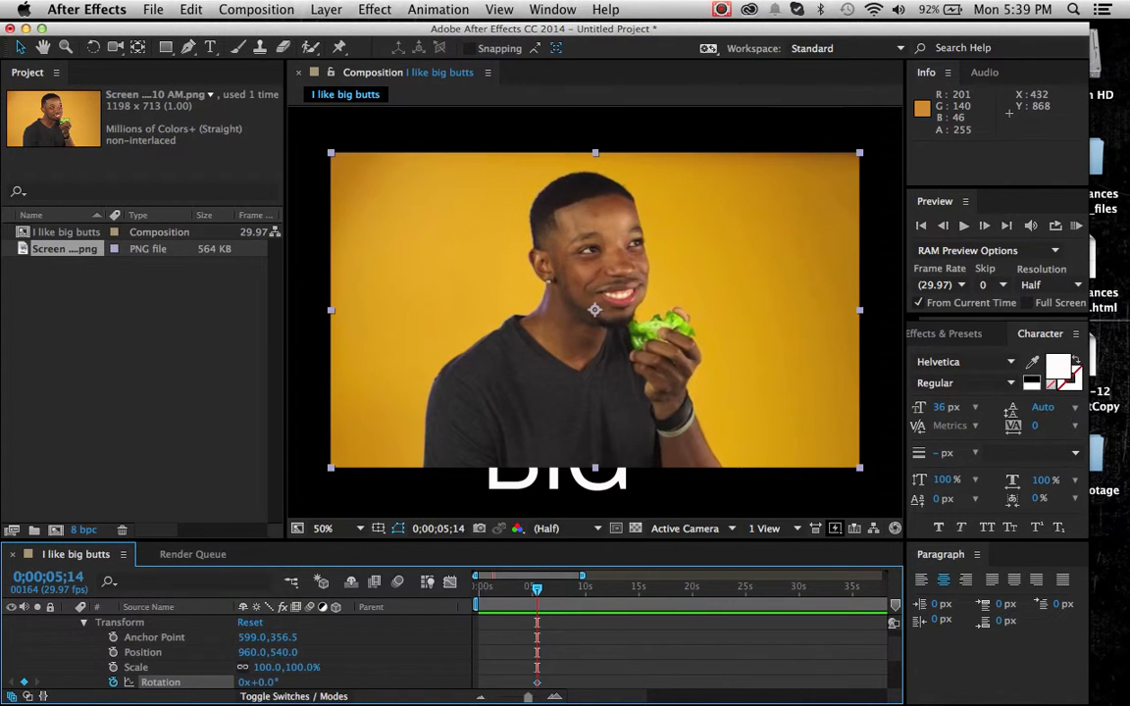
# - Set the image's Rotation to 2x+307° at 0;00;29;28, scrub back through the spin, and return to the composition start
pyautogui.moveTo(536, 589); pyautogui.dragTo(798, 589)
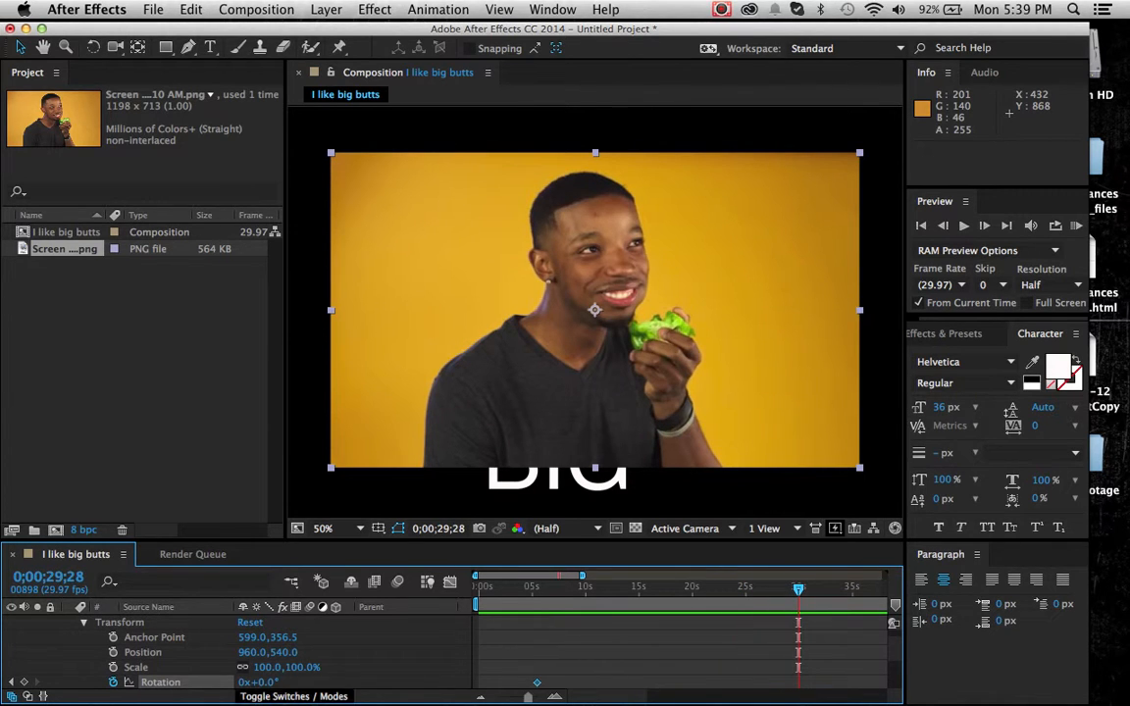
pyautogui.moveTo(266, 683); pyautogui.dragTo(1074, 683)
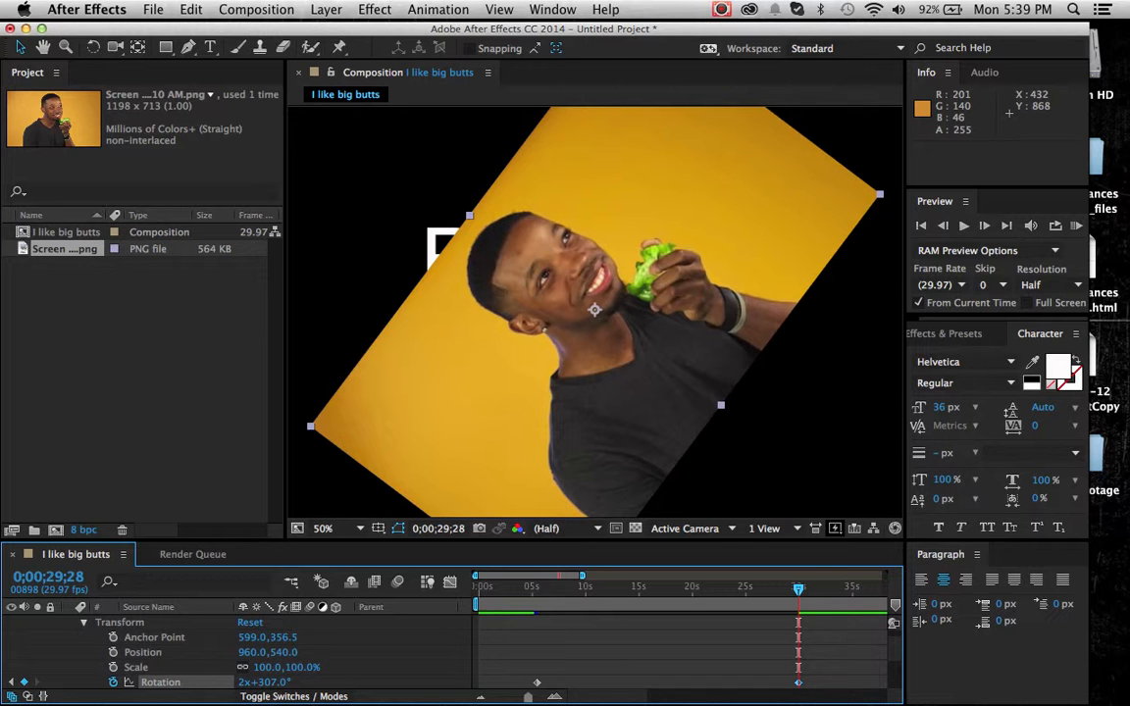
pyautogui.moveTo(798, 590); pyautogui.dragTo(765, 589)
pyautogui.press('Home')
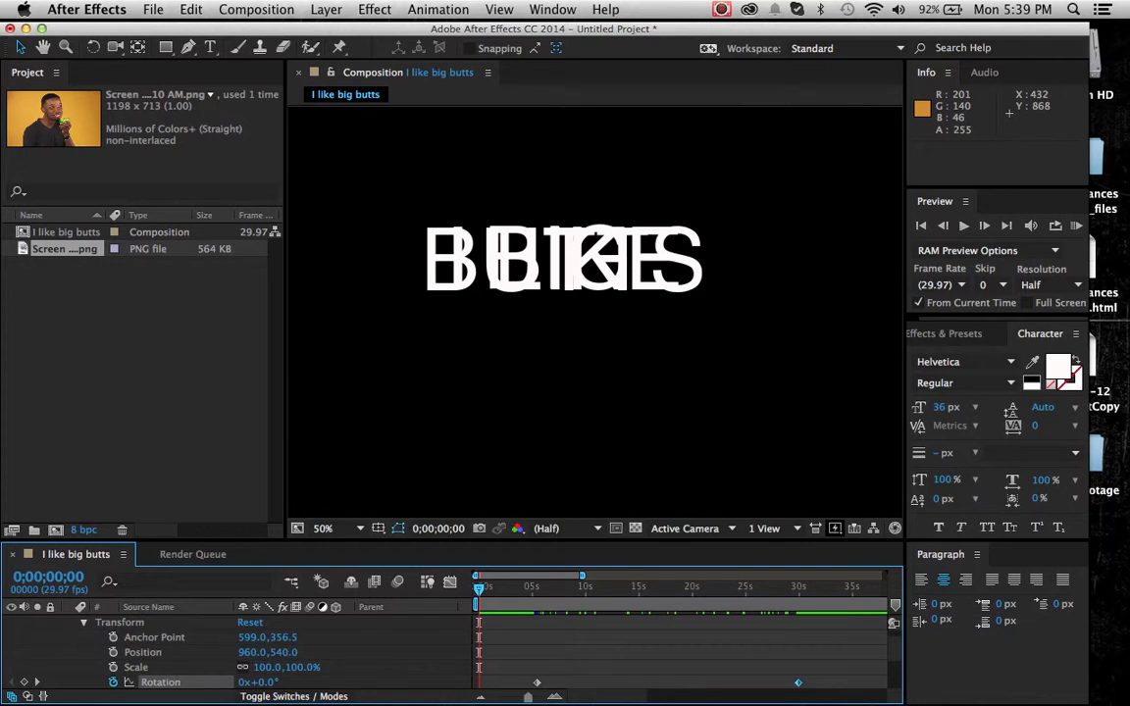
# - Collapse the image layer's properties in the timeline
pyautogui.scroll(-3, 451, 652)
pyautogui.scroll(4, 451, 652)
pyautogui.scroll(-2, 451, 652)
pyautogui.scroll(2, 451, 653)
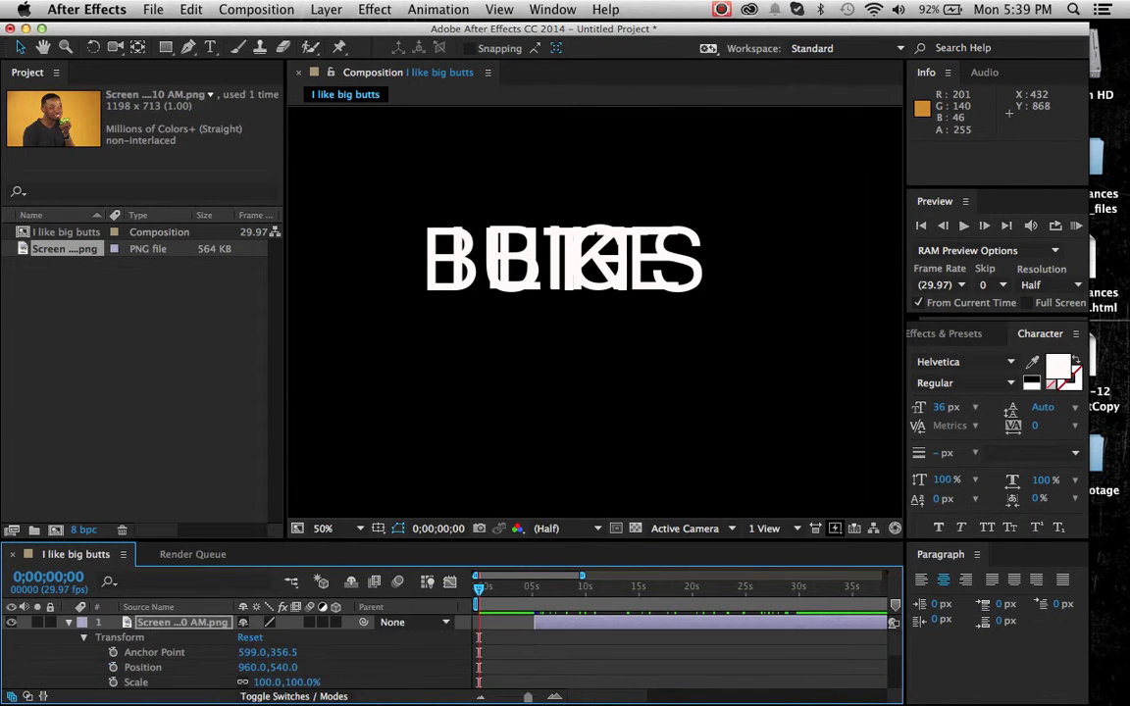
pyautogui.click(68, 623)
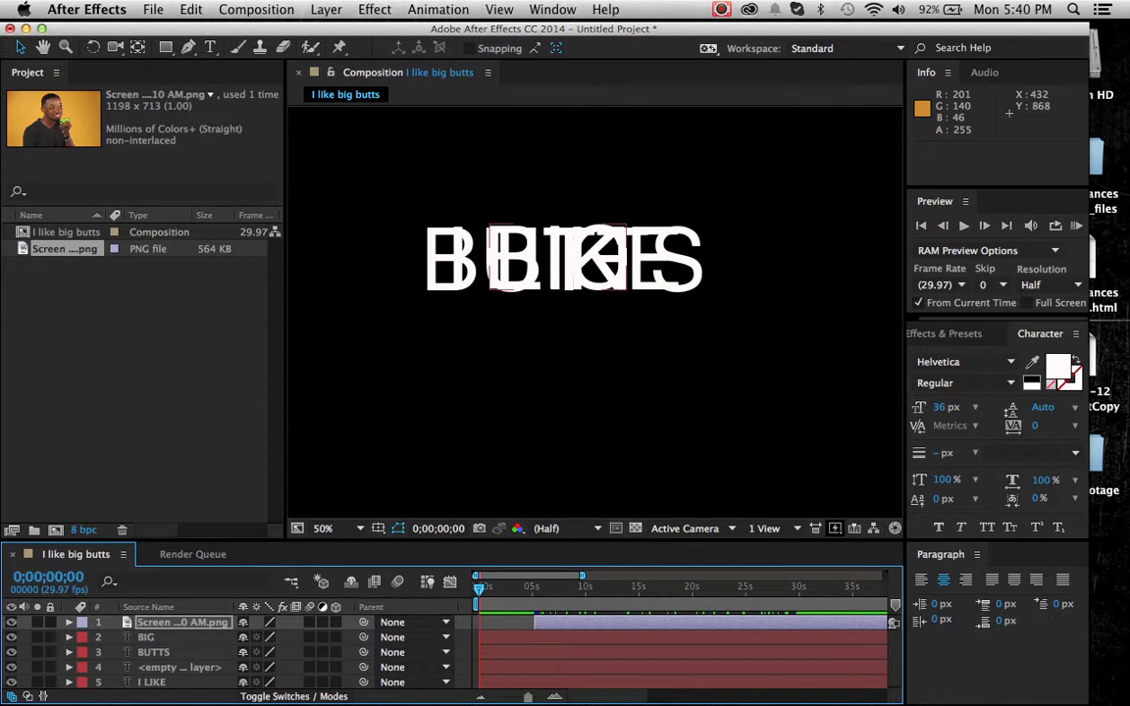
# - Trim the "BUTTS" layer's In point to 0;00;05;04 and play a RAM preview of the composition
pyautogui.click(564, 284)
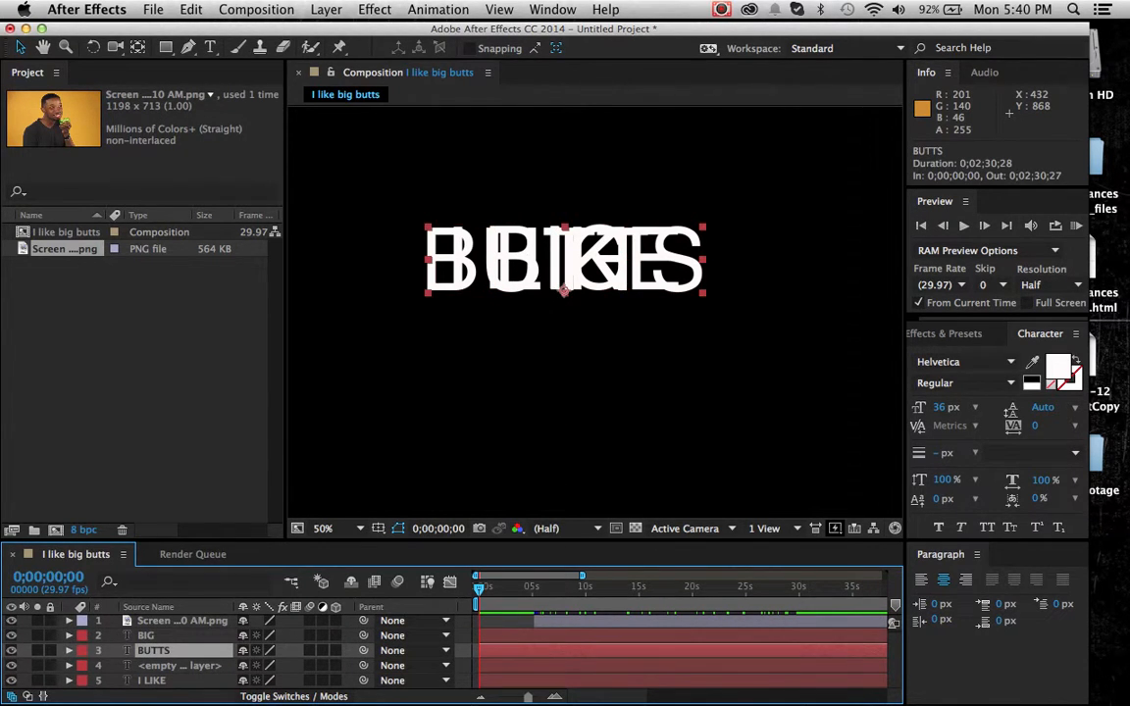
pyautogui.moveTo(480, 651); pyautogui.dragTo(535, 650)
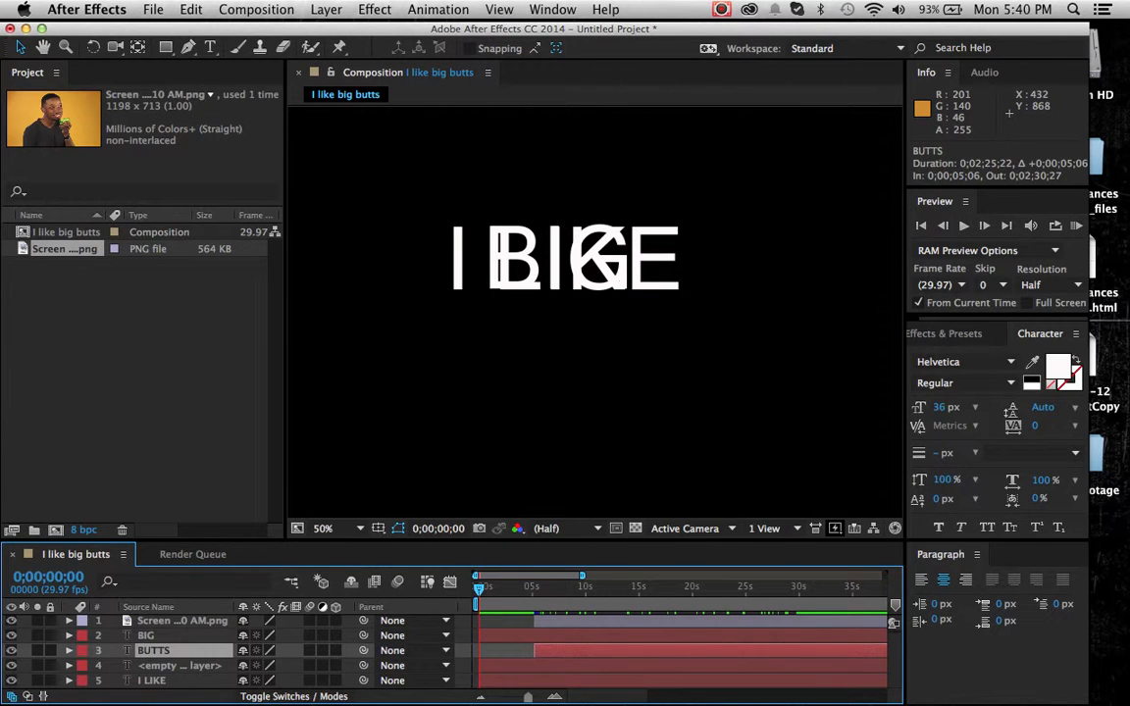
pyautogui.moveTo(534, 650); pyautogui.dragTo(533, 650)
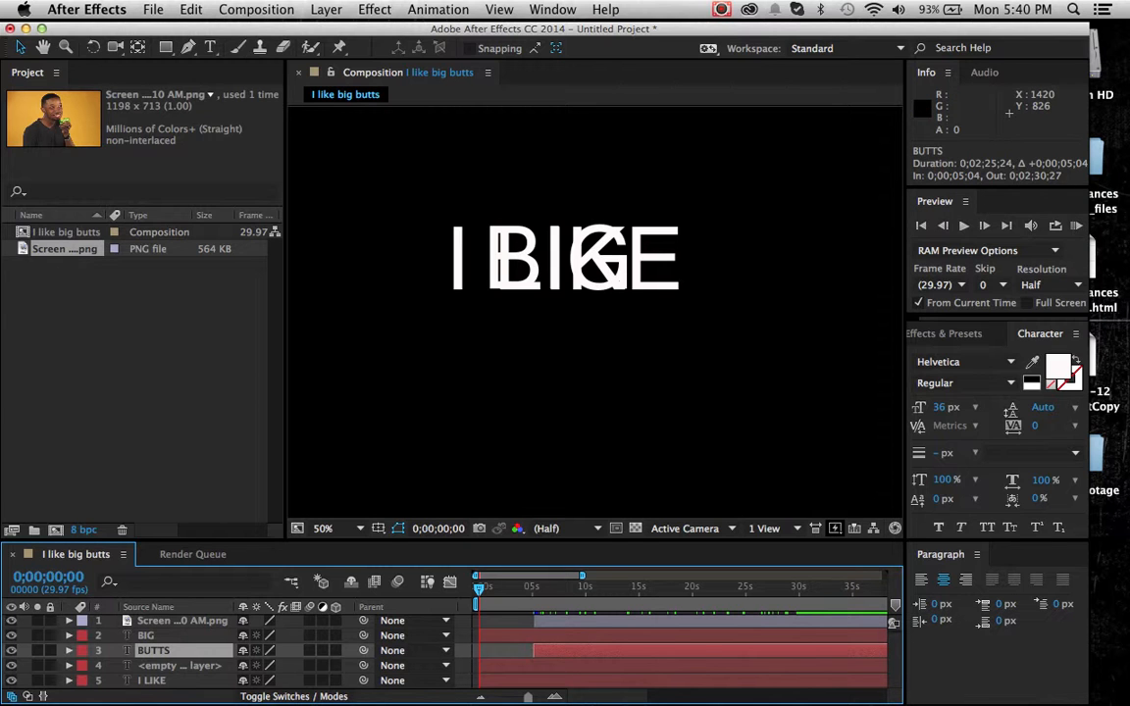
pyautogui.click(1076, 226)
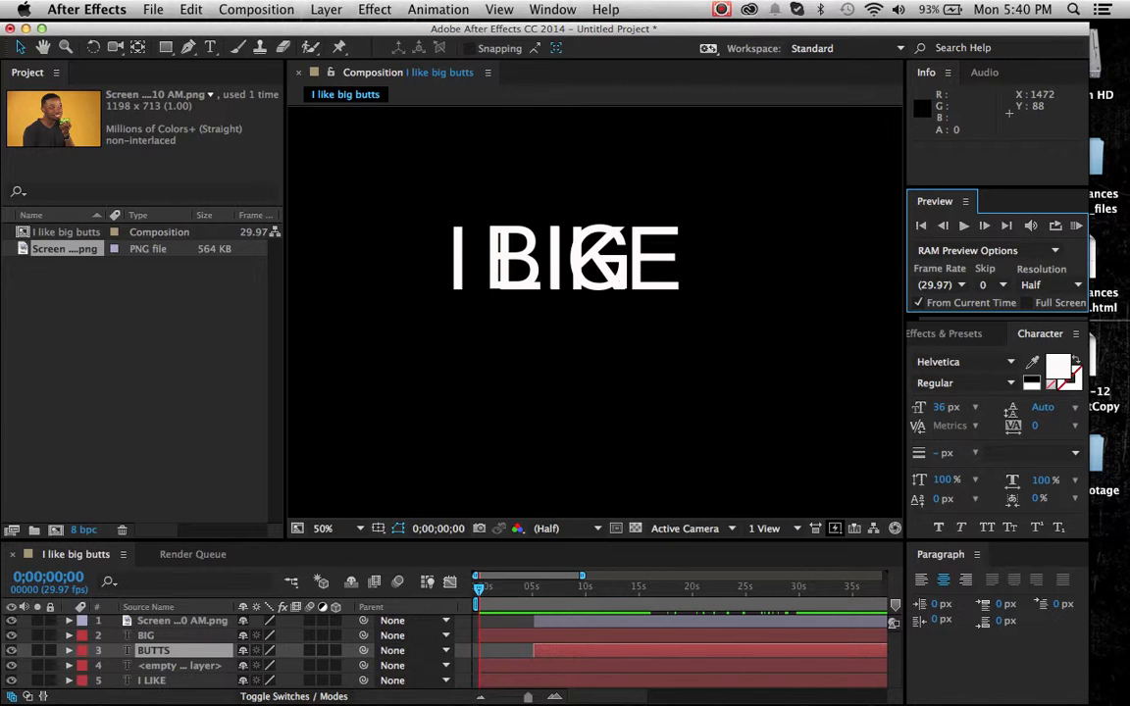
pyautogui.click(722, 8)
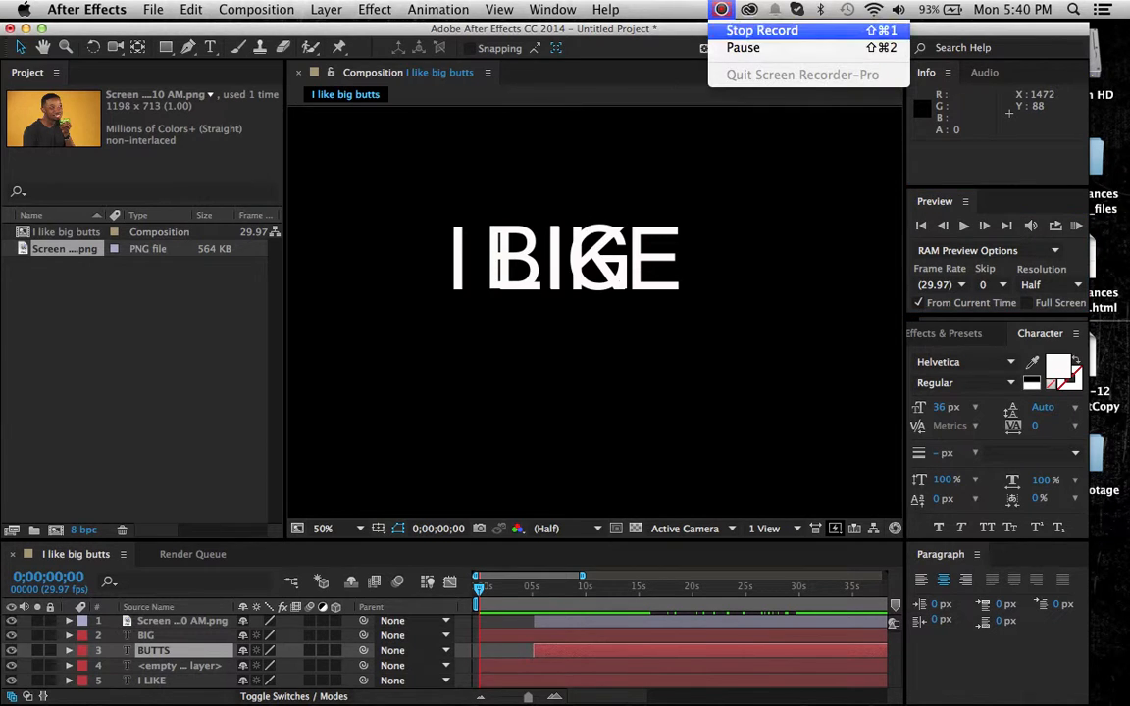